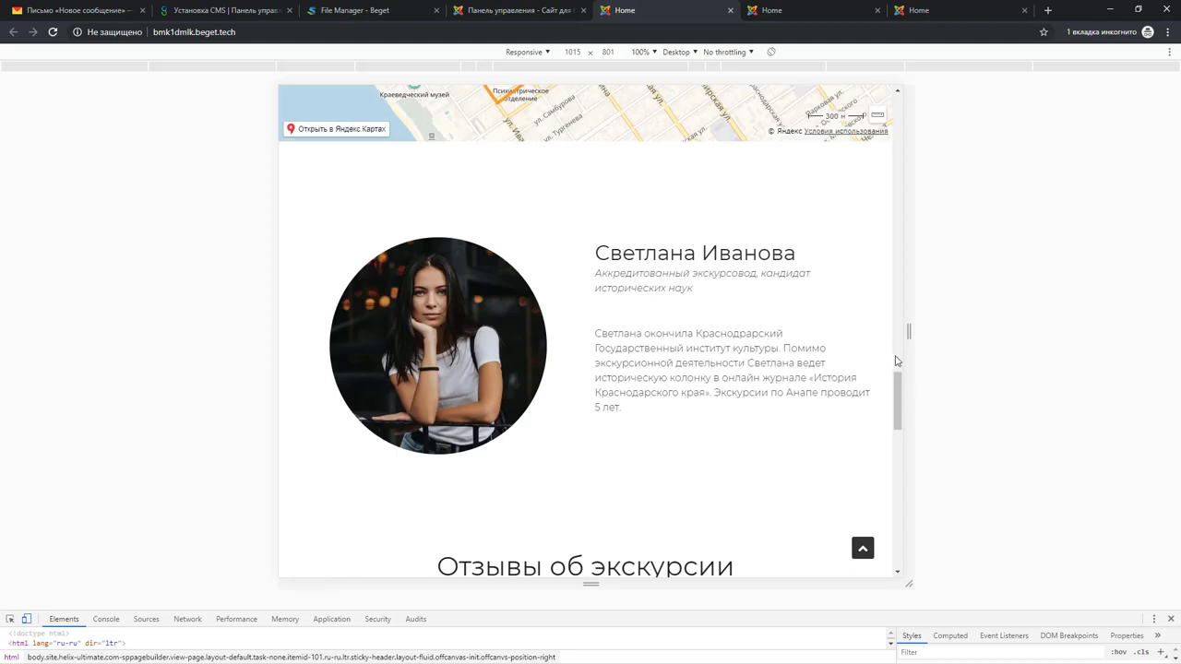
Narrow the responsive preview to about 893 px wide and examine how the photo gallery and tour guide section are laid out
{"action": "left_click_drag", "start_coordinate": [908, 330], "coordinate": [870, 332]}
{"action": "scroll", "coordinate": [638, 365], "scroll_direction": "down", "scroll_amount": 5}
{"action": "scroll", "coordinate": [638, 366], "scroll_direction": "up", "scroll_amount": 6}
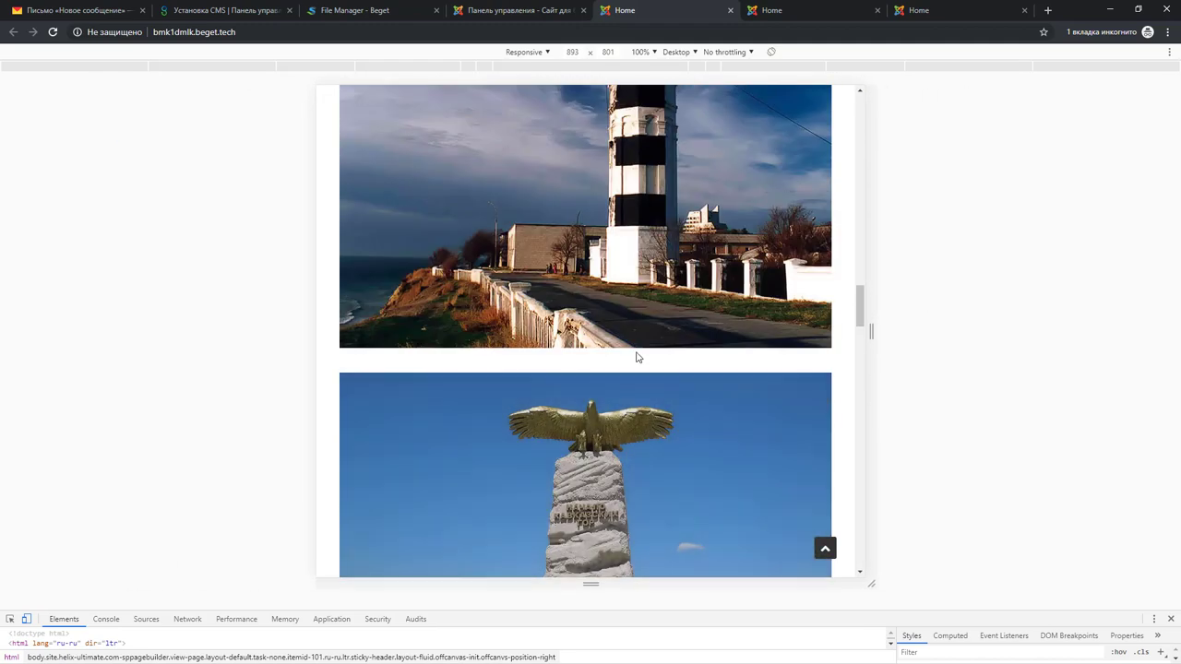
{"action": "scroll", "coordinate": [645, 360], "scroll_direction": "down", "scroll_amount": 6}
{"action": "scroll", "coordinate": [651, 354], "scroll_direction": "down", "scroll_amount": 8}
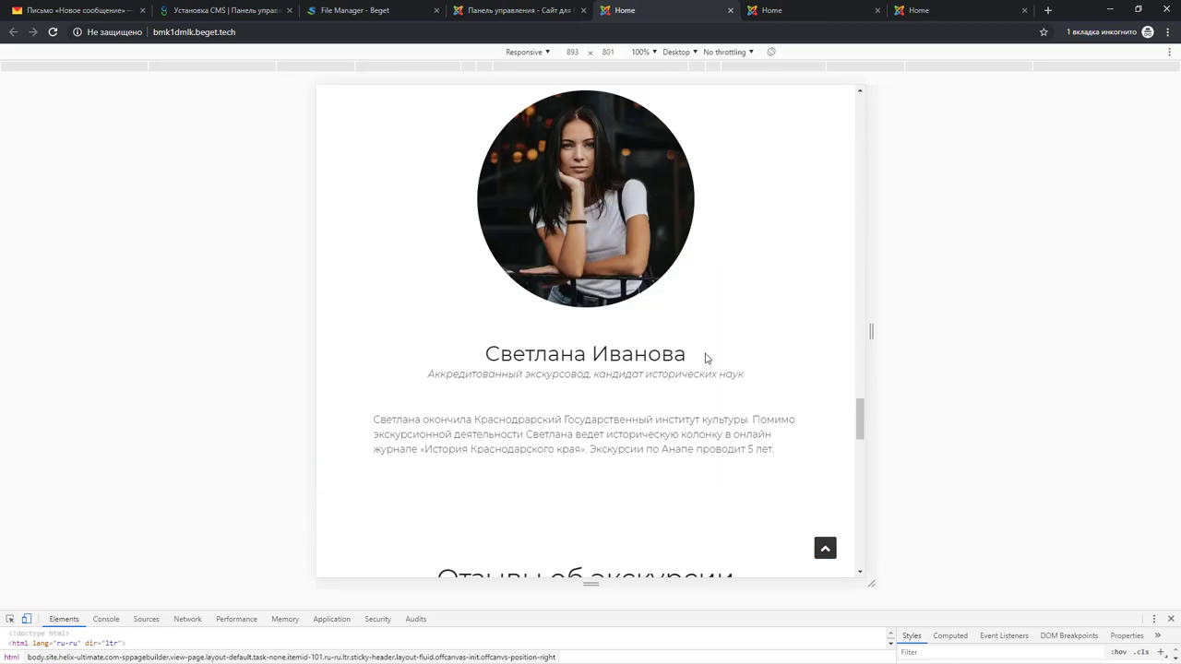
{"action": "left_click_drag", "start_coordinate": [492, 359], "coordinate": [746, 378]}
{"action": "left_click", "coordinate": [754, 369]}
Examine the guide section's photo and text spacing at about 451 px preview width, and widen the preview again to about 1033 px
{"action": "left_click_drag", "start_coordinate": [874, 334], "coordinate": [739, 342]}
{"action": "scroll", "coordinate": [580, 401], "scroll_direction": "down", "scroll_amount": 1}
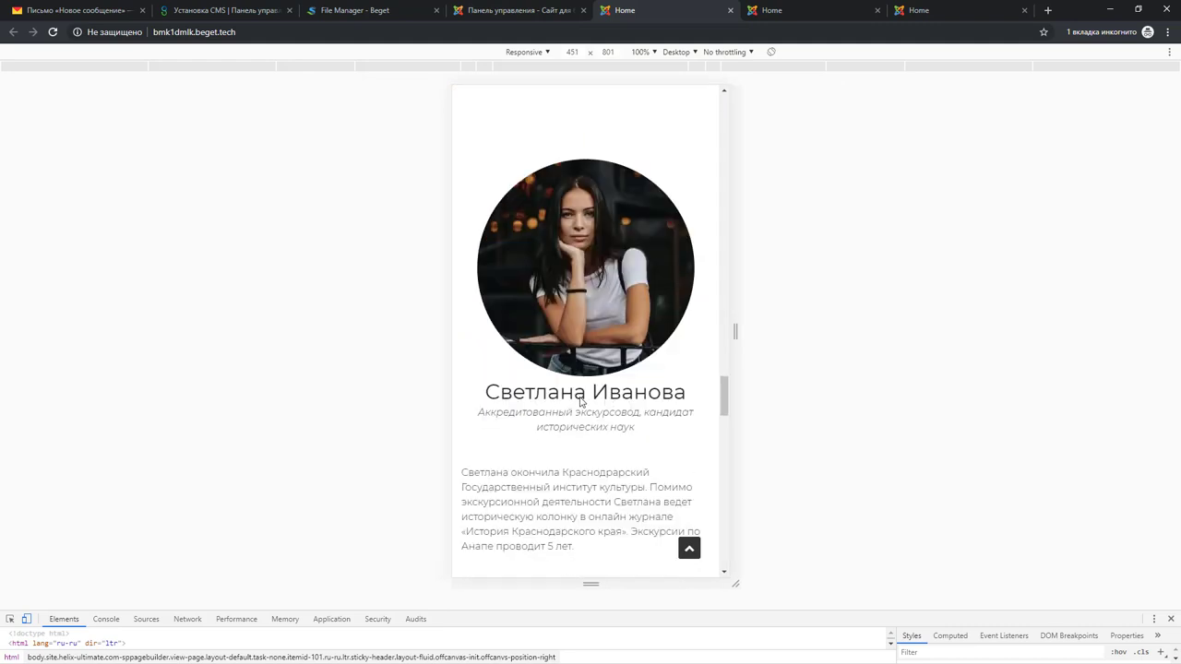
{"action": "left_click_drag", "start_coordinate": [479, 416], "coordinate": [656, 439]}
{"action": "left_click", "coordinate": [601, 322]}
{"action": "scroll", "coordinate": [580, 420], "scroll_direction": "down", "scroll_amount": 6}
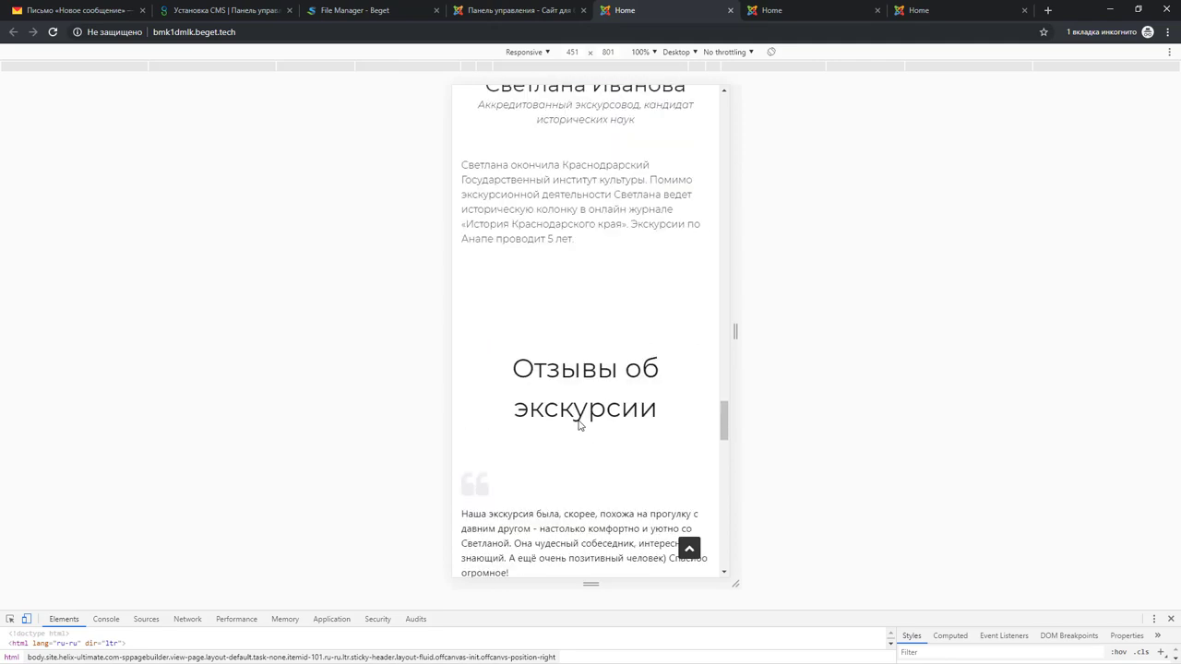
{"action": "scroll", "coordinate": [588, 426], "scroll_direction": "up", "scroll_amount": 6}
{"action": "scroll", "coordinate": [581, 431], "scroll_direction": "up", "scroll_amount": 3}
{"action": "scroll", "coordinate": [591, 470], "scroll_direction": "down", "scroll_amount": 6}
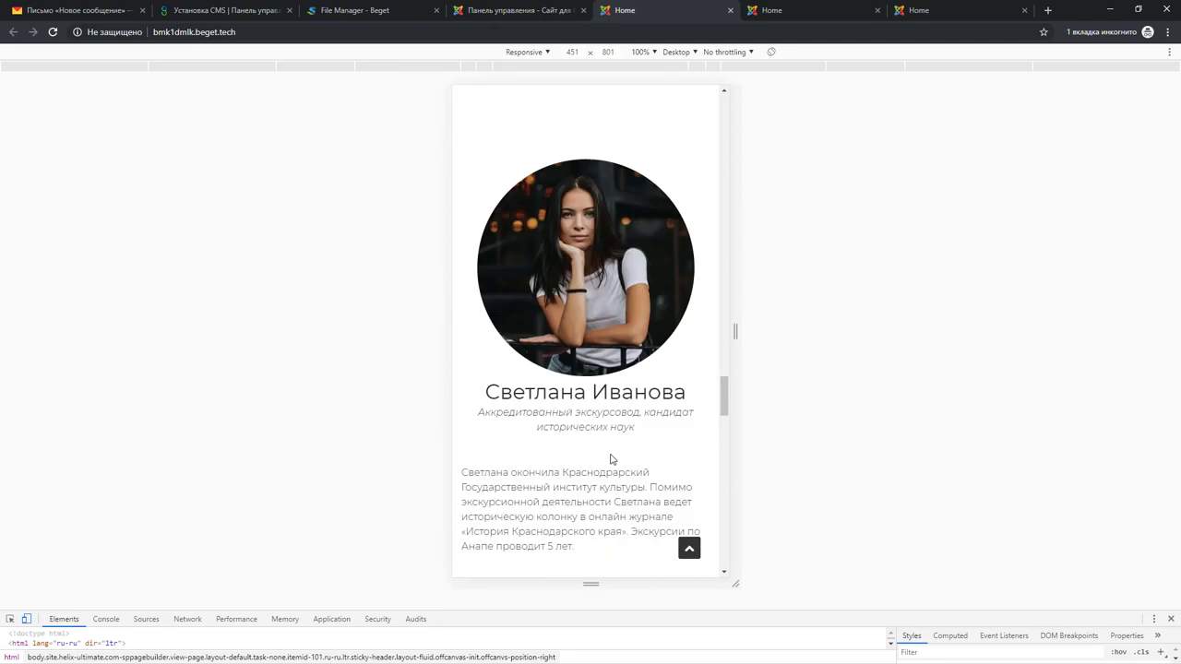
{"action": "scroll", "coordinate": [633, 424], "scroll_direction": "up", "scroll_amount": 2}
{"action": "left_click_drag", "start_coordinate": [735, 336], "coordinate": [917, 335]}
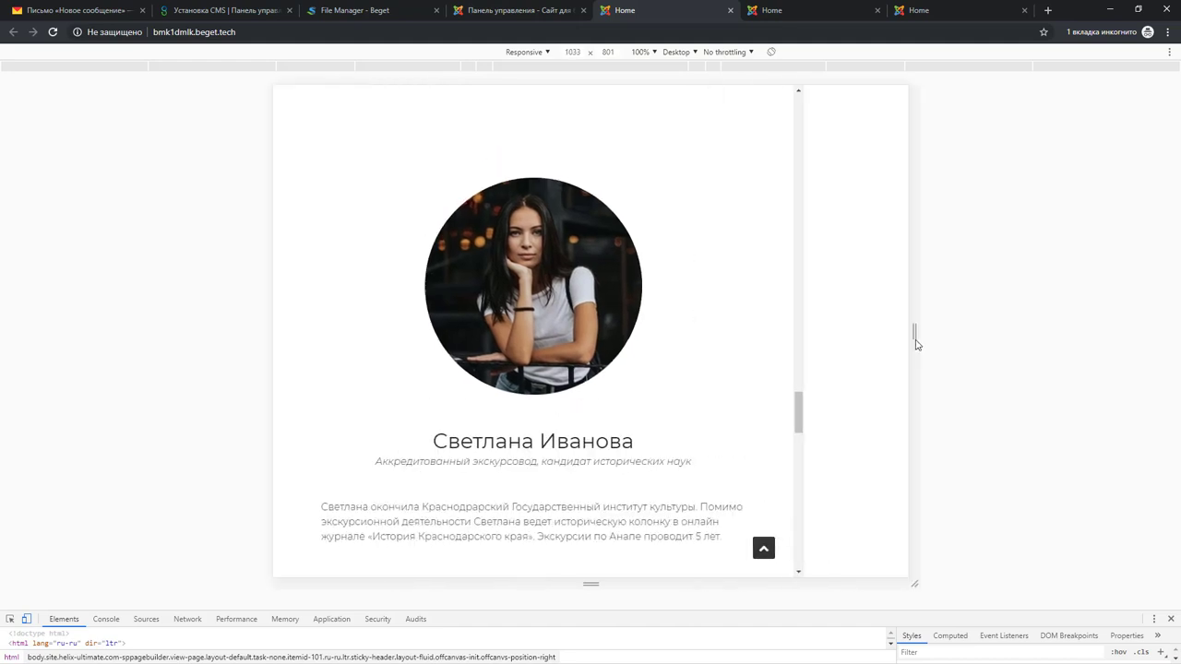
In the page builder tab, set the guide photo's phone-view margins to 70px at the bottom and 0px on the other sides
{"action": "left_click", "coordinate": [798, 10]}
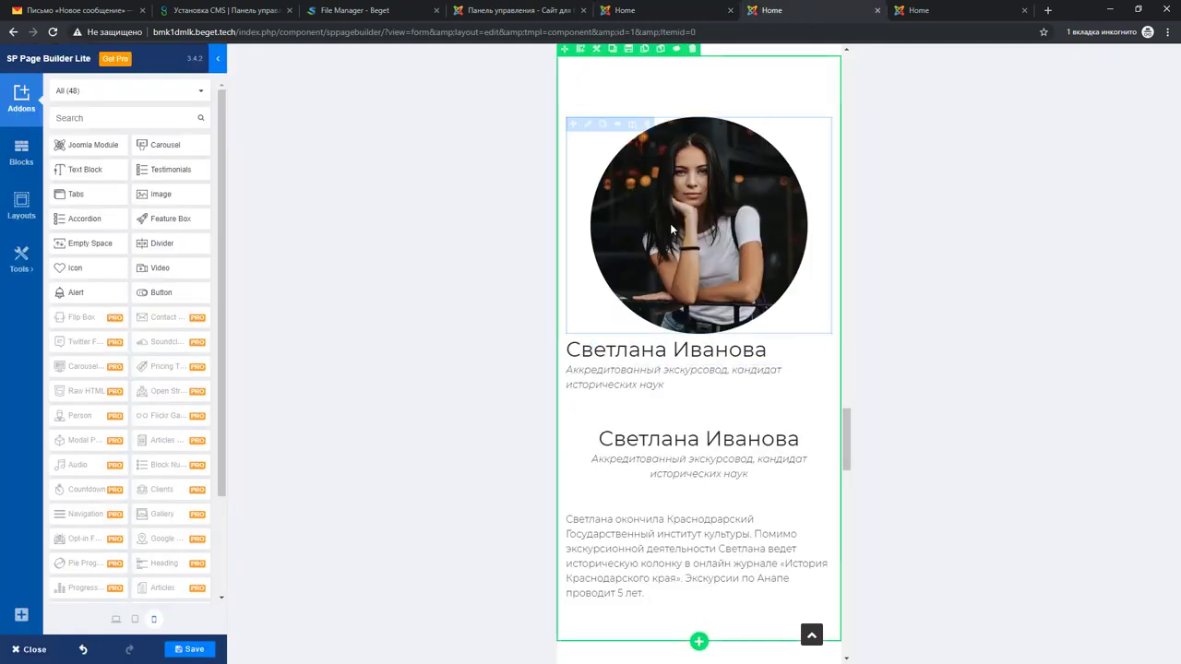
{"action": "left_click", "coordinate": [589, 127]}
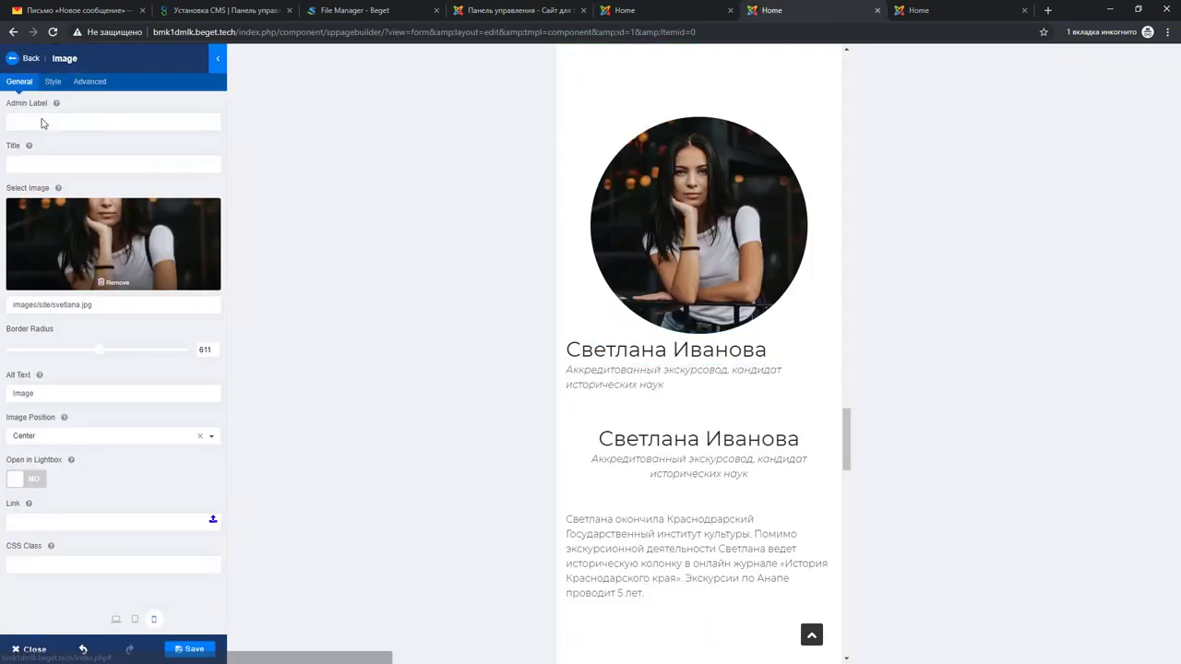
{"action": "left_click", "coordinate": [53, 81]}
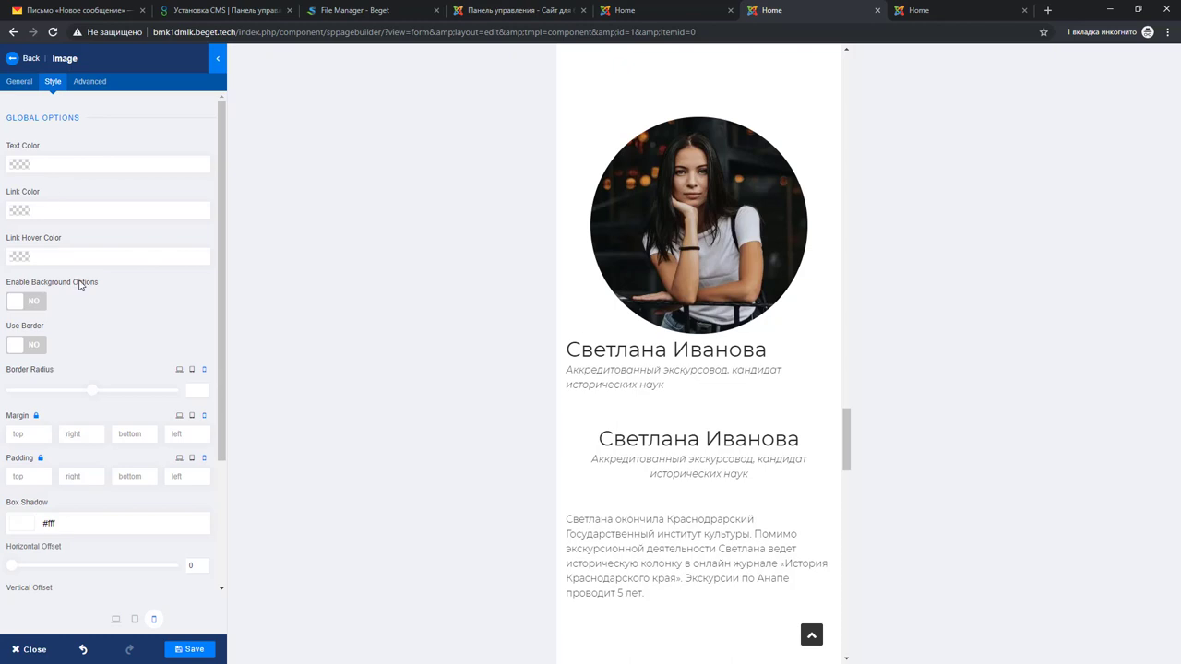
{"action": "left_click", "coordinate": [37, 437]}
{"action": "type", "text": "0px"}
{"action": "left_click", "coordinate": [36, 417]}
{"action": "left_click", "coordinate": [123, 438]}
{"action": "type", "text": "70"}
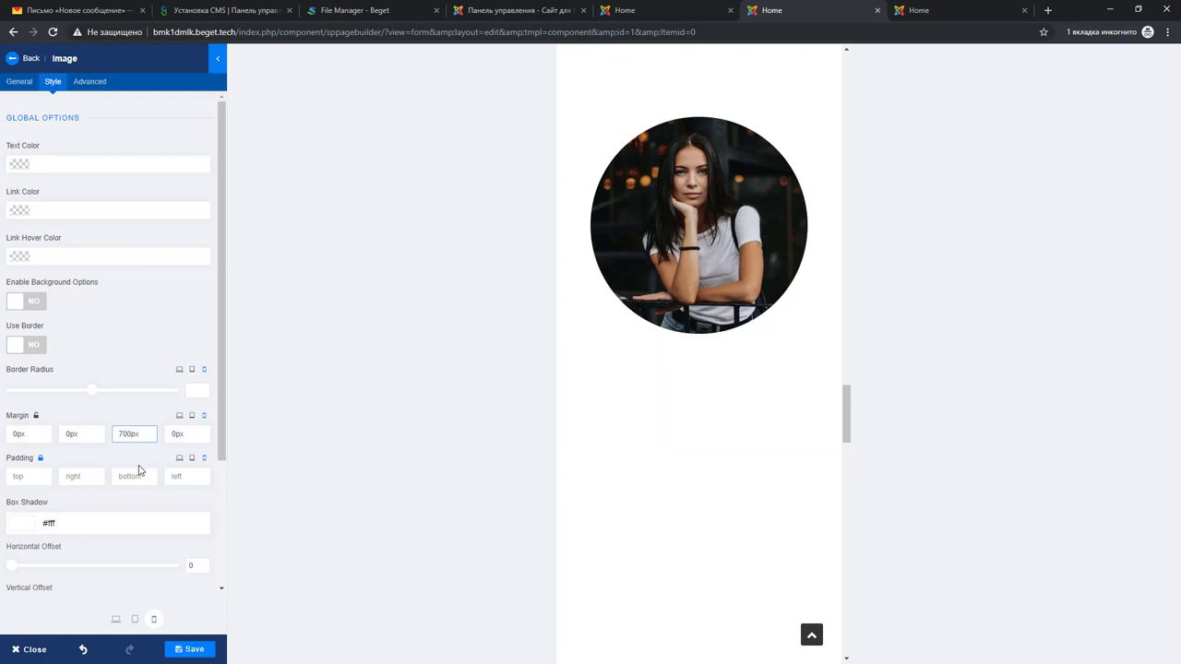
{"action": "key", "text": "BackSpace"}
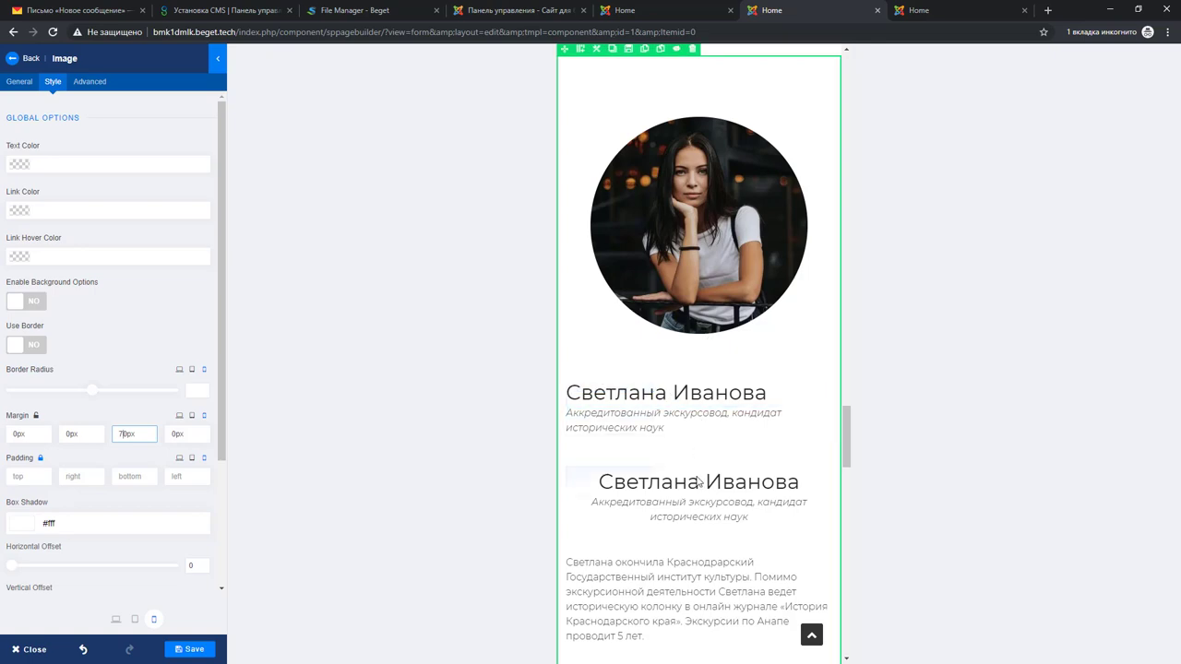
Set the phone-view content font size of the "Отзывы об экскурсии" heading to 35
{"action": "scroll", "coordinate": [572, 581], "scroll_direction": "down", "scroll_amount": 5}
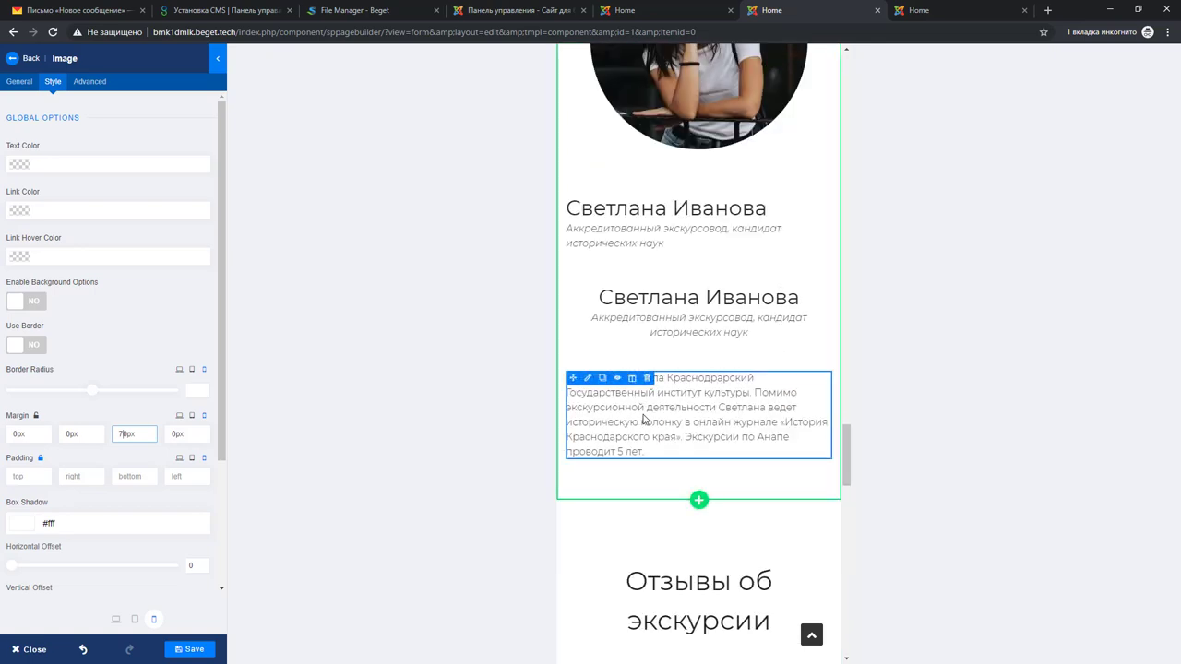
{"action": "scroll", "coordinate": [655, 380], "scroll_direction": "down", "scroll_amount": 2}
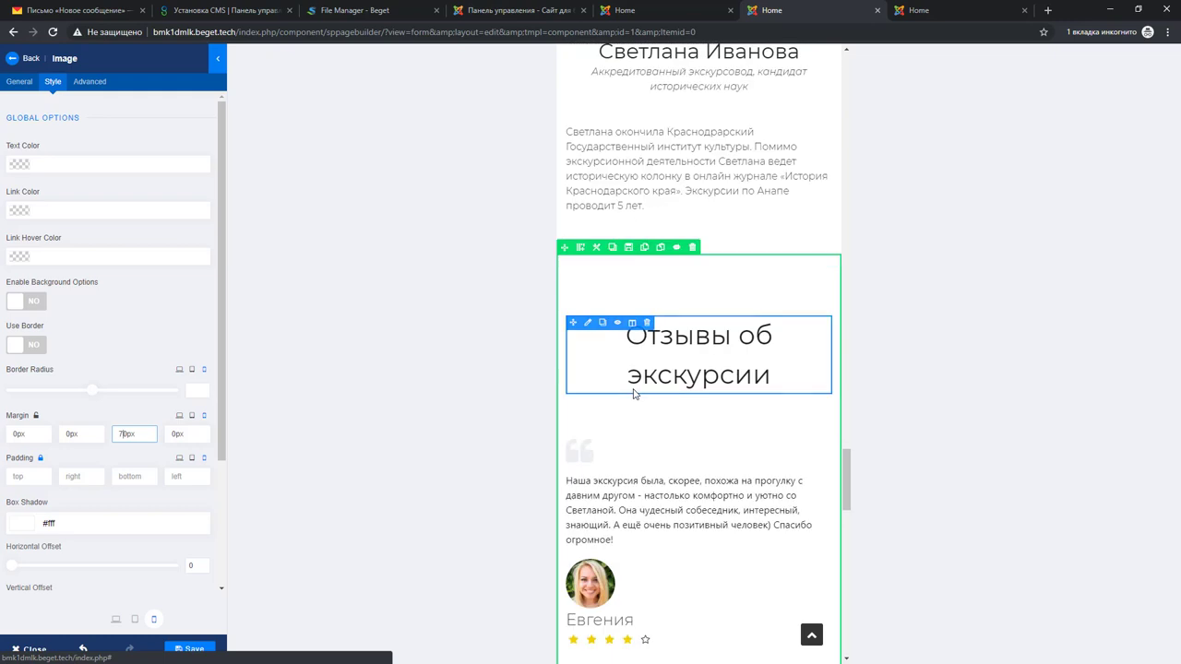
{"action": "left_click", "coordinate": [588, 323]}
{"action": "scroll", "coordinate": [127, 397], "scroll_direction": "down", "scroll_amount": 5}
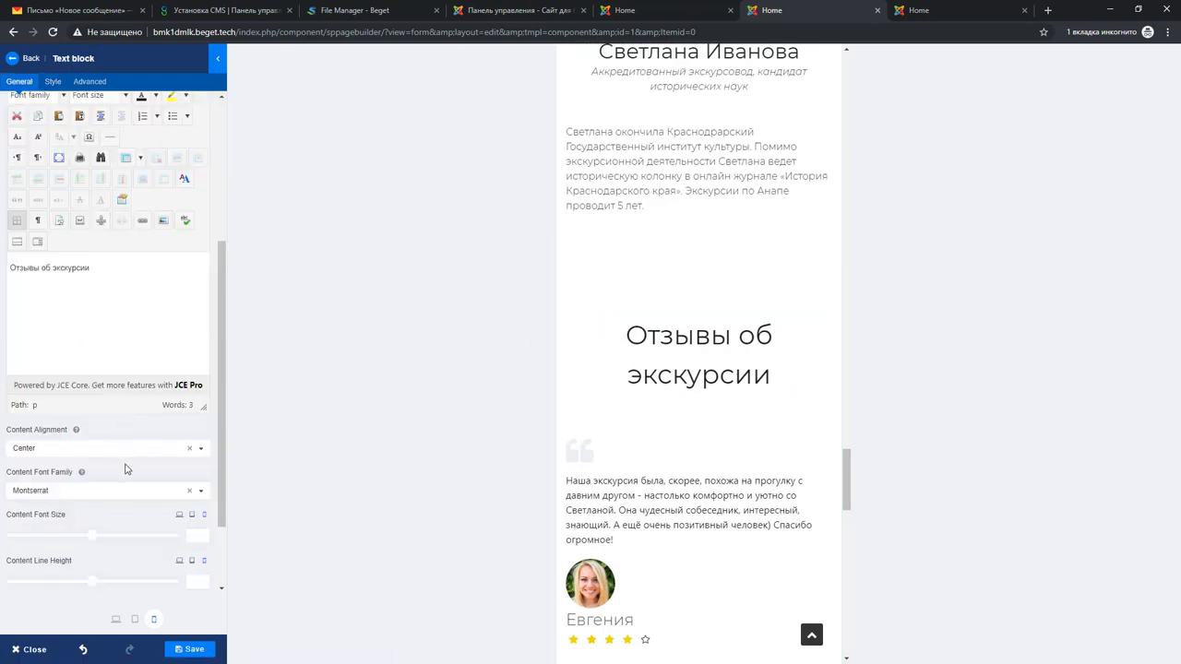
{"action": "left_click", "coordinate": [195, 440]}
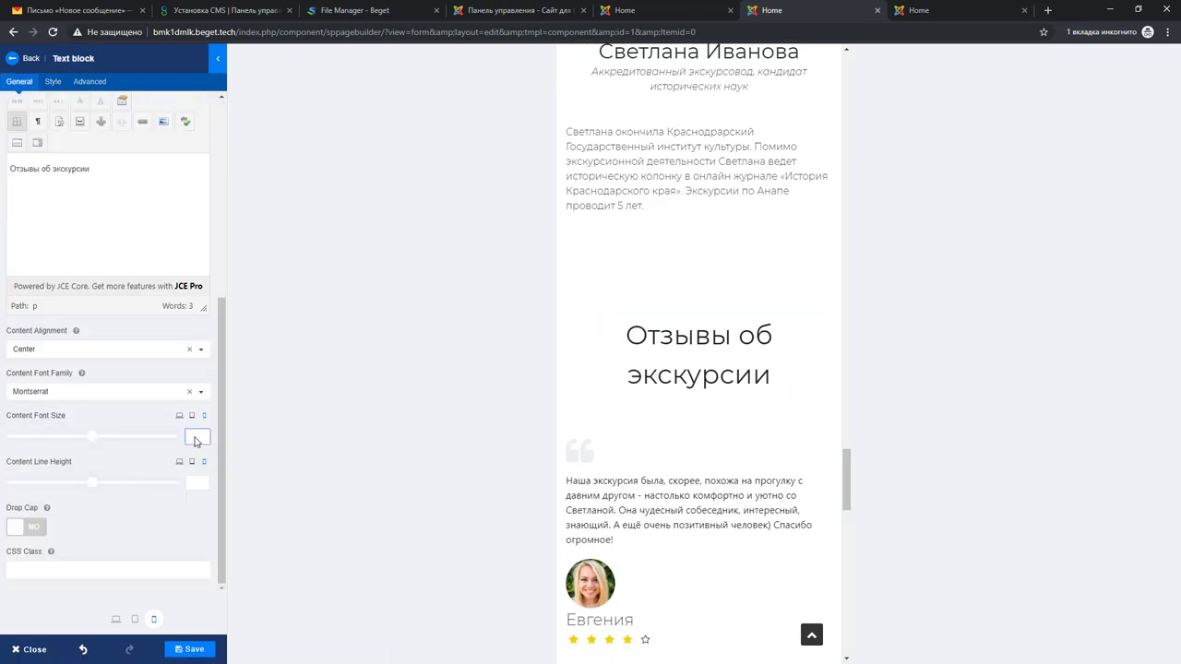
{"action": "type", "text": "35"}
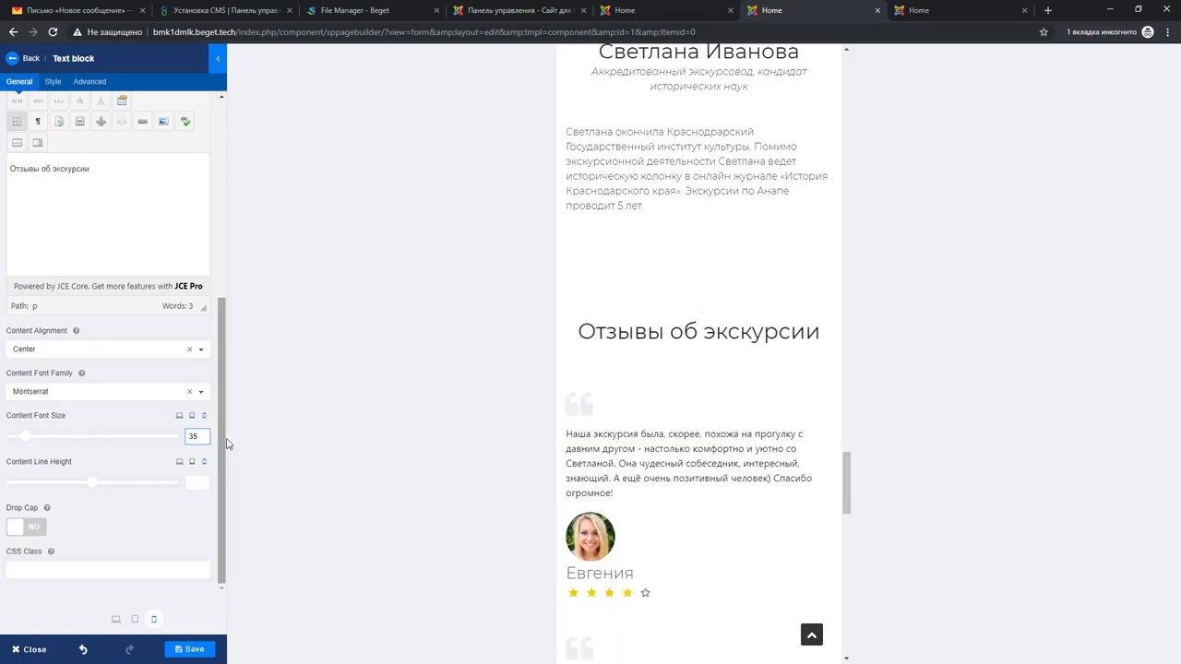
Check the page in tablet and desktop views, return to the phone view, and save the page
{"action": "left_click", "coordinate": [192, 416]}
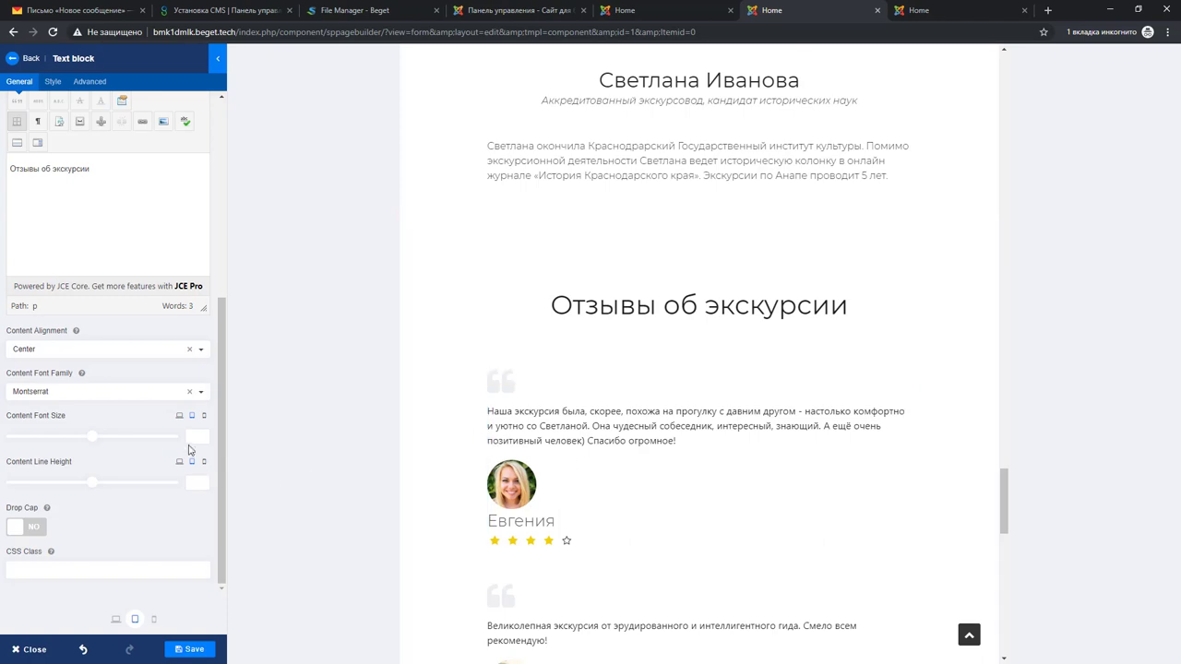
{"action": "left_click", "coordinate": [179, 417]}
{"action": "left_click", "coordinate": [192, 416]}
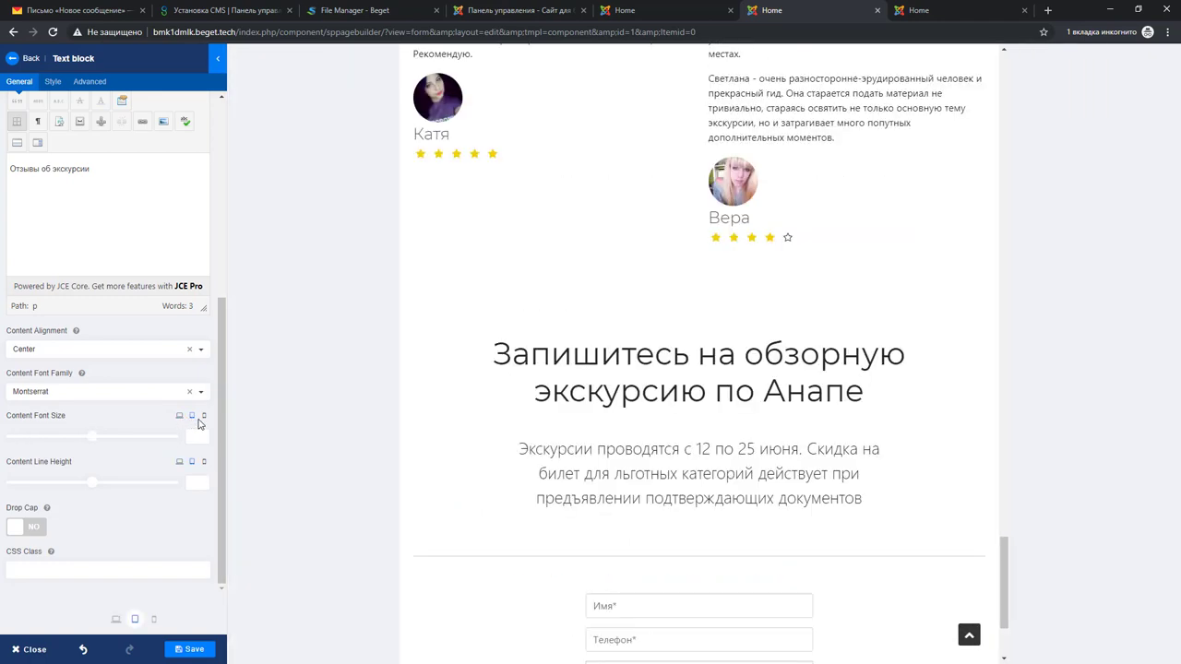
{"action": "left_click", "coordinate": [204, 416]}
{"action": "scroll", "coordinate": [701, 443], "scroll_direction": "down", "scroll_amount": 6}
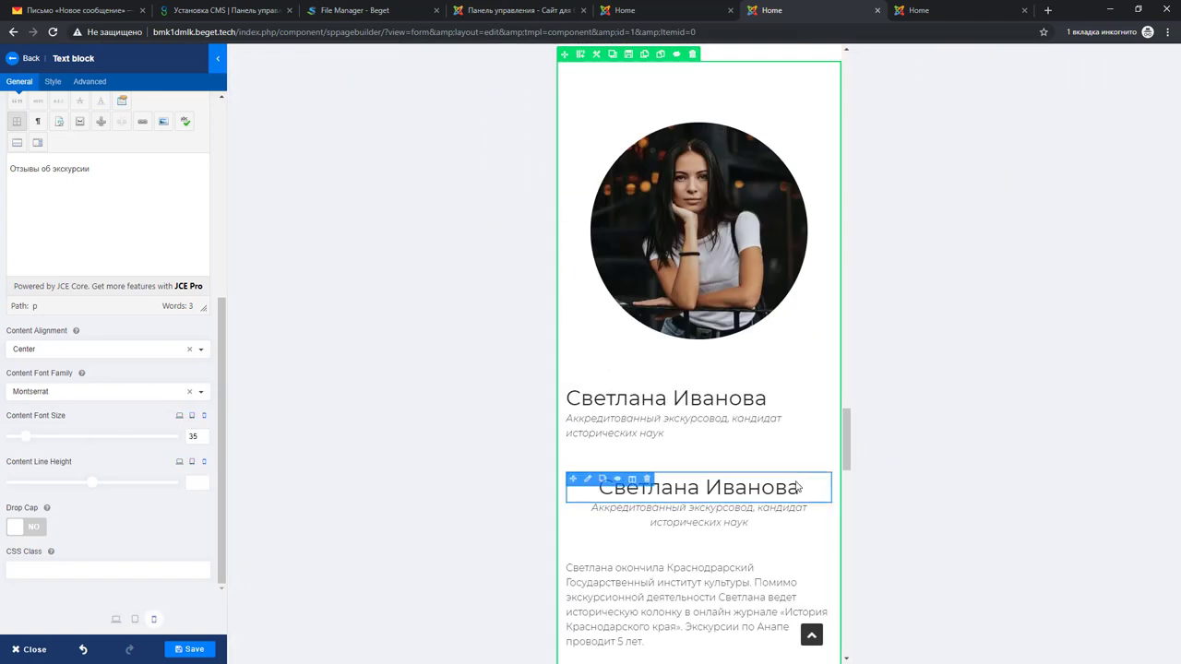
{"action": "left_click", "coordinate": [189, 650]}
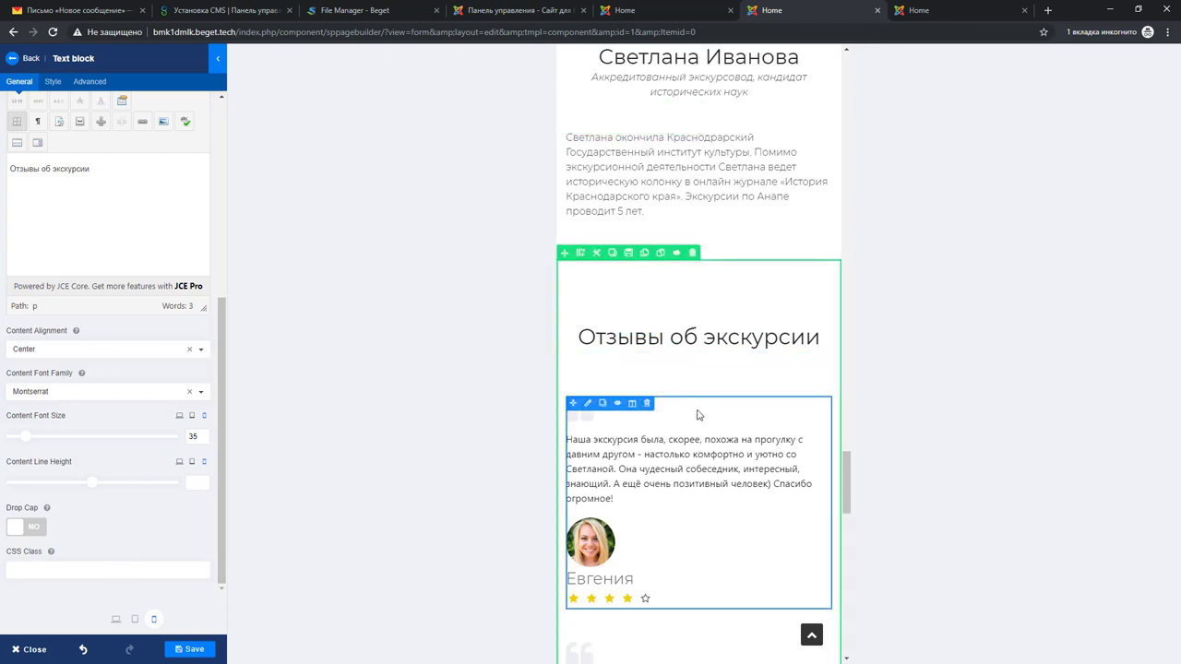
Examine the layout of the review blocks in both the phone and tablet views
{"action": "scroll", "coordinate": [698, 414], "scroll_direction": "down", "scroll_amount": 2}
{"action": "scroll", "coordinate": [698, 414], "scroll_direction": "down", "scroll_amount": 3}
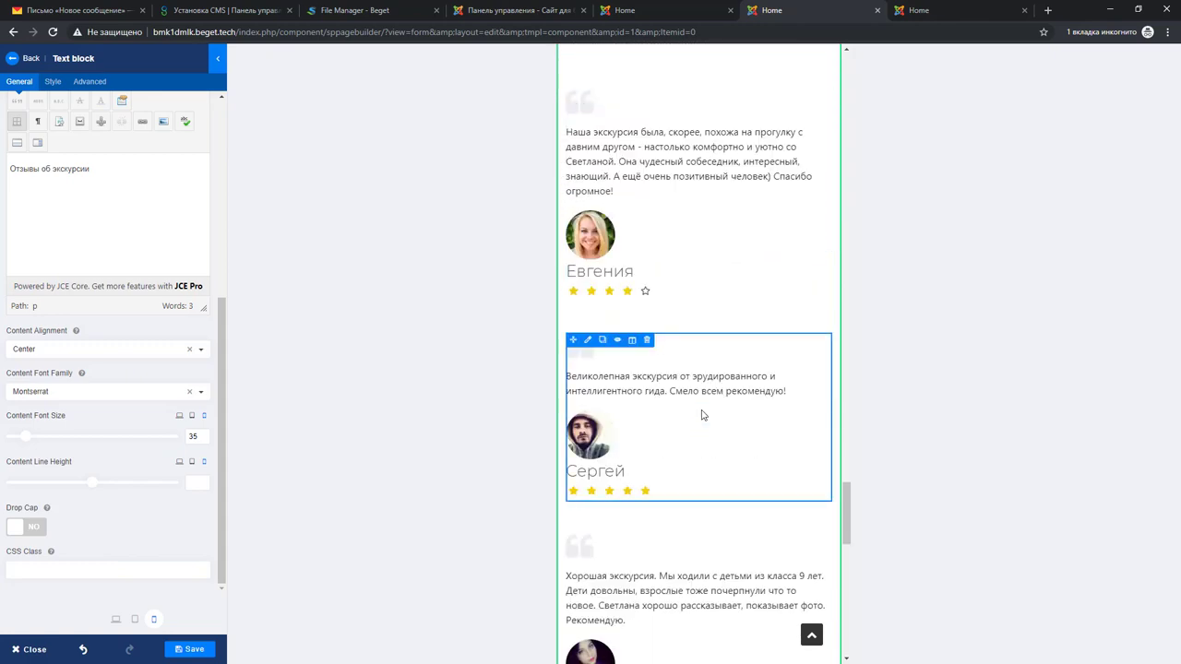
{"action": "scroll", "coordinate": [703, 414], "scroll_direction": "down", "scroll_amount": 5}
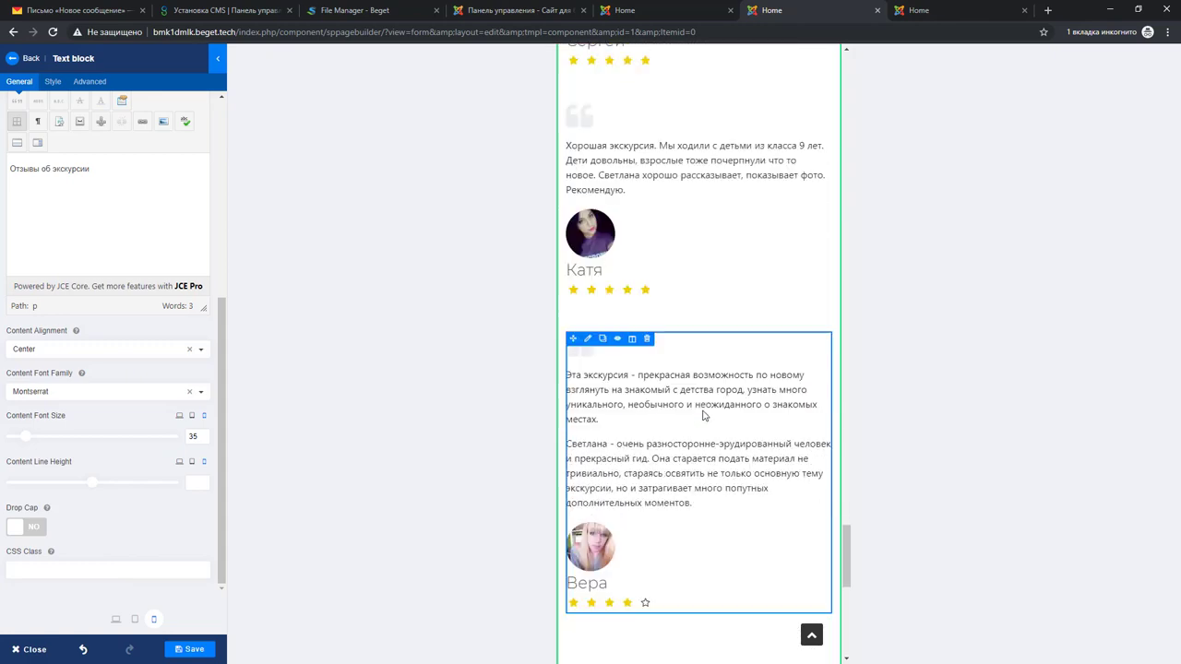
{"action": "left_click", "coordinate": [135, 618]}
{"action": "scroll", "coordinate": [749, 397], "scroll_direction": "up", "scroll_amount": 3}
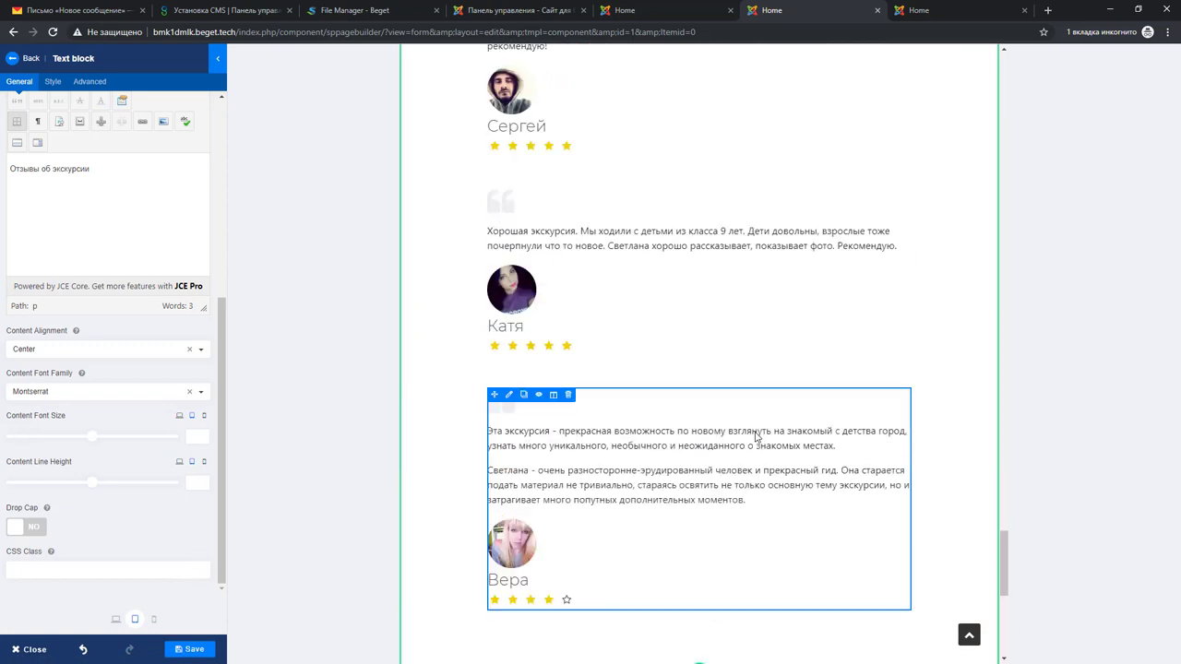
{"action": "scroll", "coordinate": [754, 433], "scroll_direction": "up", "scroll_amount": 5}
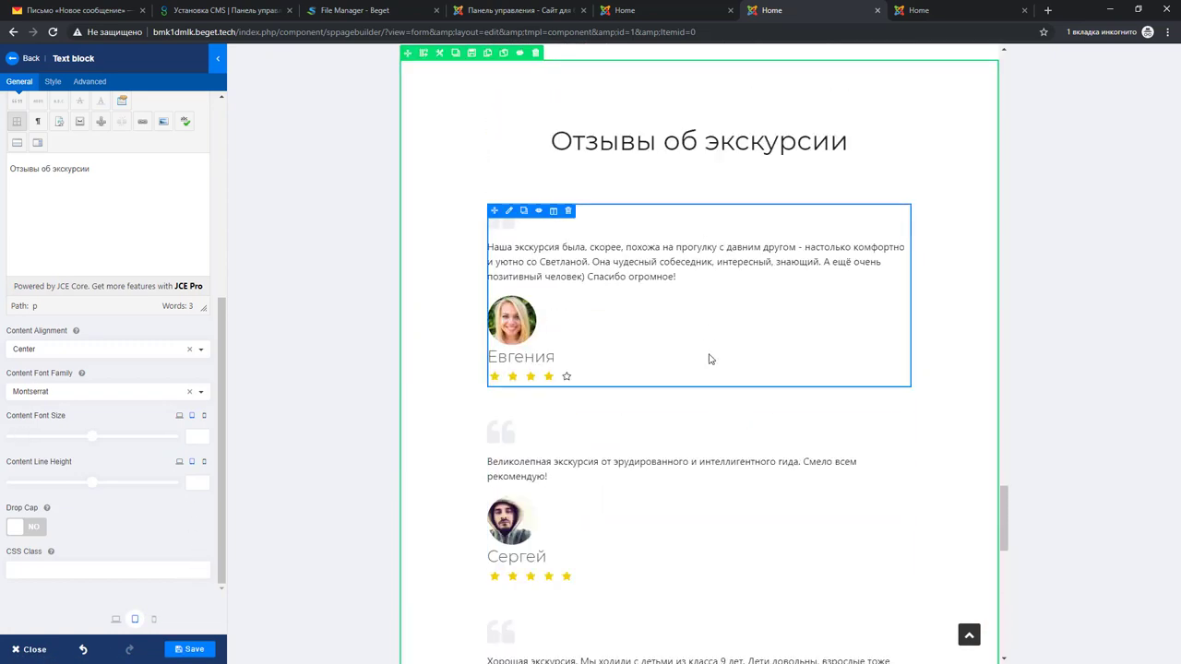
{"action": "scroll", "coordinate": [710, 359], "scroll_direction": "down", "scroll_amount": 7}
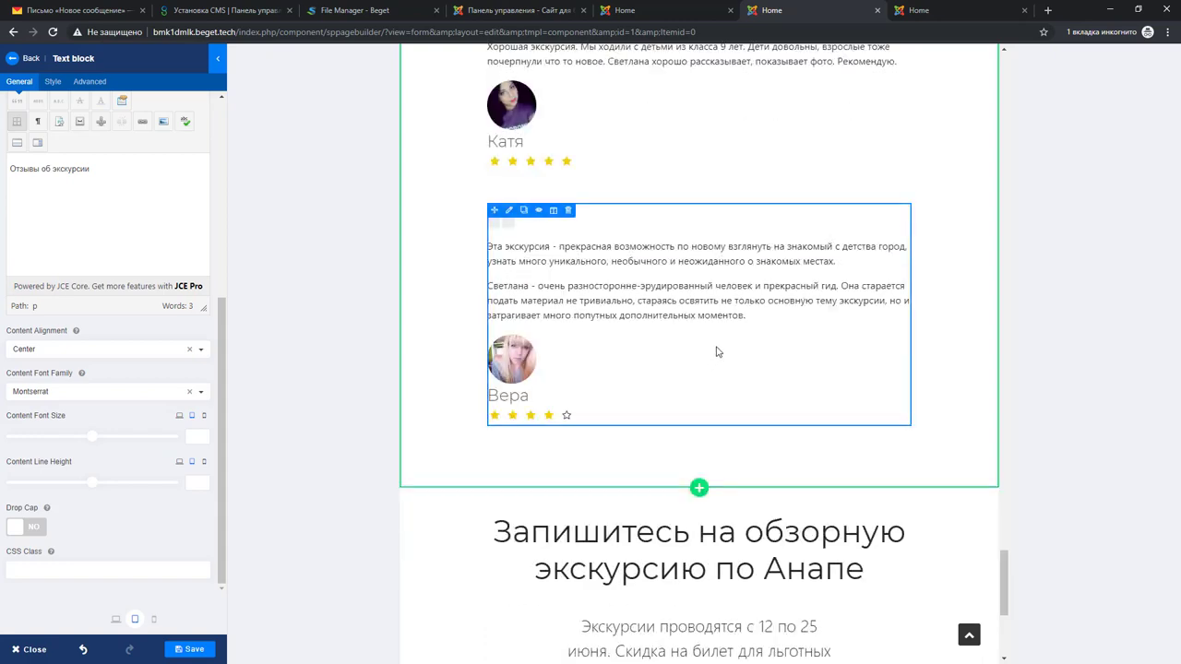
{"action": "scroll", "coordinate": [718, 352], "scroll_direction": "down", "scroll_amount": 1}
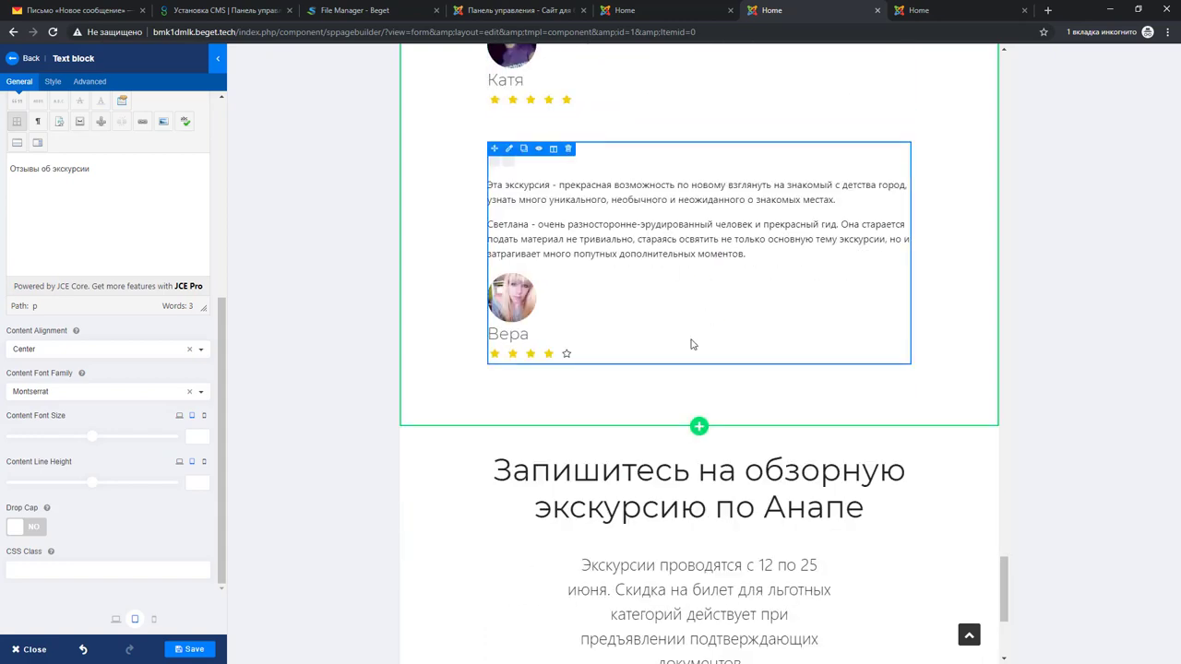
Set the tablet-view content font size of the "Запишитесь на обзорную экскурсию по Анапе" heading to 40
{"action": "scroll", "coordinate": [692, 344], "scroll_direction": "down", "scroll_amount": 2}
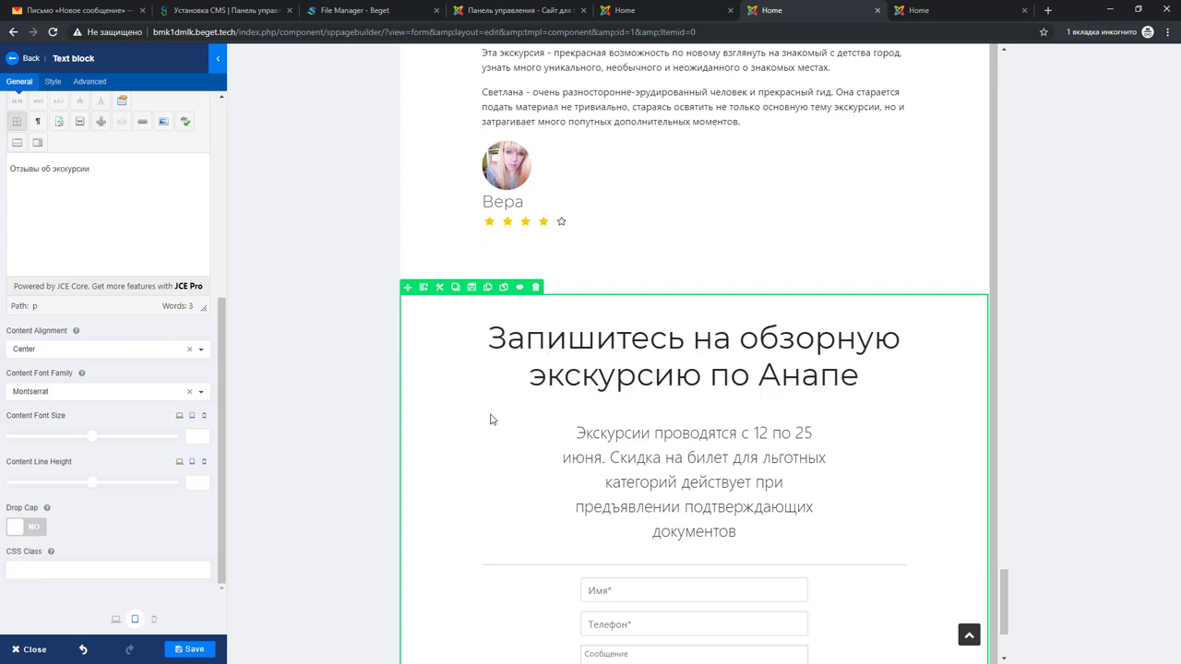
{"action": "scroll", "coordinate": [490, 420], "scroll_direction": "down", "scroll_amount": 2}
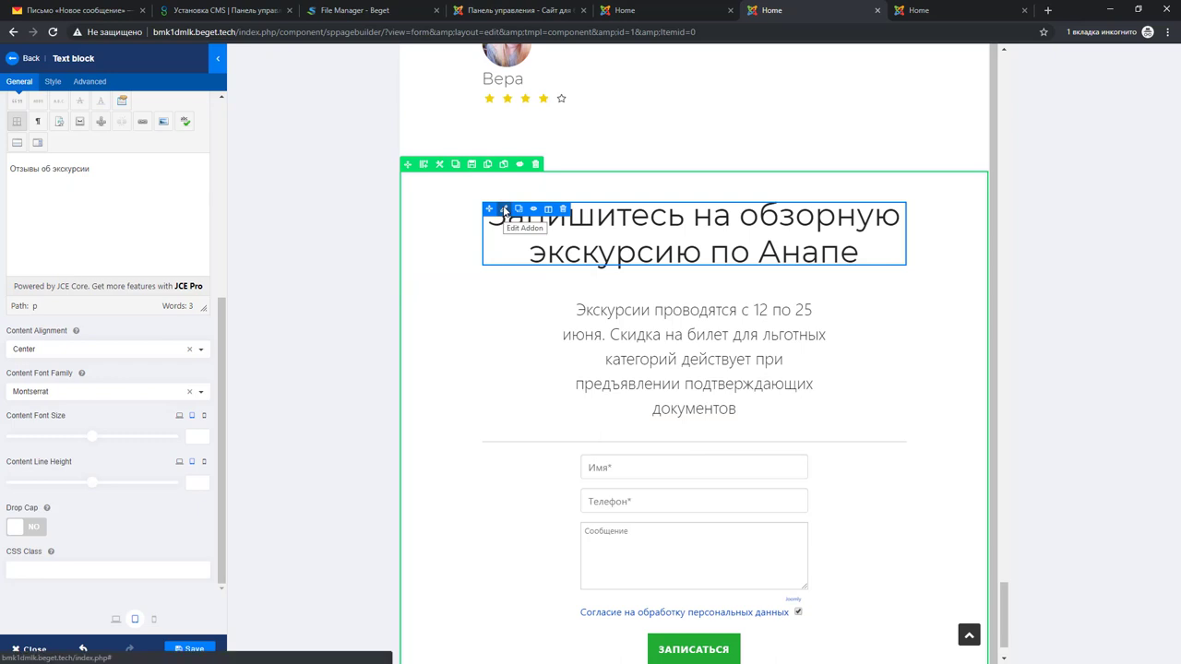
{"action": "left_click", "coordinate": [506, 210]}
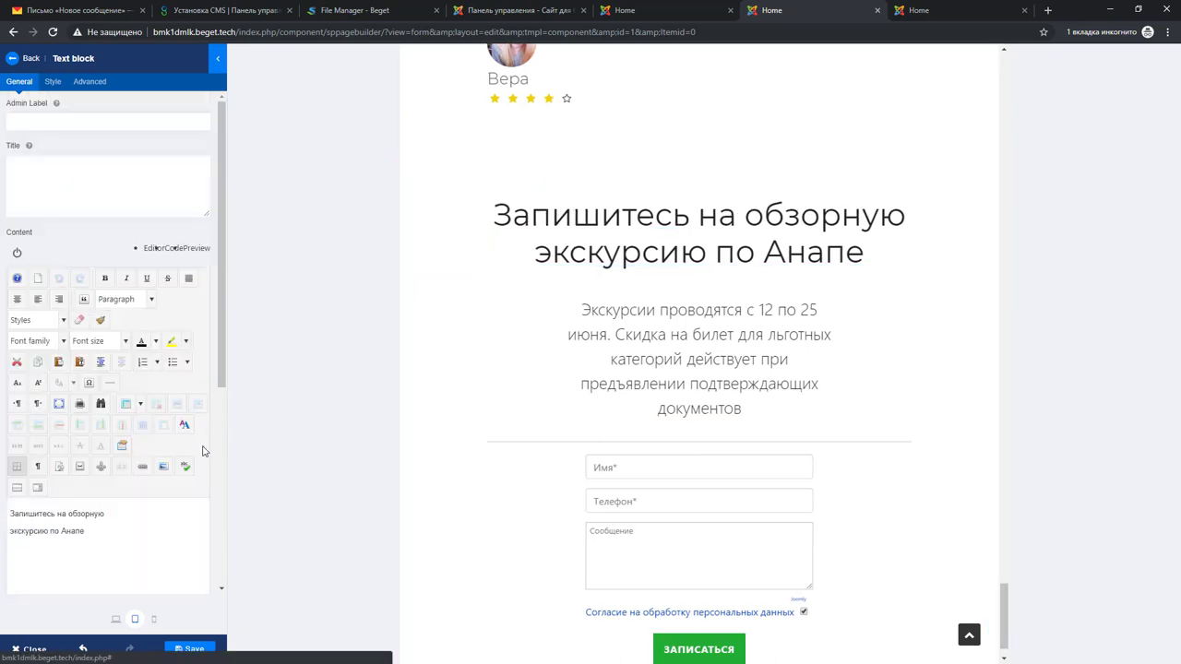
{"action": "scroll", "coordinate": [160, 498], "scroll_direction": "down", "scroll_amount": 1}
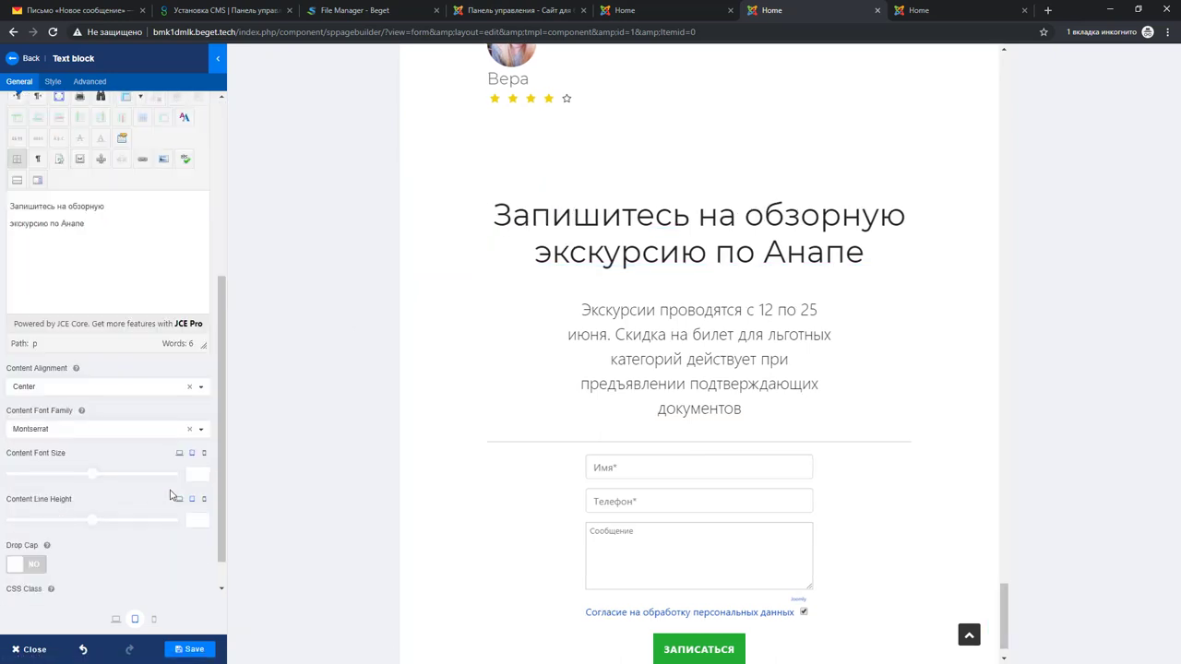
{"action": "left_click", "coordinate": [190, 455]}
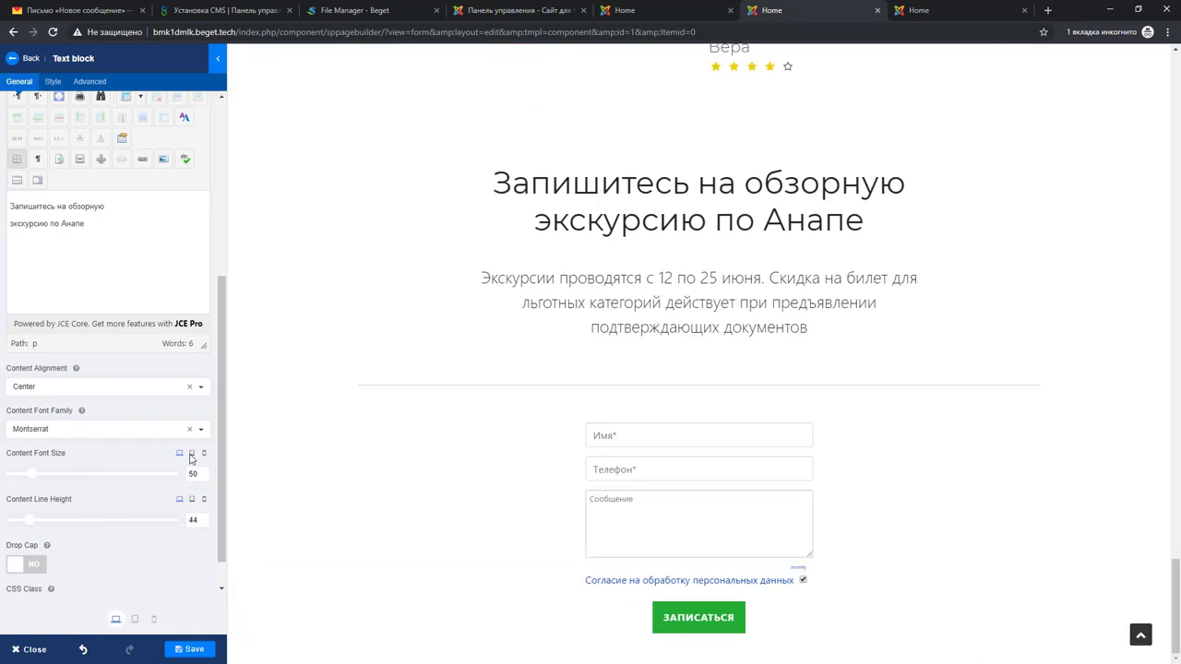
{"action": "left_click", "coordinate": [191, 455]}
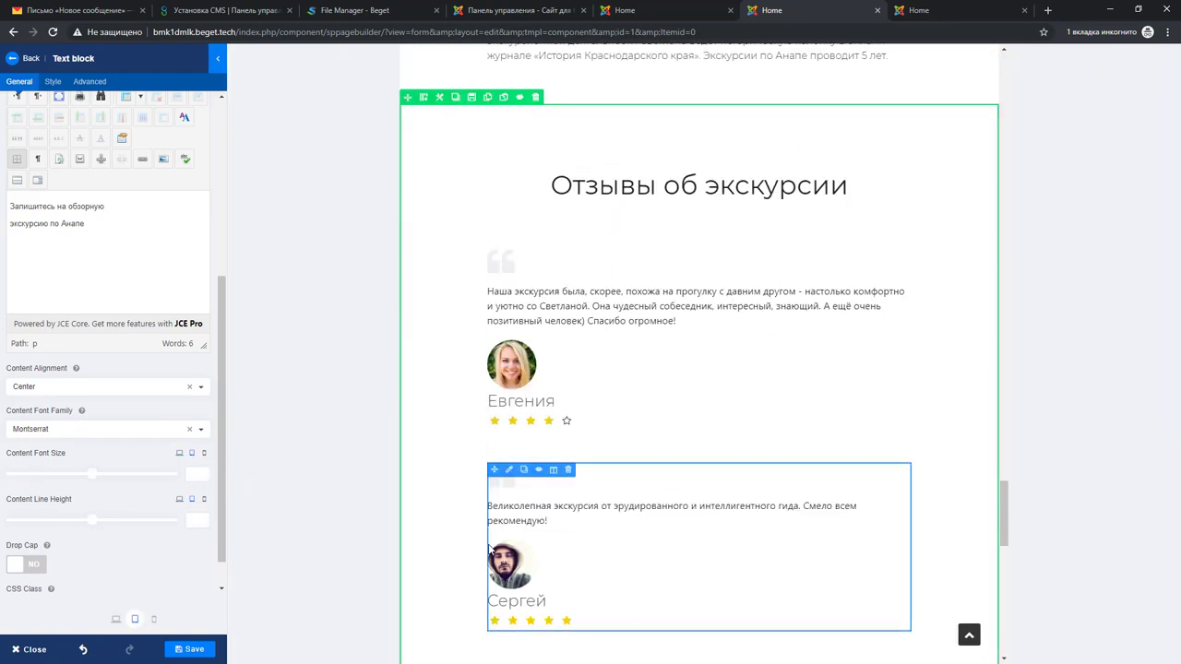
{"action": "scroll", "coordinate": [489, 549], "scroll_direction": "down", "scroll_amount": 10}
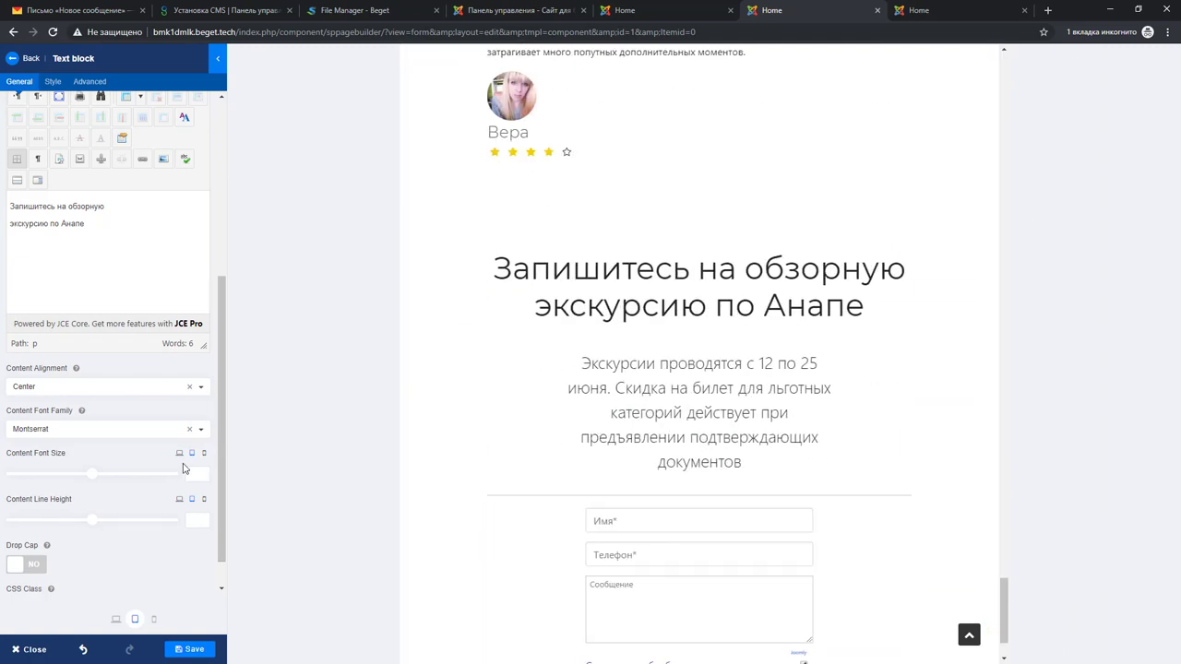
{"action": "left_click", "coordinate": [201, 475]}
{"action": "type", "text": "45"}
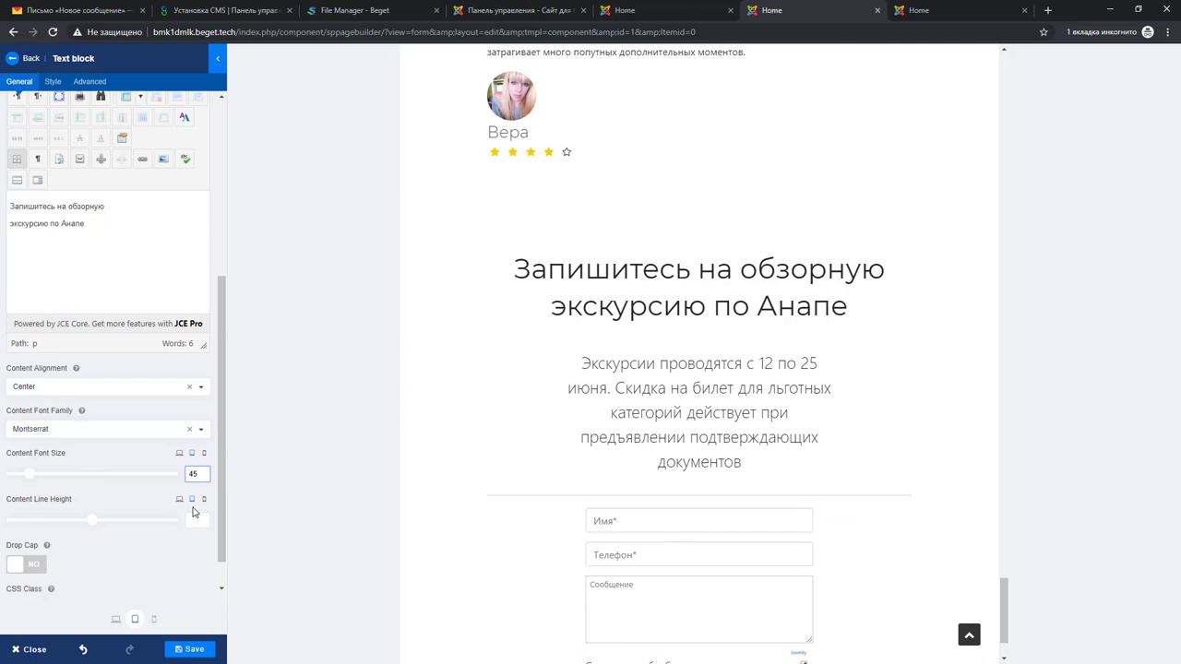
{"action": "key", "text": "BackSpace"}
{"action": "type", "text": "0"}
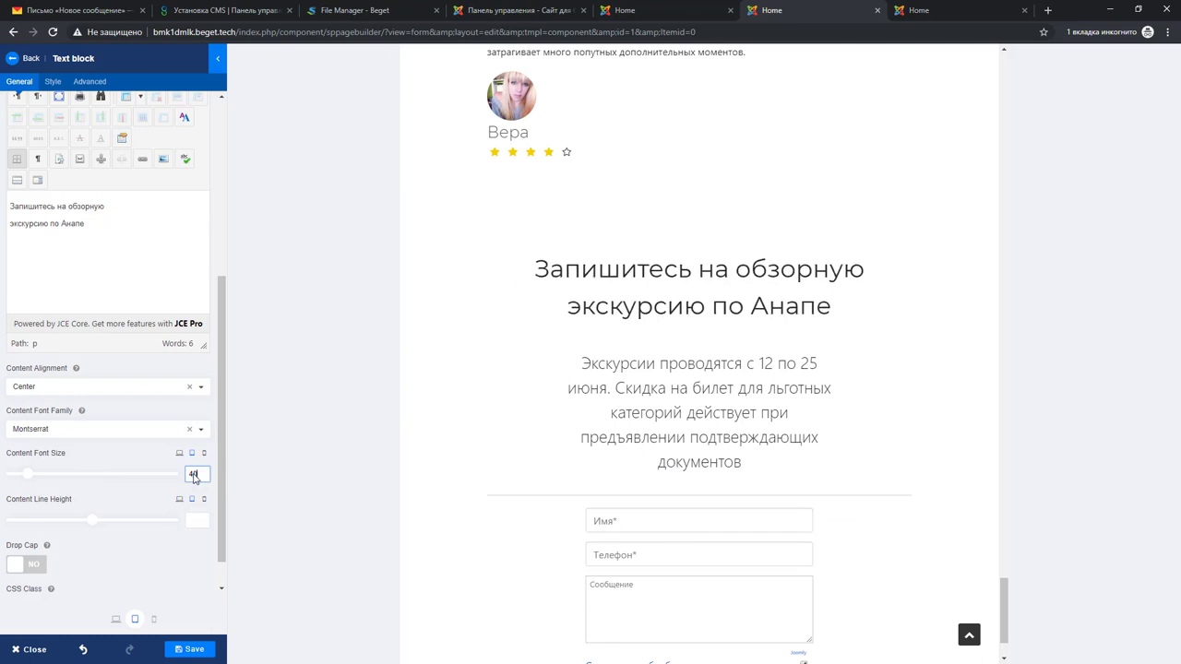
Set the tablet-view content line height of the "Запишитесь на обзорную экскурсию по Анапе" heading to 29
{"action": "left_click_drag", "start_coordinate": [88, 524], "coordinate": [23, 517]}
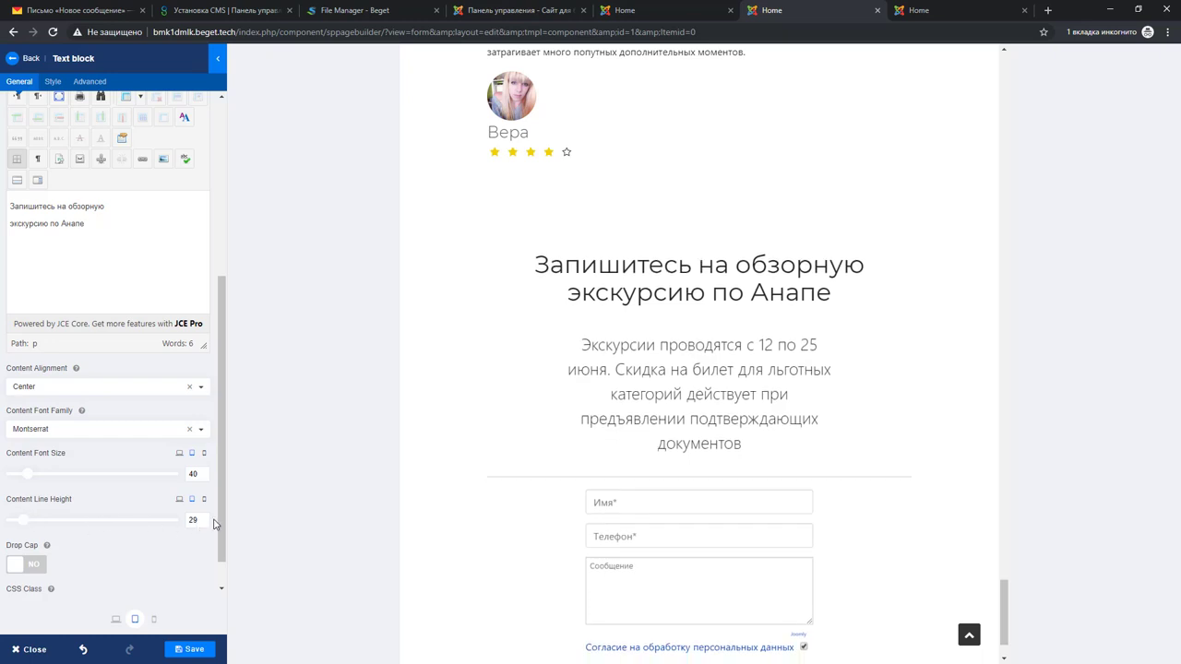
Set the tablet-view custom width of the "Экскурсии проводятся с 12 по 25 июня" text block to 98
{"action": "mouse_move", "coordinate": [522, 350]}
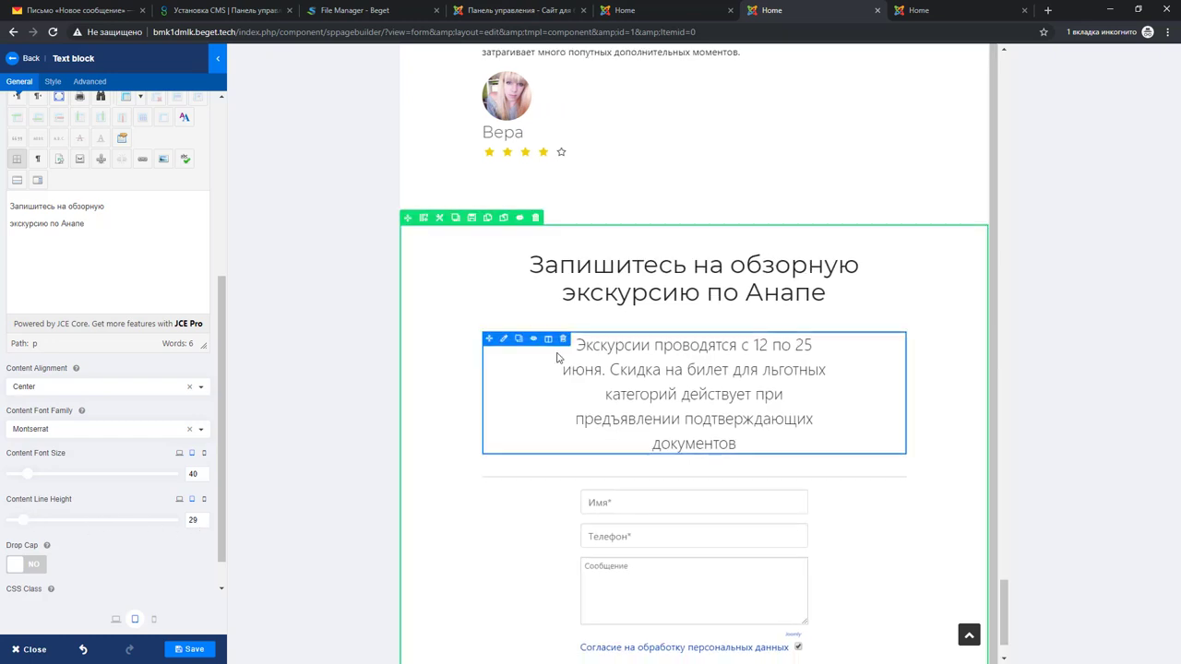
{"action": "left_click", "coordinate": [504, 340]}
{"action": "left_click", "coordinate": [53, 82]}
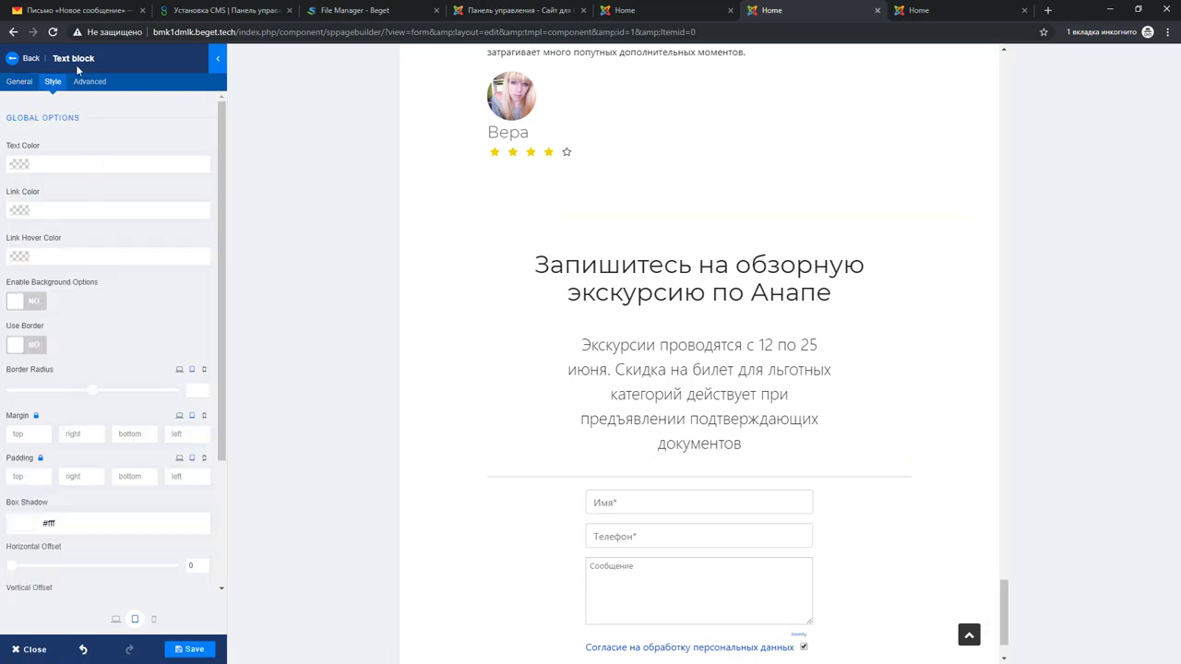
{"action": "left_click", "coordinate": [90, 81]}
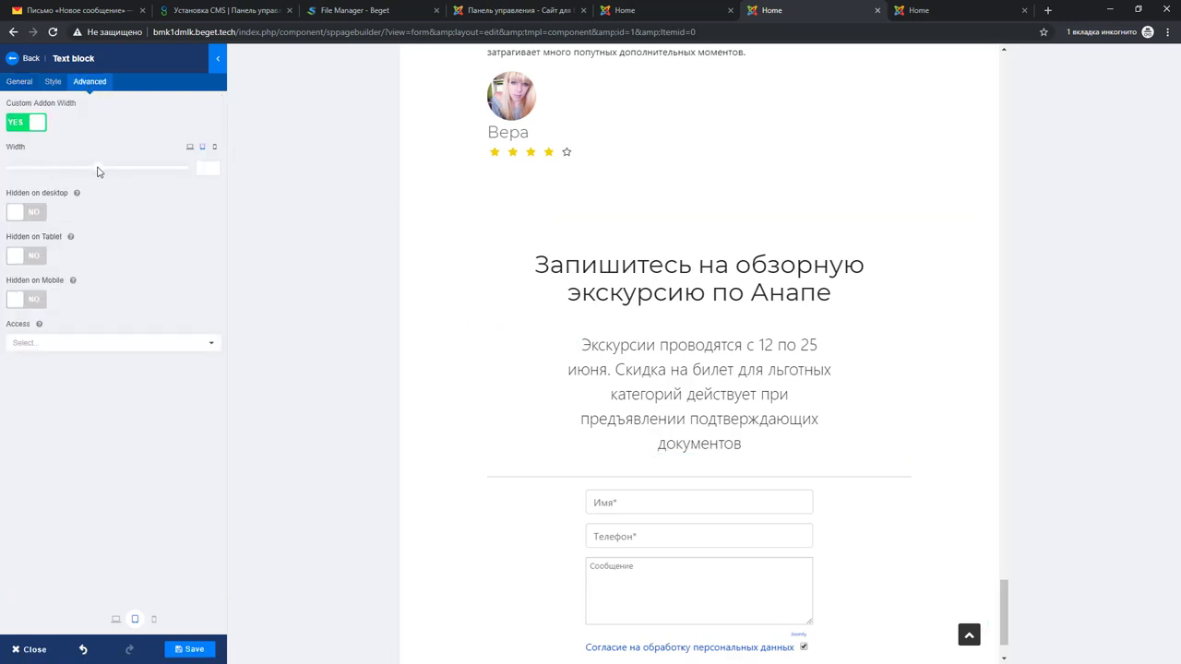
{"action": "left_click_drag", "start_coordinate": [99, 171], "coordinate": [182, 169]}
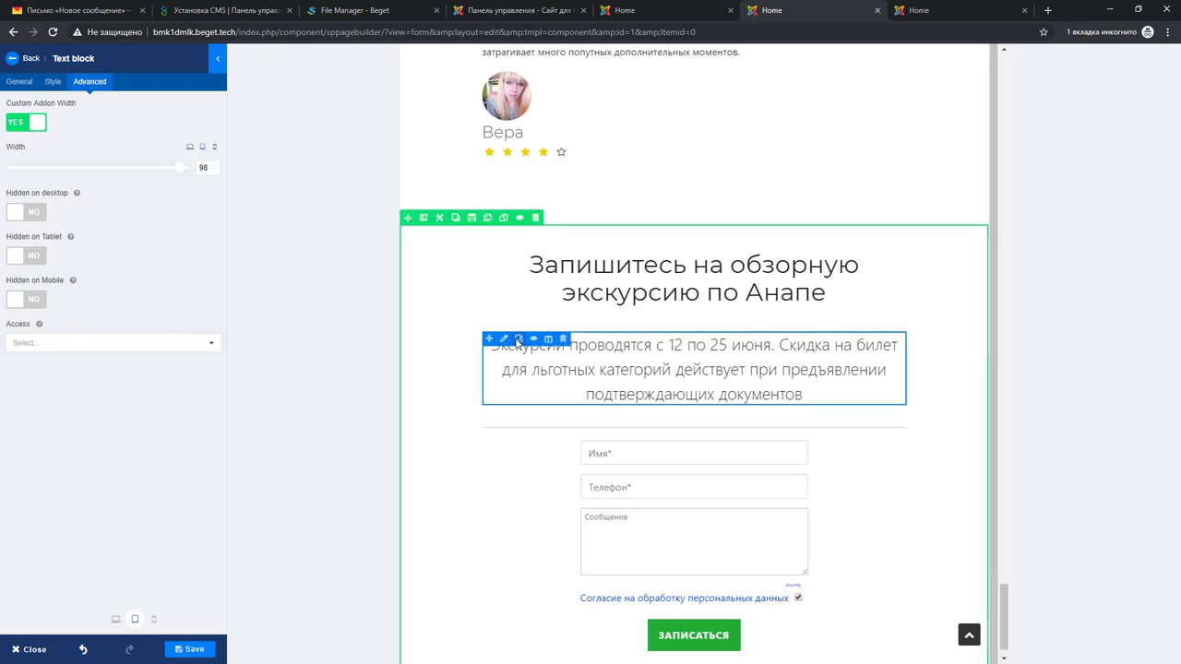
Set the tablet-view content font size of the "Экскурсии проводятся с 12 по 25 июня" text block to 24
{"action": "left_click", "coordinate": [18, 81]}
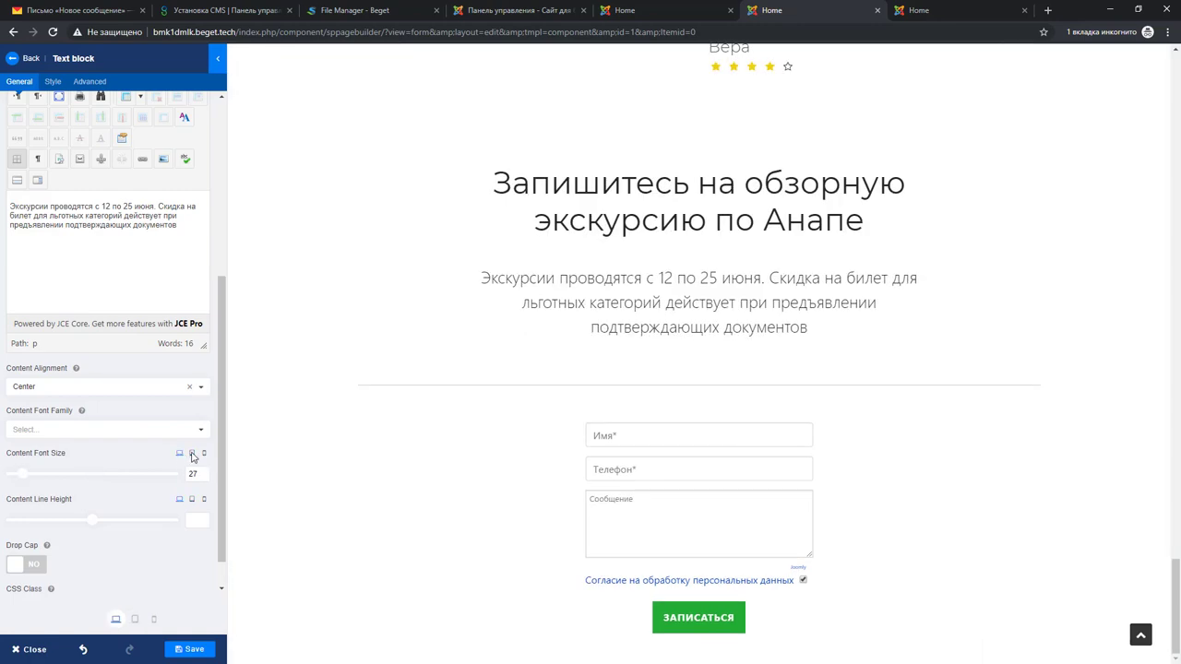
{"action": "scroll", "coordinate": [612, 387], "scroll_direction": "down", "scroll_amount": 15}
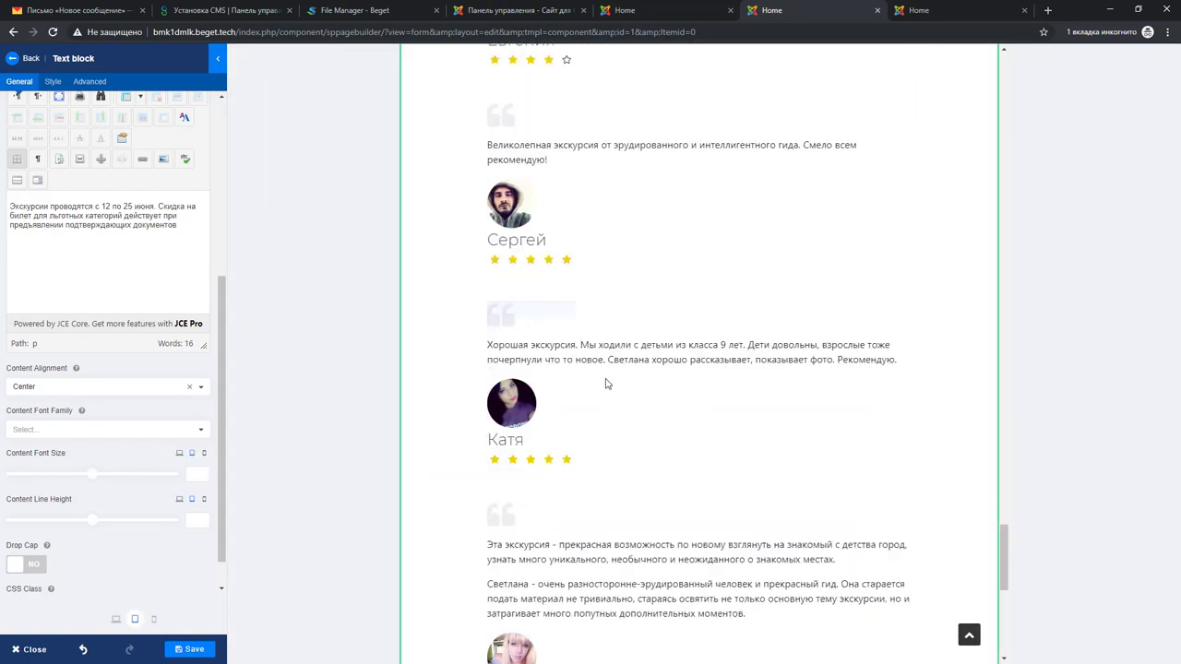
{"action": "left_click", "coordinate": [201, 475]}
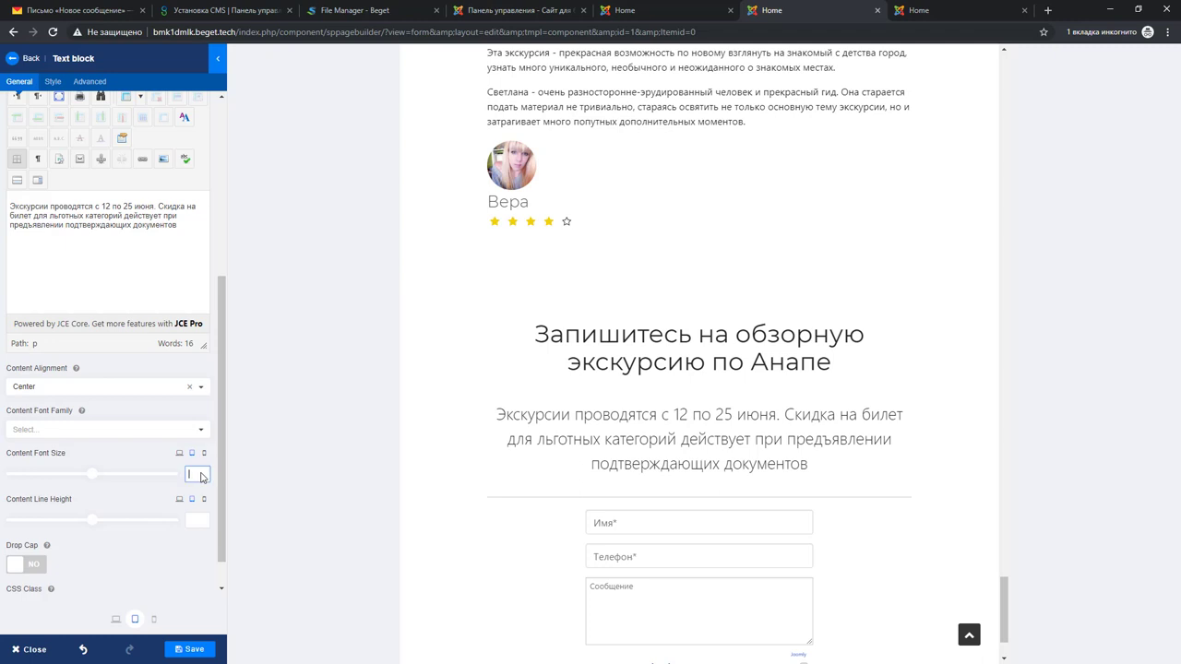
{"action": "type", "text": "24"}
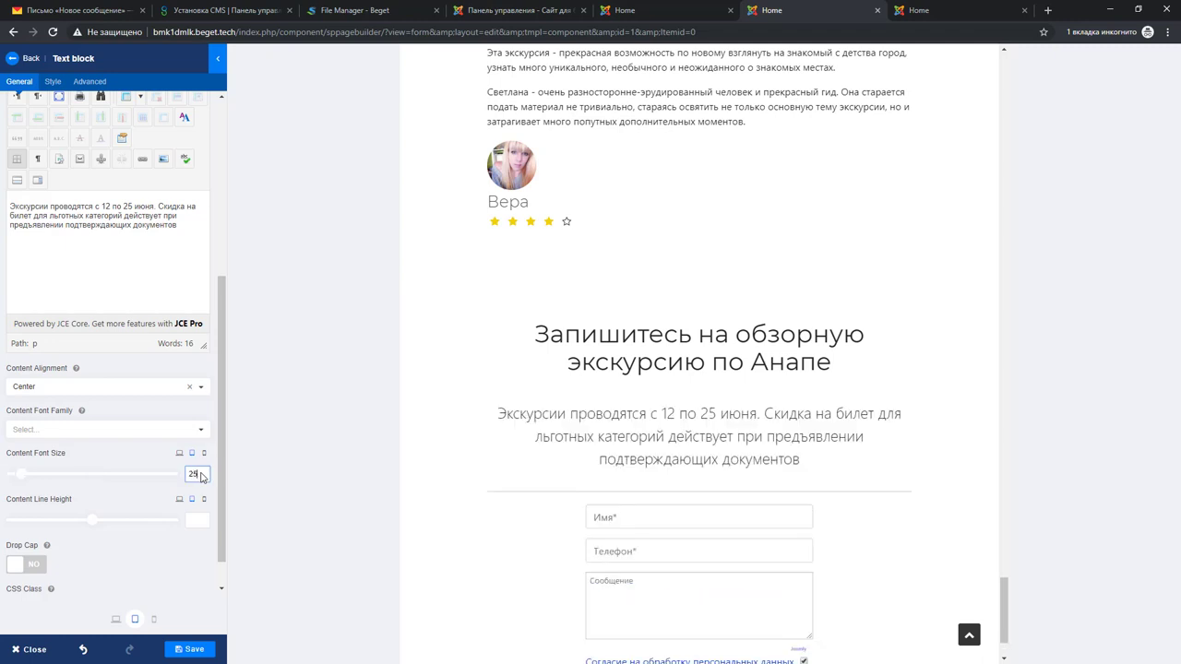
{"action": "left_click", "coordinate": [201, 476]}
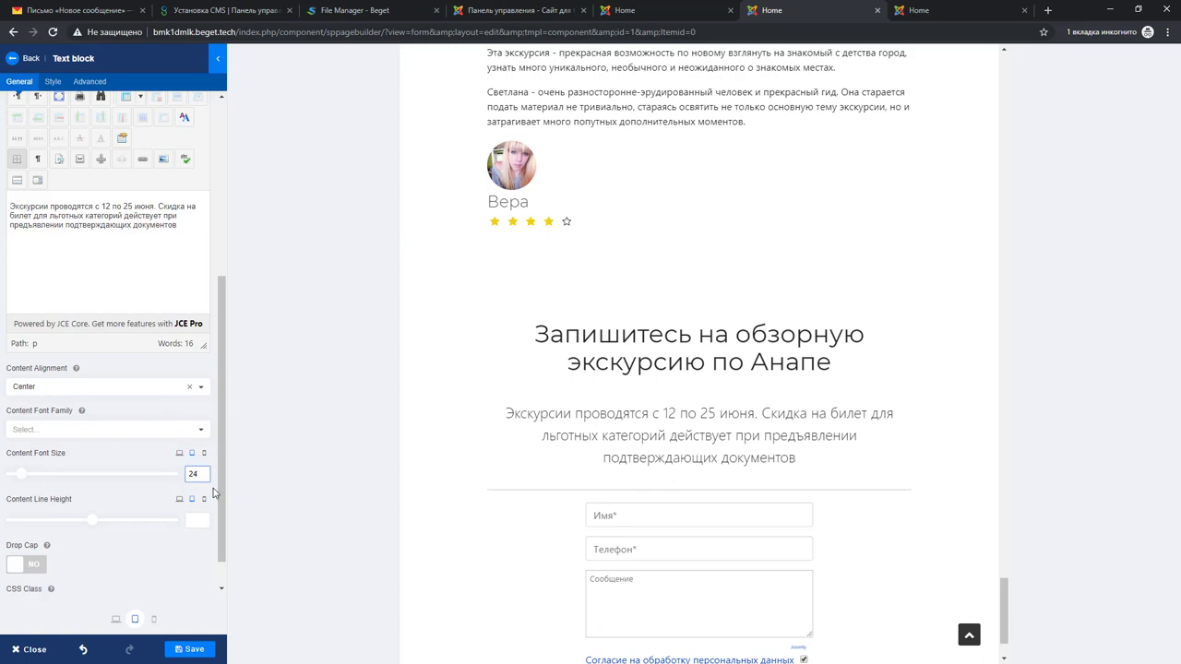
Set the phone-view custom width of the "Экскурсии проводятся с 12 по 25 июня" text block to 100
{"action": "left_click", "coordinate": [203, 452]}
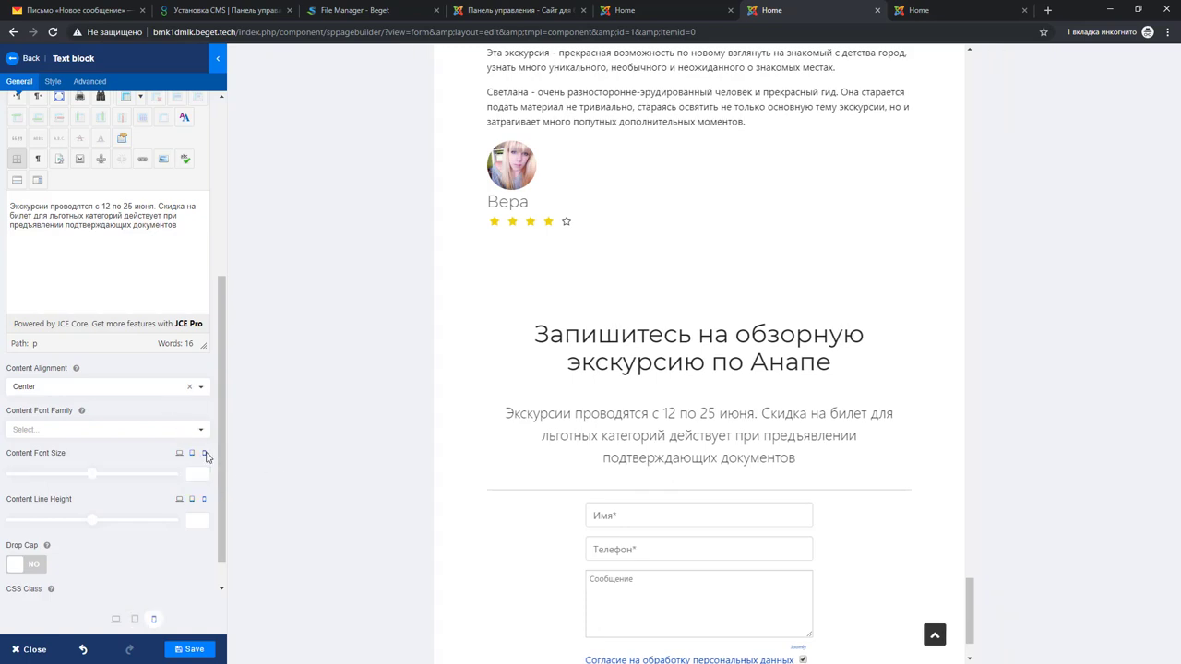
{"action": "scroll", "coordinate": [753, 481], "scroll_direction": "down", "scroll_amount": 2}
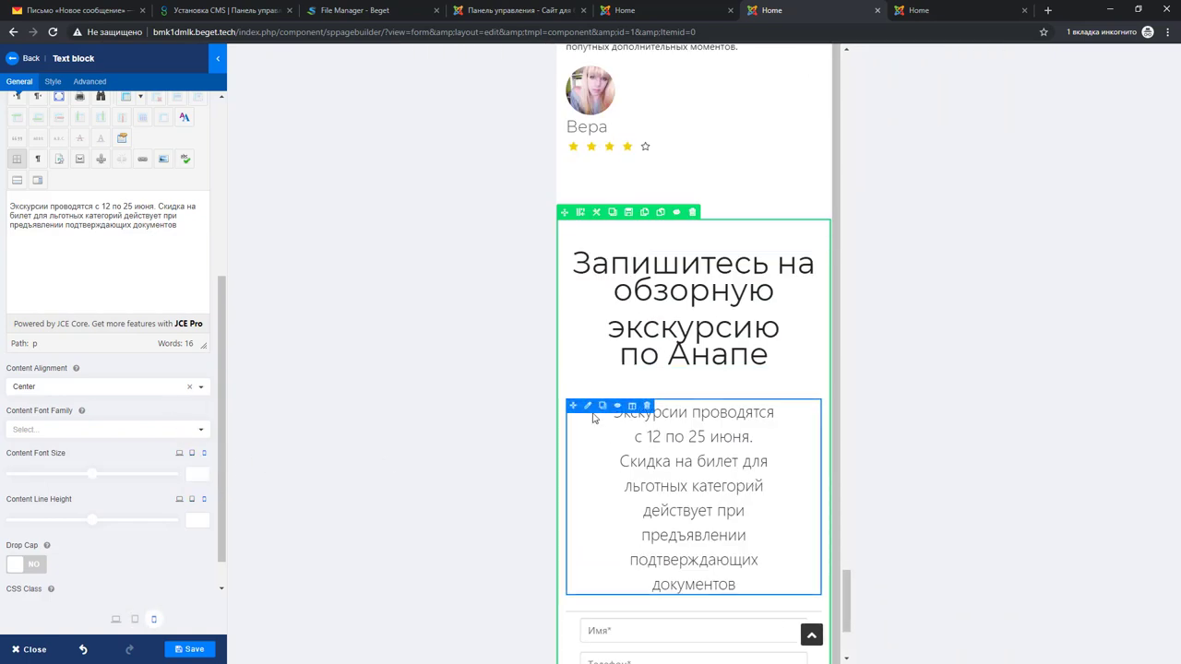
{"action": "left_click", "coordinate": [90, 81]}
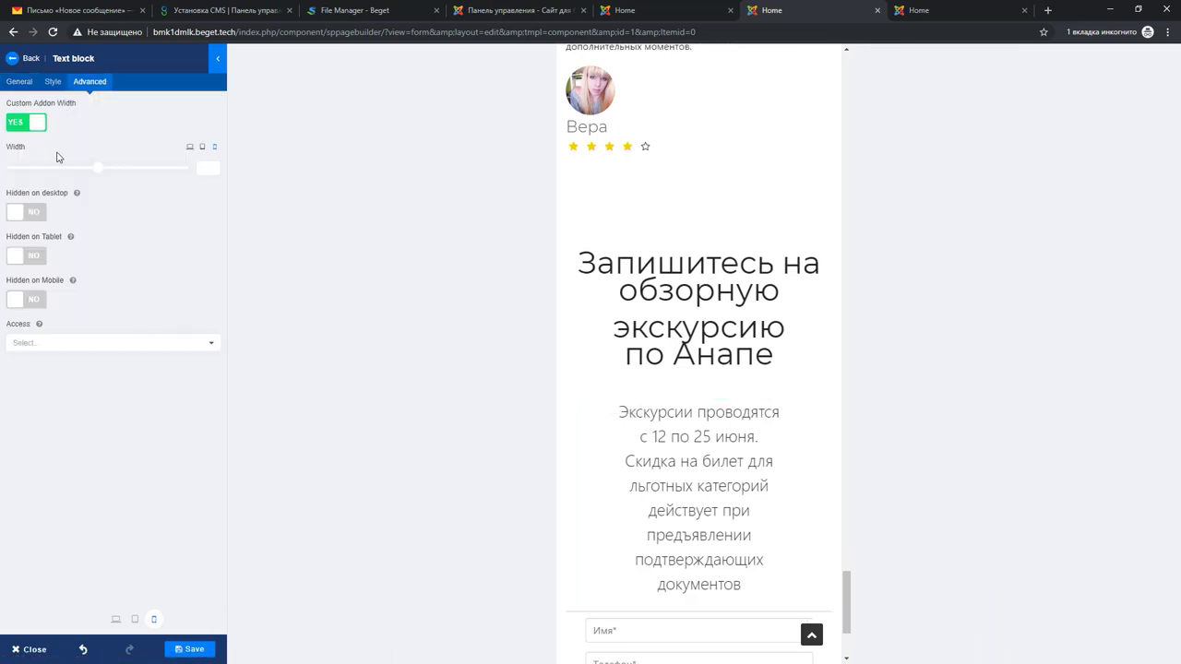
{"action": "left_click_drag", "start_coordinate": [99, 169], "coordinate": [185, 176]}
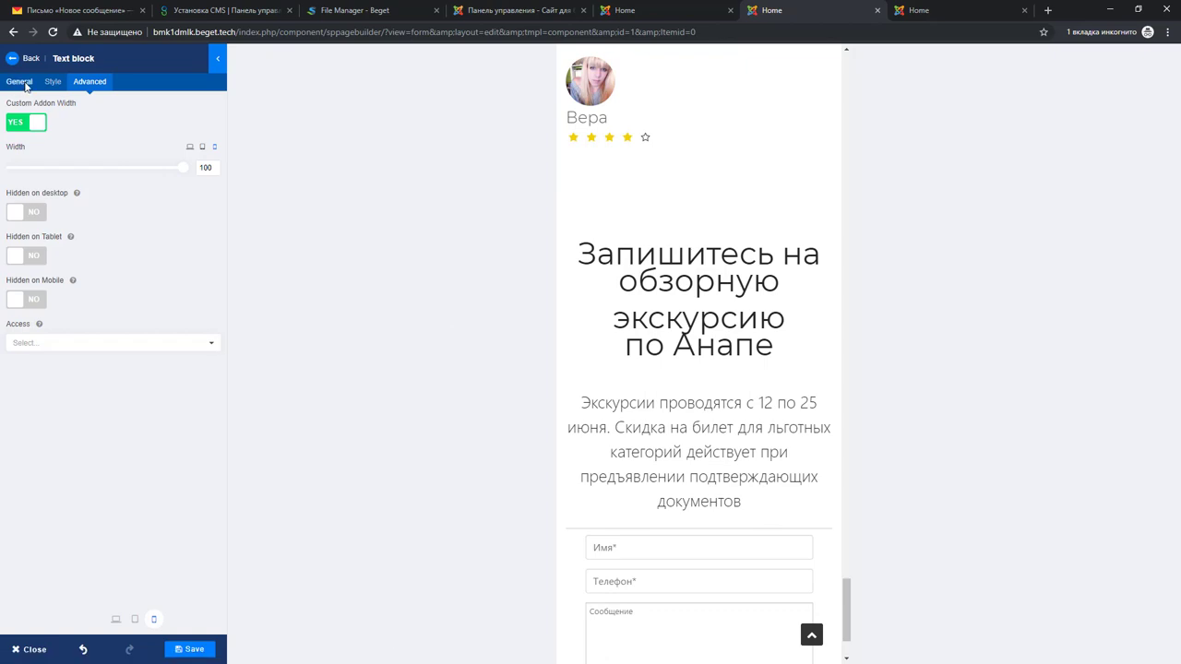
Set the phone-view content font size of the "Экскурсии проводятся с 12 по 25 июня" text block to 21
{"action": "left_click", "coordinate": [19, 81]}
{"action": "scroll", "coordinate": [161, 360], "scroll_direction": "down", "scroll_amount": 4}
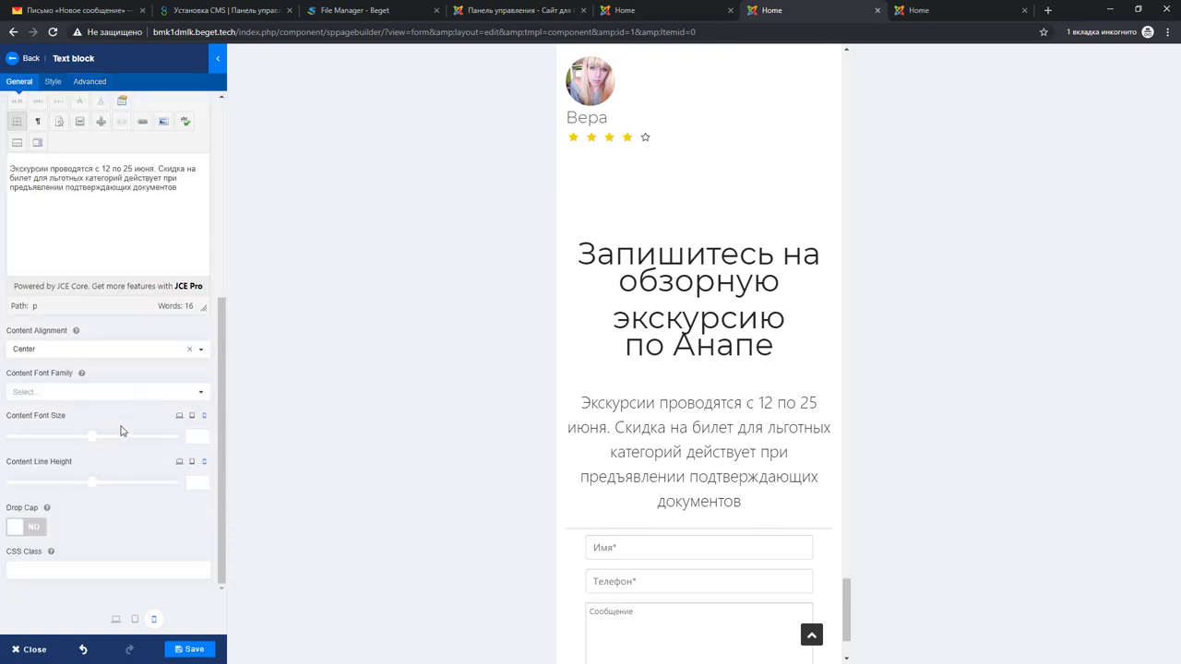
{"action": "left_click_drag", "start_coordinate": [91, 440], "coordinate": [23, 439]}
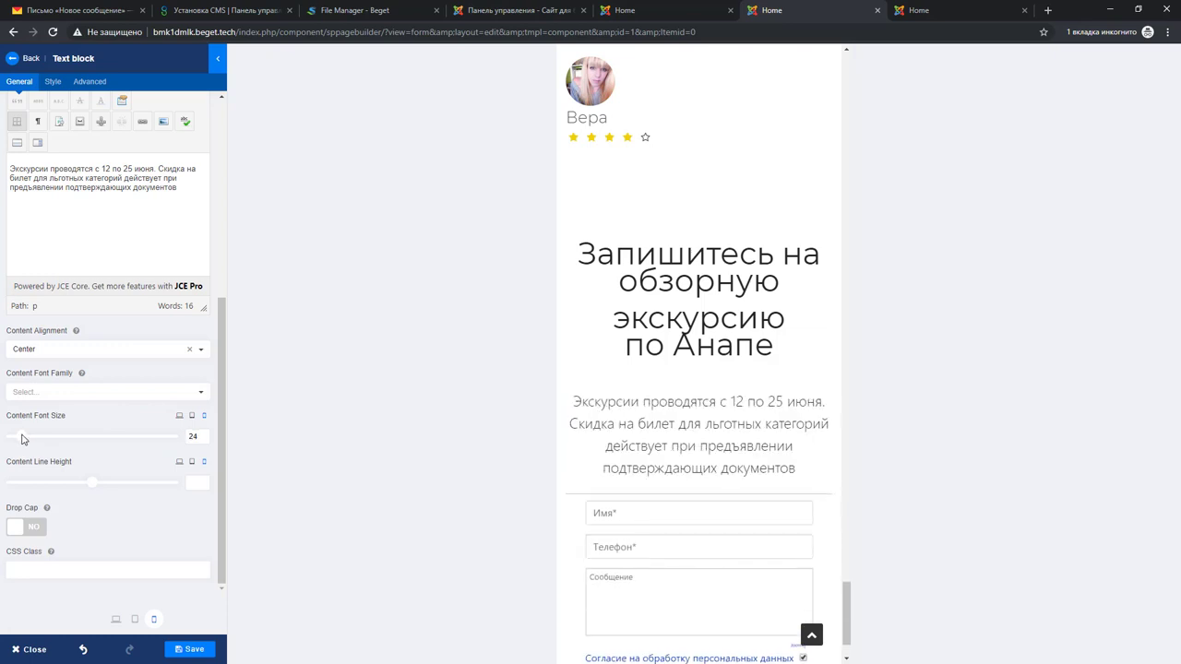
{"action": "double_click", "coordinate": [195, 439]}
{"action": "type", "text": "20"}
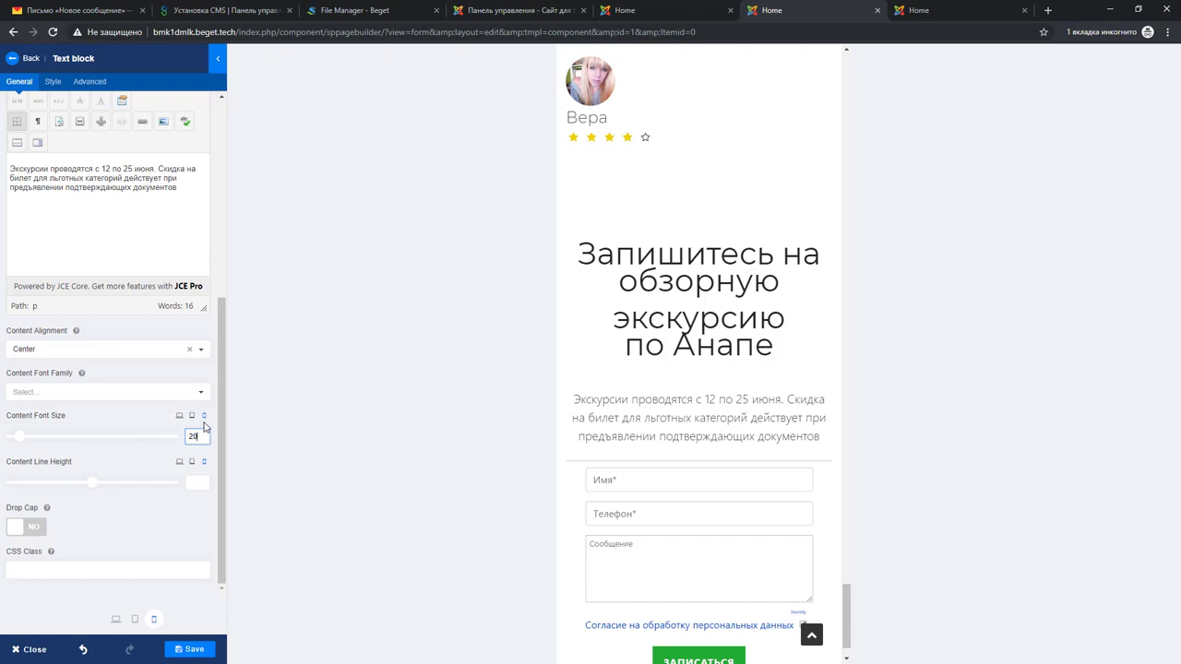
{"action": "key", "text": "BackSpace"}
{"action": "type", "text": "4"}
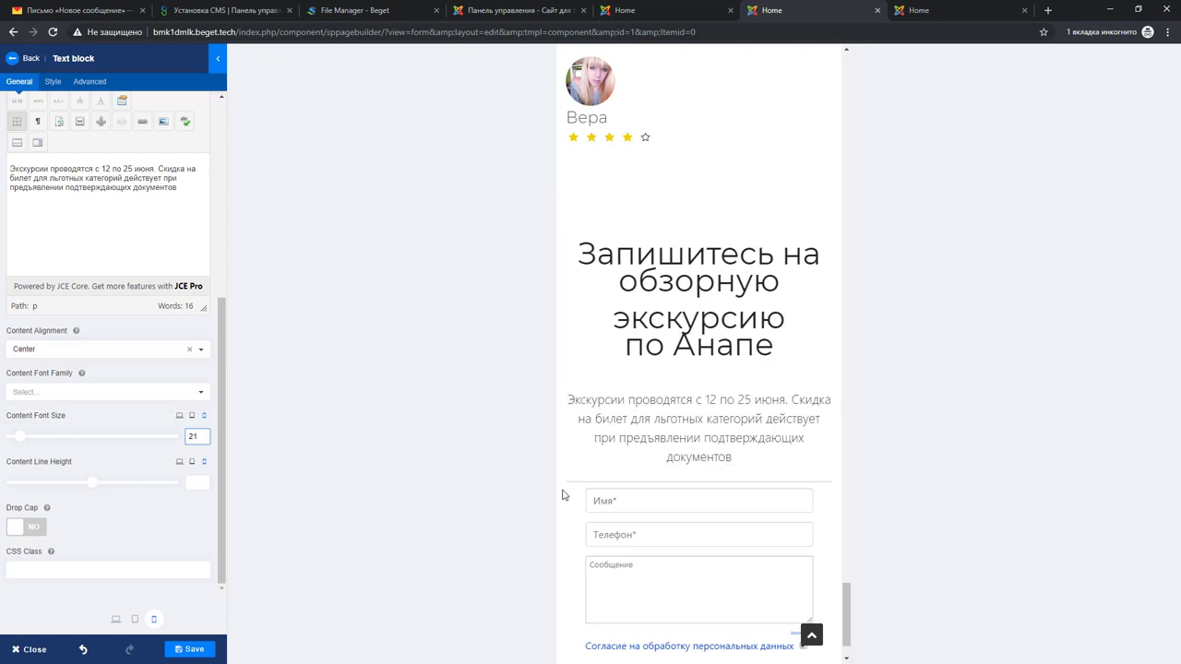
Set the phone-view content font size of the "Запишитесь на обзорную экскурсию по Анапе" heading to 35
{"action": "left_click", "coordinate": [595, 247]}
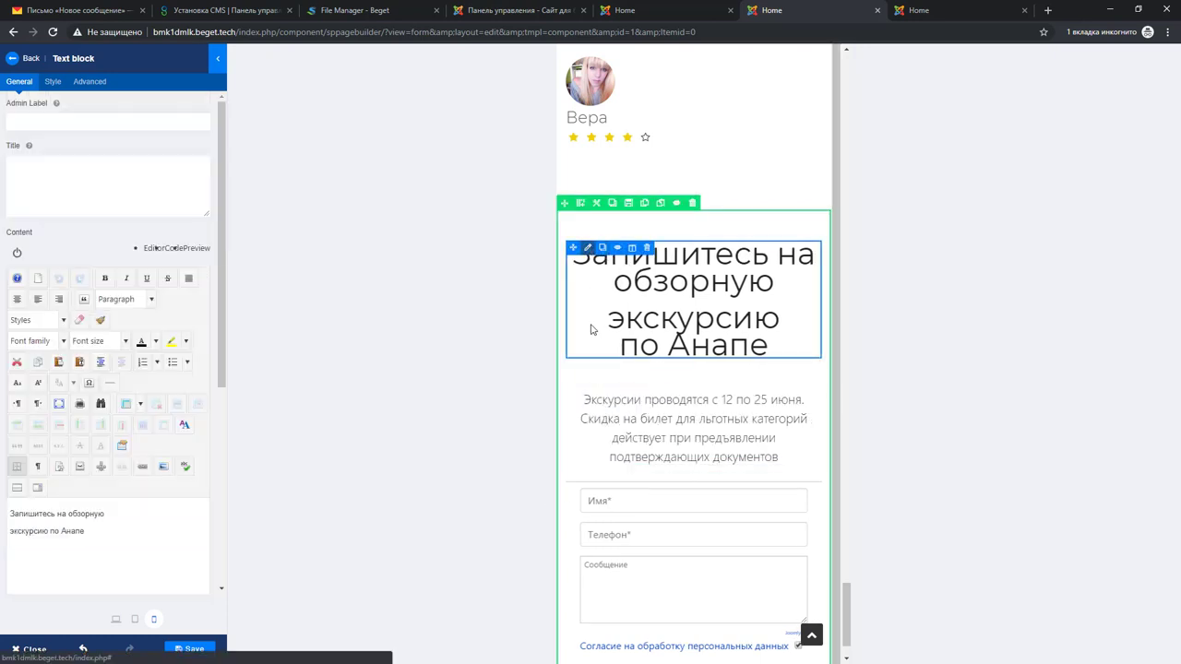
{"action": "scroll", "coordinate": [164, 427], "scroll_direction": "down", "scroll_amount": 3}
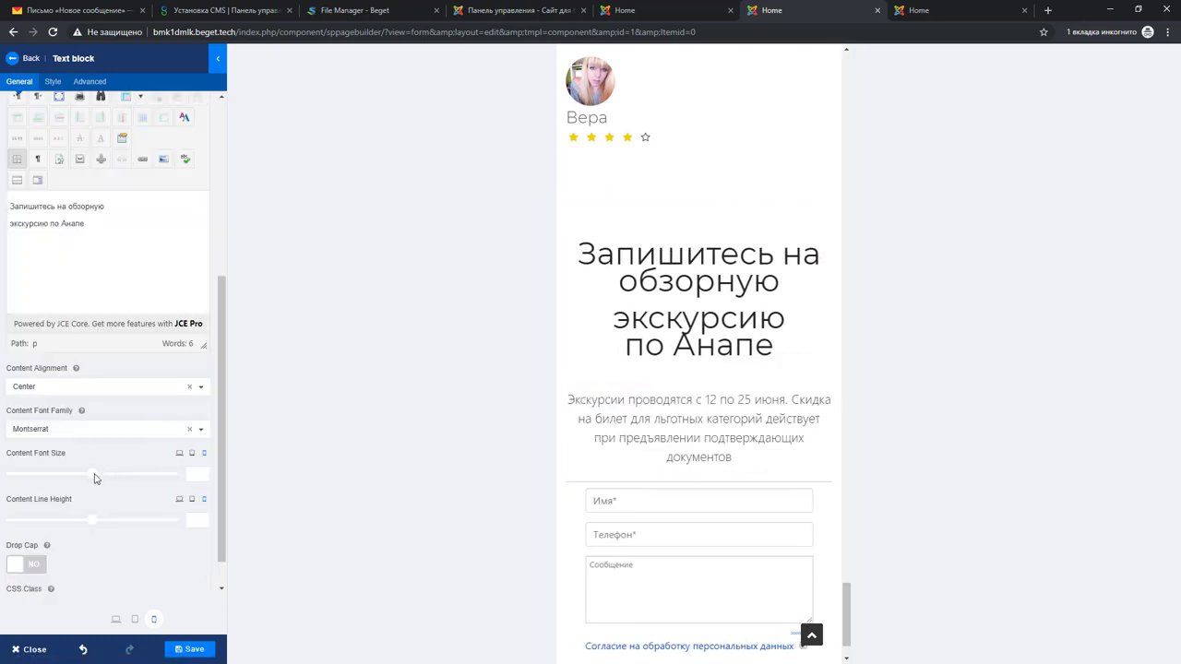
{"action": "left_click_drag", "start_coordinate": [92, 474], "coordinate": [26, 477]}
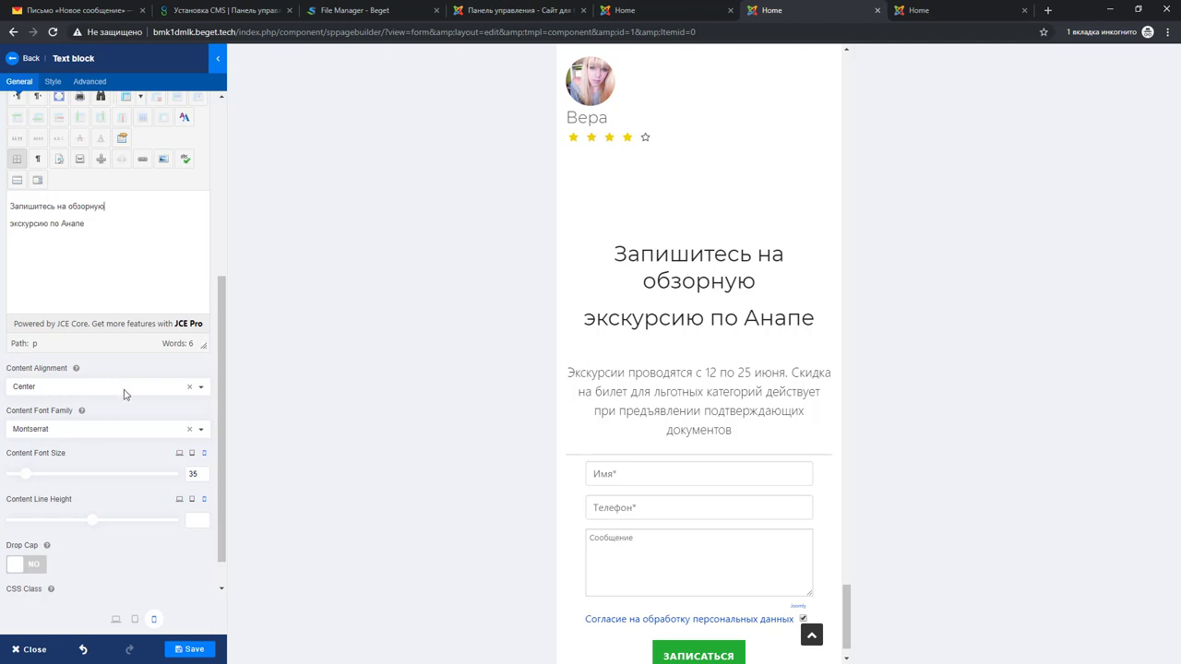
Check the sign-up section in the desktop view, then duplicate its "Запишитесь на обзорную экскурсию по Анапе" heading in the tablet view
{"action": "left_click", "coordinate": [116, 619]}
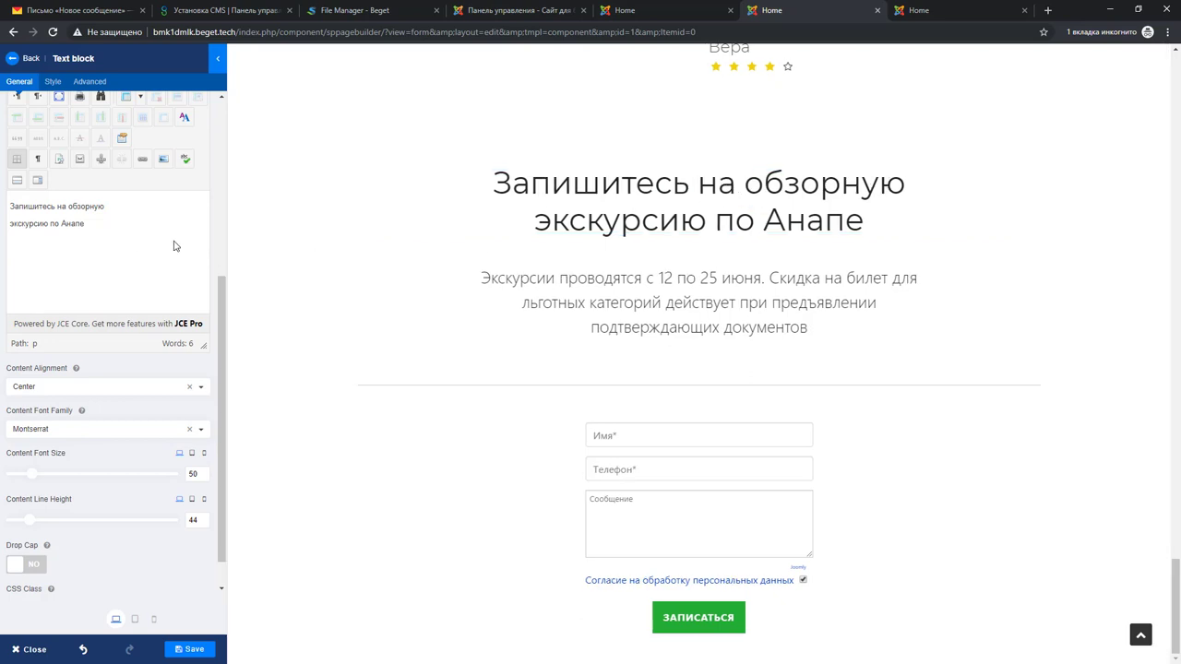
{"action": "left_click", "coordinate": [134, 619]}
{"action": "scroll", "coordinate": [645, 508], "scroll_direction": "down", "scroll_amount": 3}
{"action": "scroll", "coordinate": [685, 484], "scroll_direction": "down", "scroll_amount": 15}
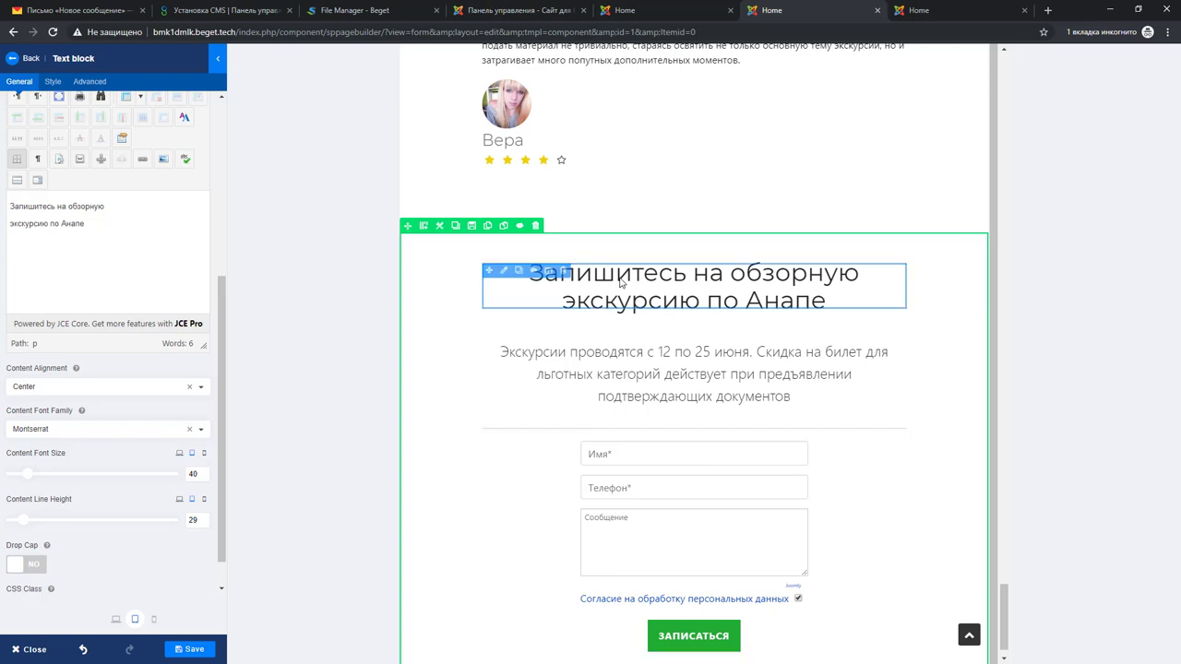
{"action": "left_click", "coordinate": [519, 271]}
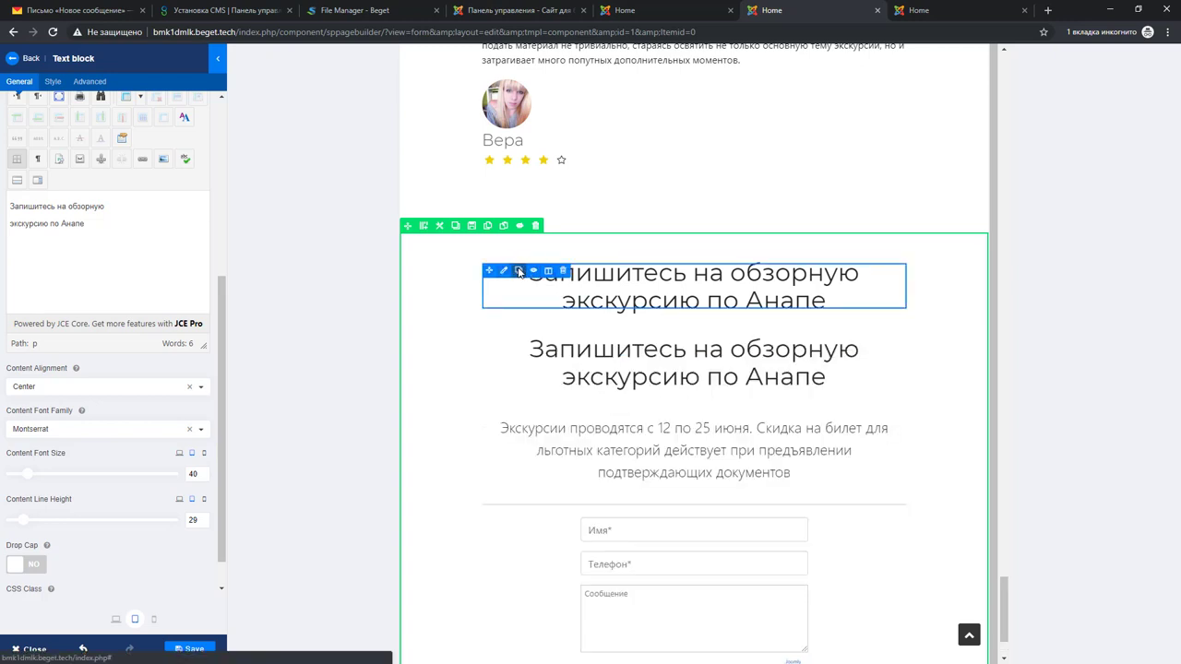
Give the upper copy of the sign-up heading the admin label "Desktop" and the lower copy "Mobile"
{"action": "left_click", "coordinate": [505, 271]}
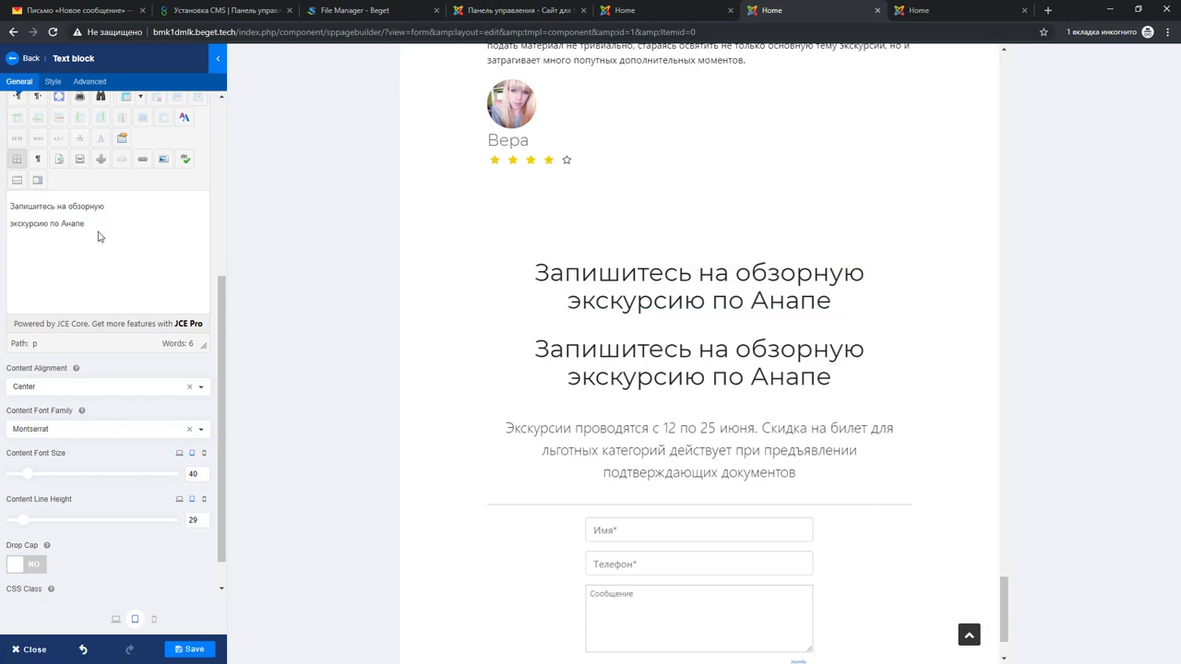
{"action": "left_click", "coordinate": [45, 125]}
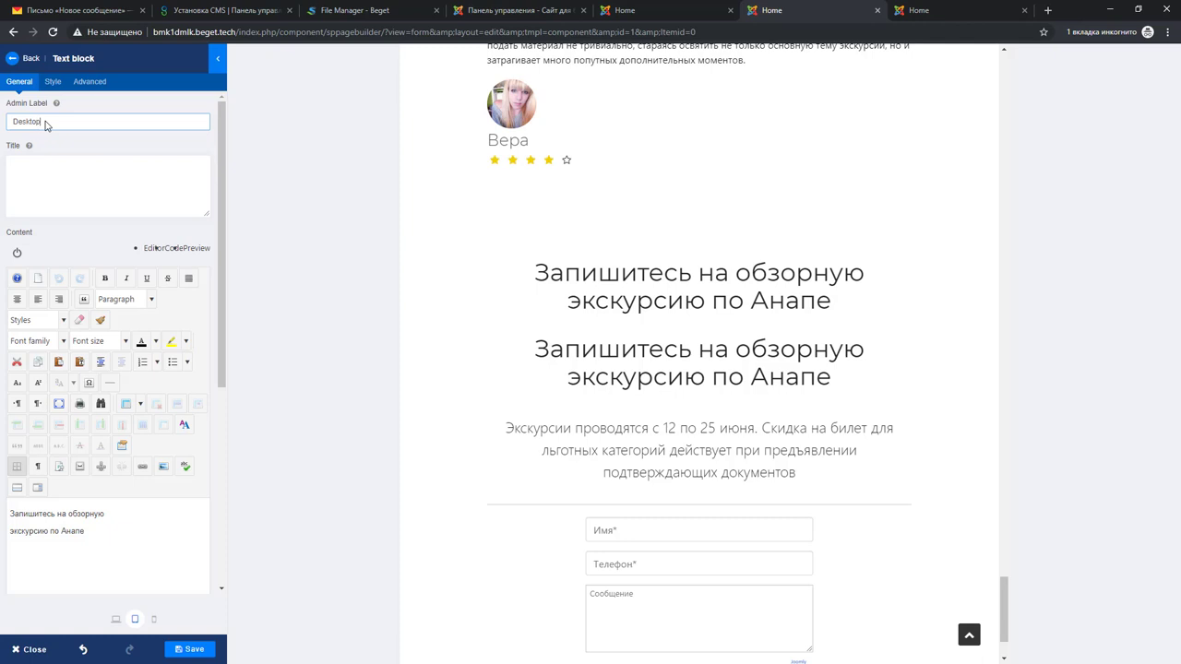
{"action": "left_click", "coordinate": [503, 347]}
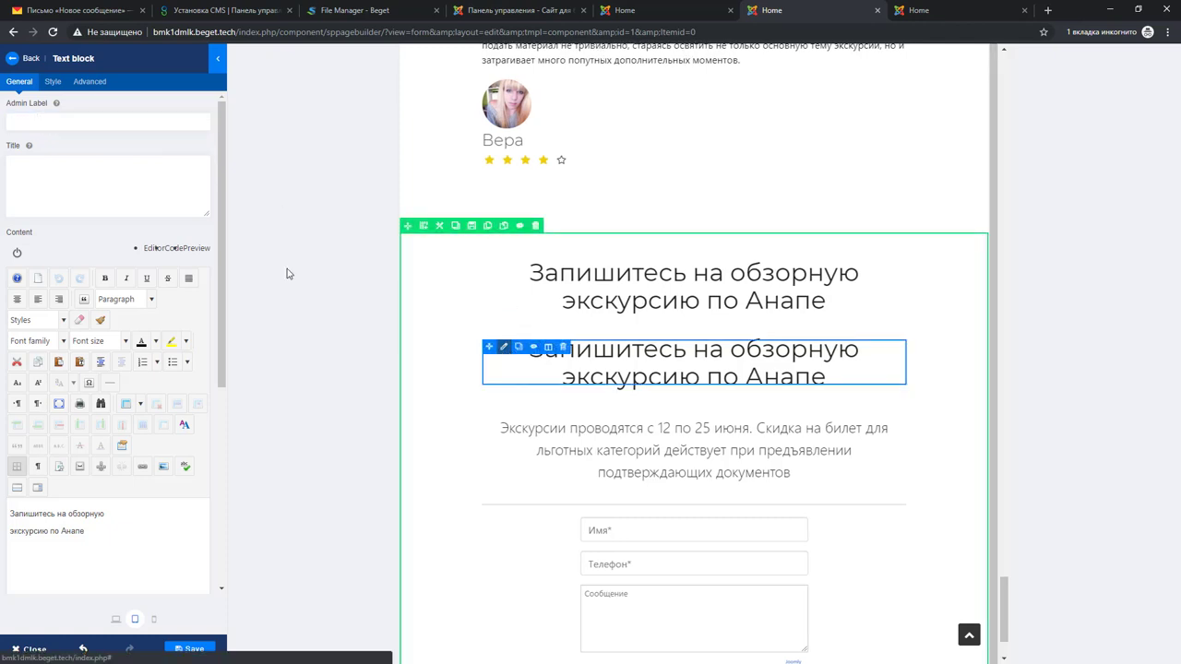
{"action": "left_click", "coordinate": [44, 116]}
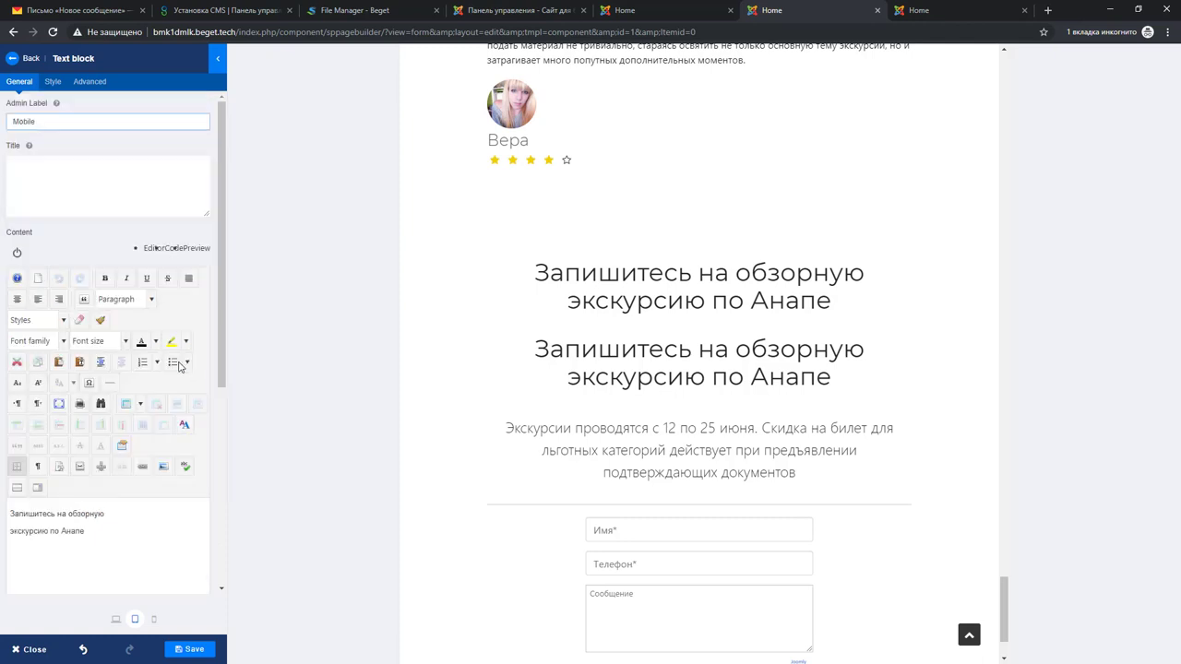
Hide the upper sign-up heading labelled "Desktop" on mobile and tablet
{"action": "left_click", "coordinate": [505, 273]}
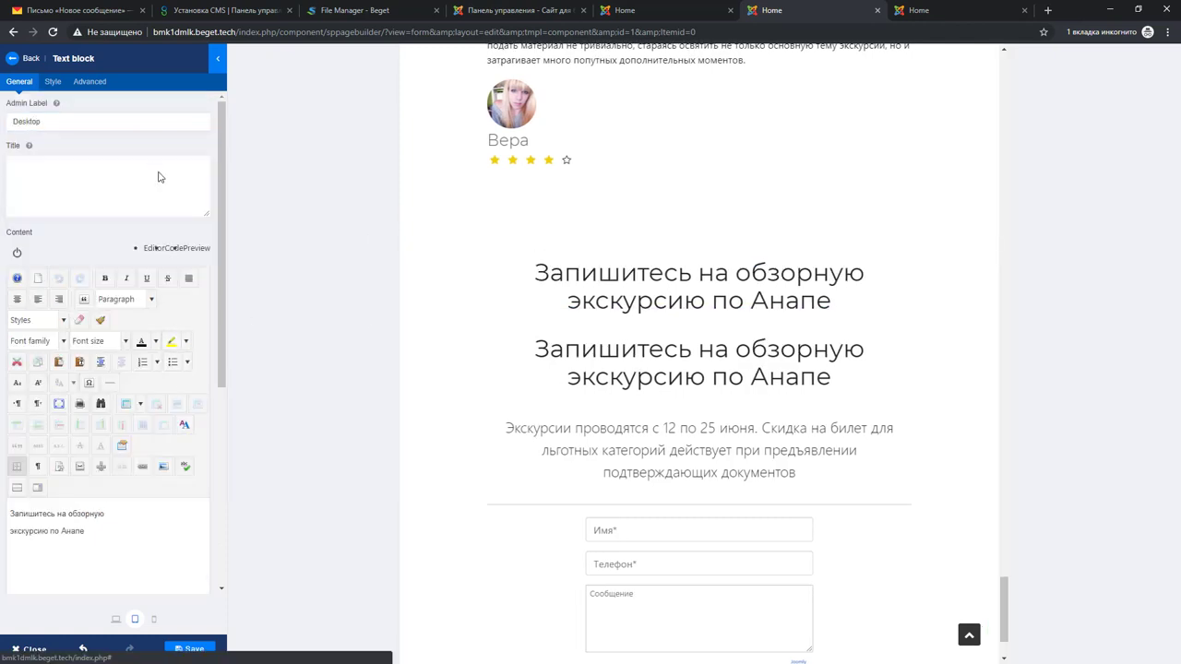
{"action": "left_click", "coordinate": [90, 81]}
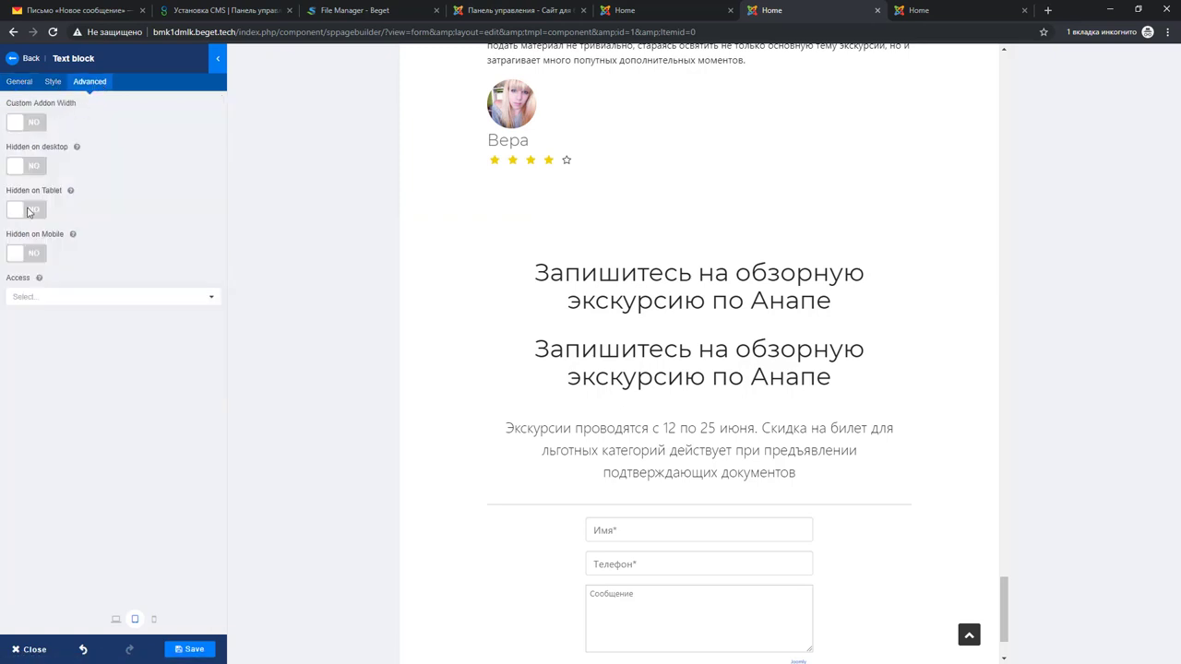
{"action": "left_click", "coordinate": [30, 259]}
{"action": "left_click", "coordinate": [33, 212]}
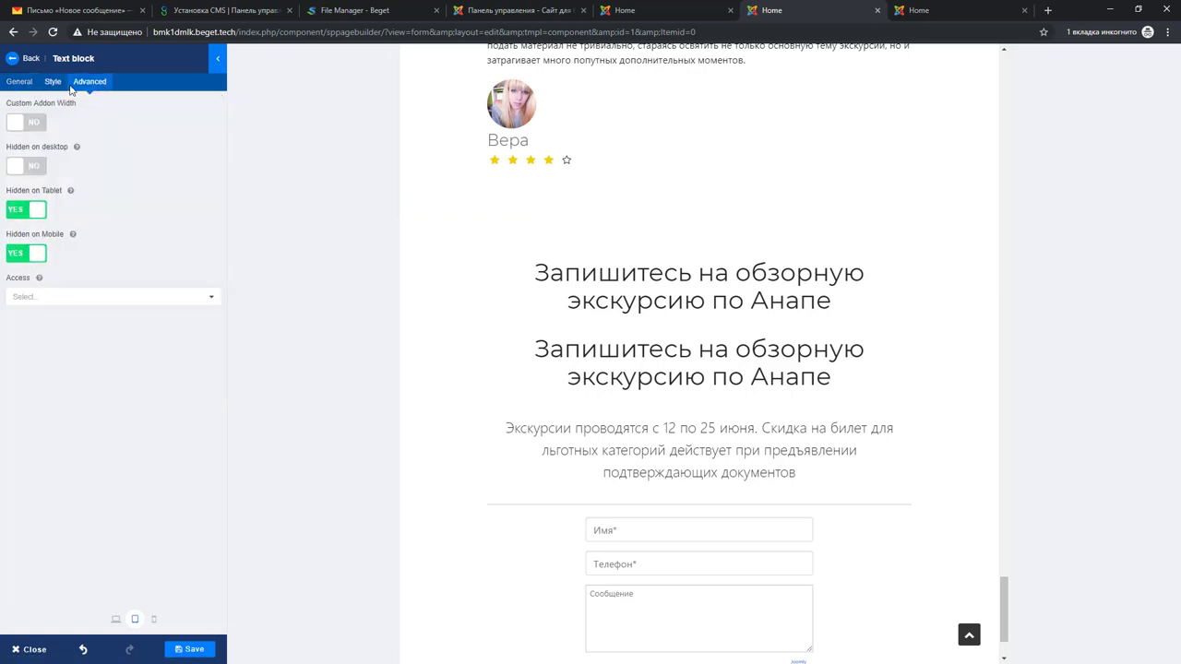
Hide the lower sign-up heading labelled "Mobile" on desktop and tablet
{"action": "left_click", "coordinate": [504, 349]}
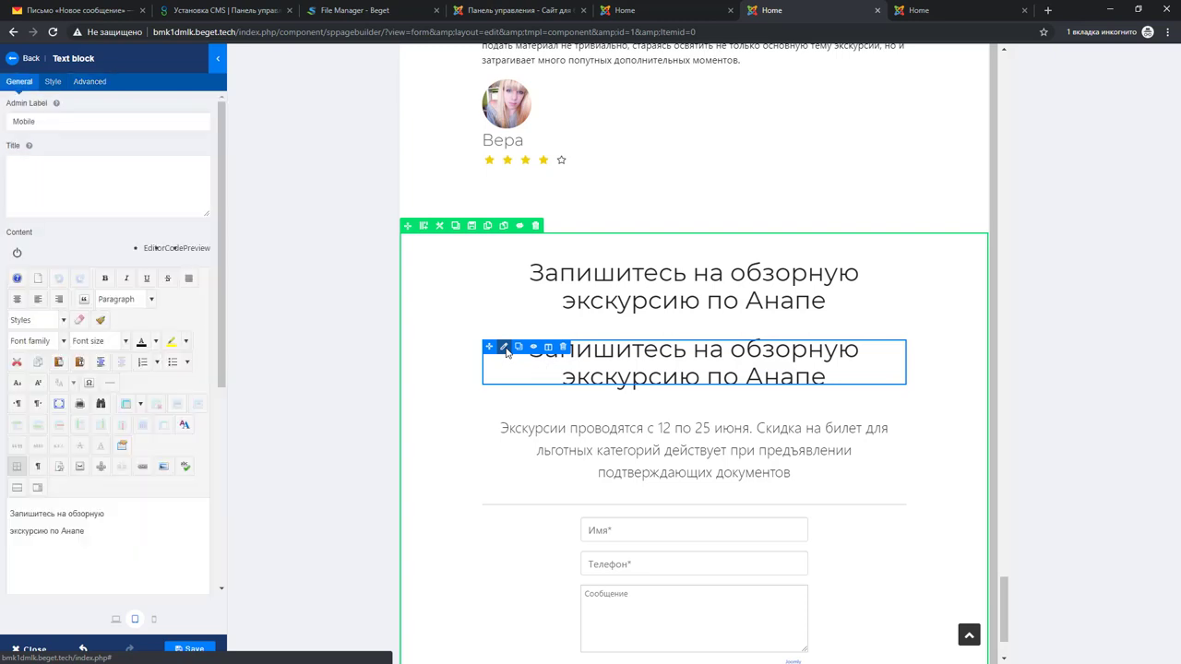
{"action": "left_click", "coordinate": [89, 81]}
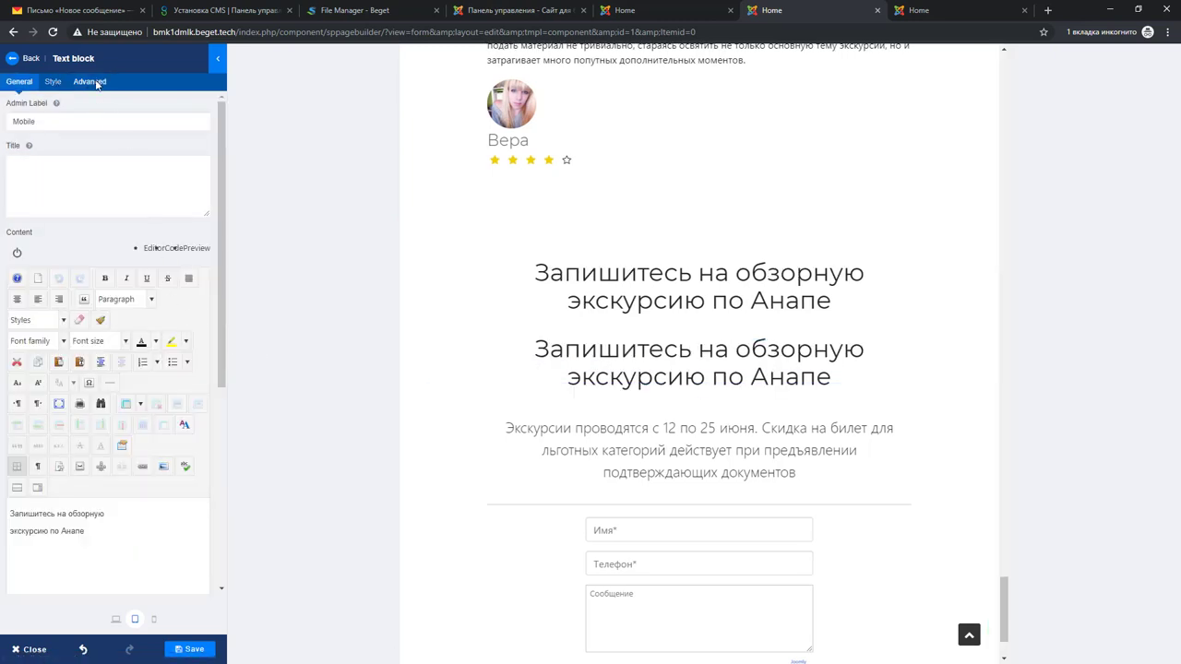
{"action": "left_click", "coordinate": [36, 169]}
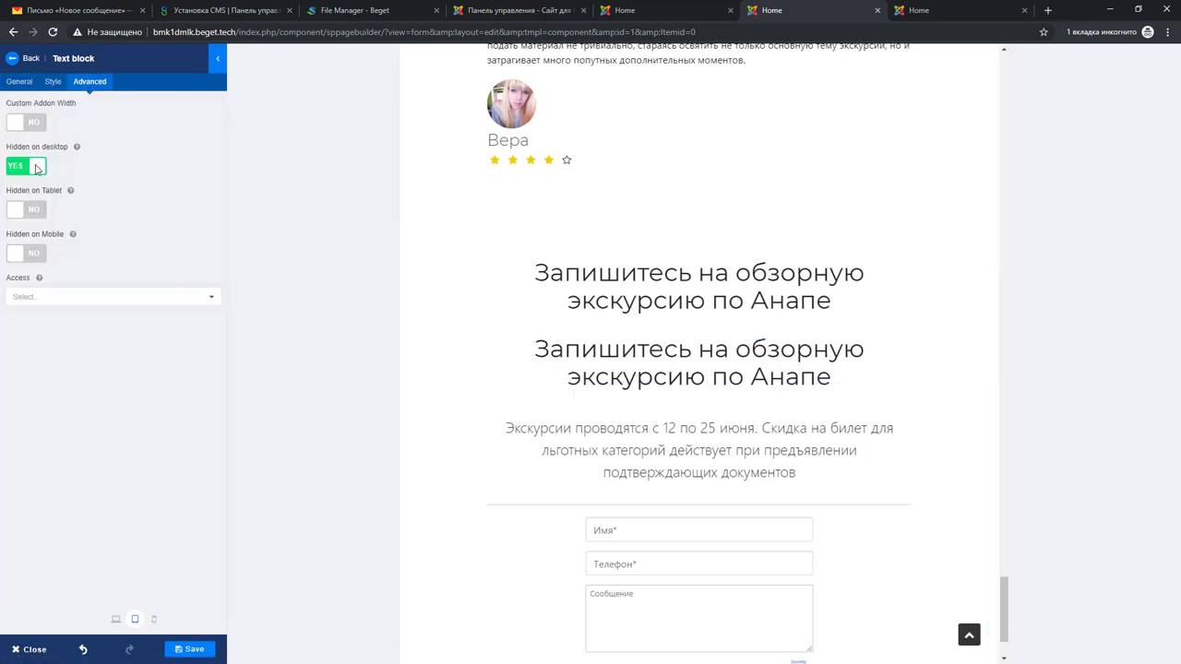
{"action": "left_click", "coordinate": [36, 213]}
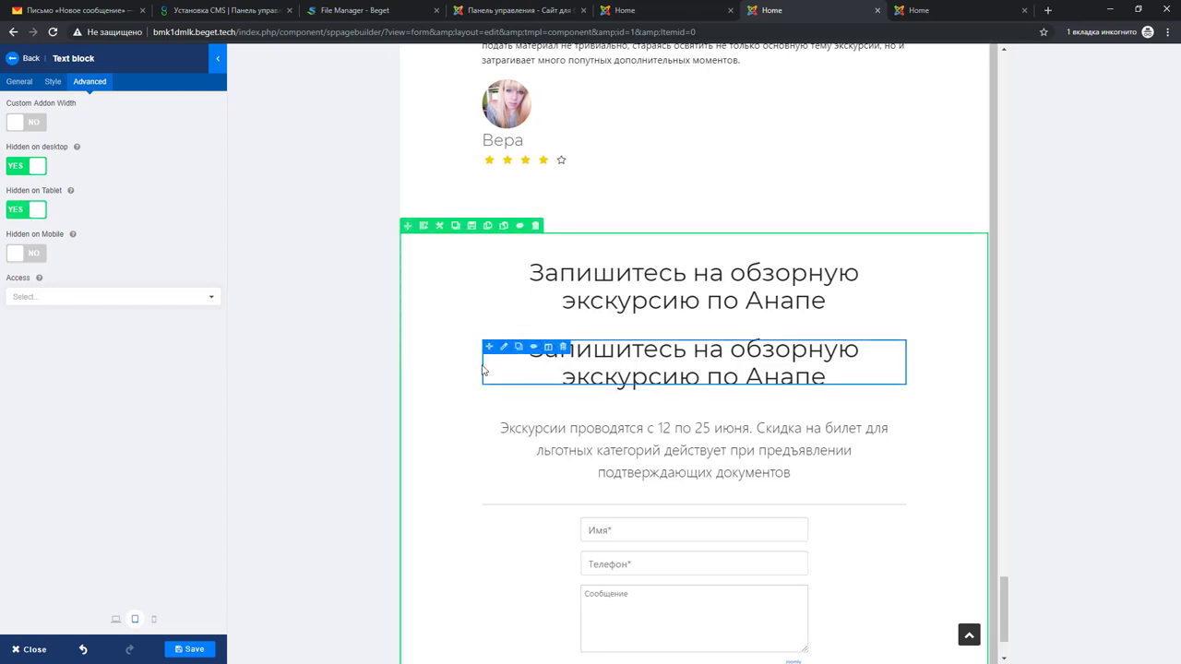
Switch to the phone view and join the two lines of the lower sign-up heading labelled "Mobile" into one paragraph
{"action": "left_click", "coordinate": [155, 620]}
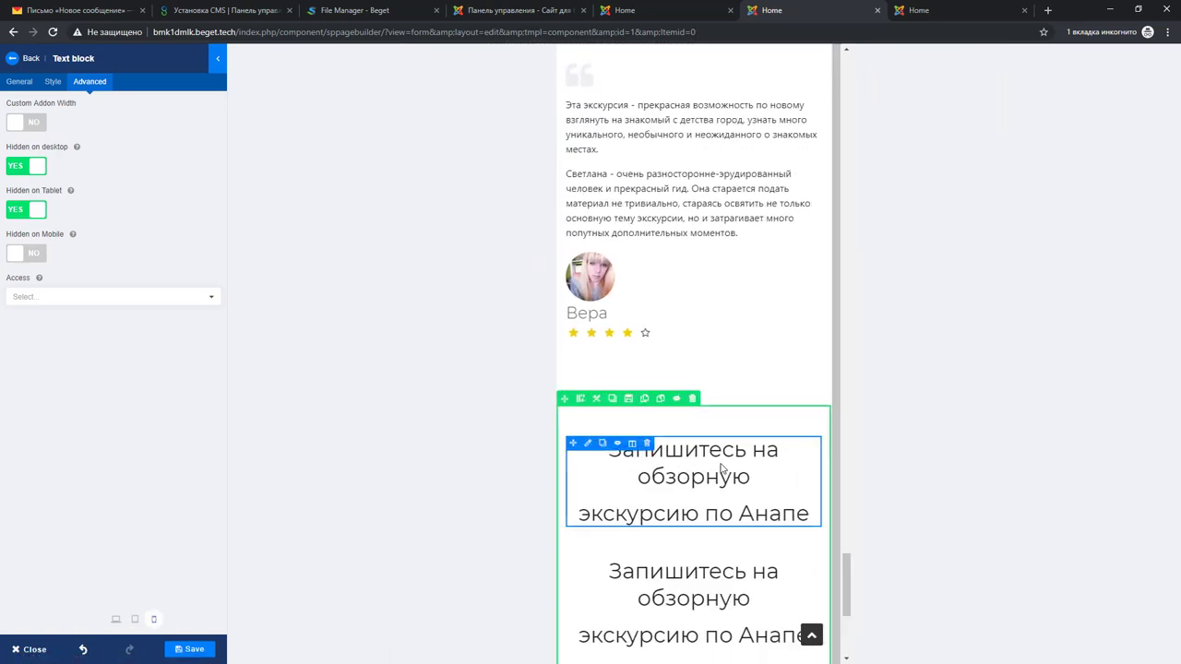
{"action": "scroll", "coordinate": [721, 470], "scroll_direction": "down", "scroll_amount": 3}
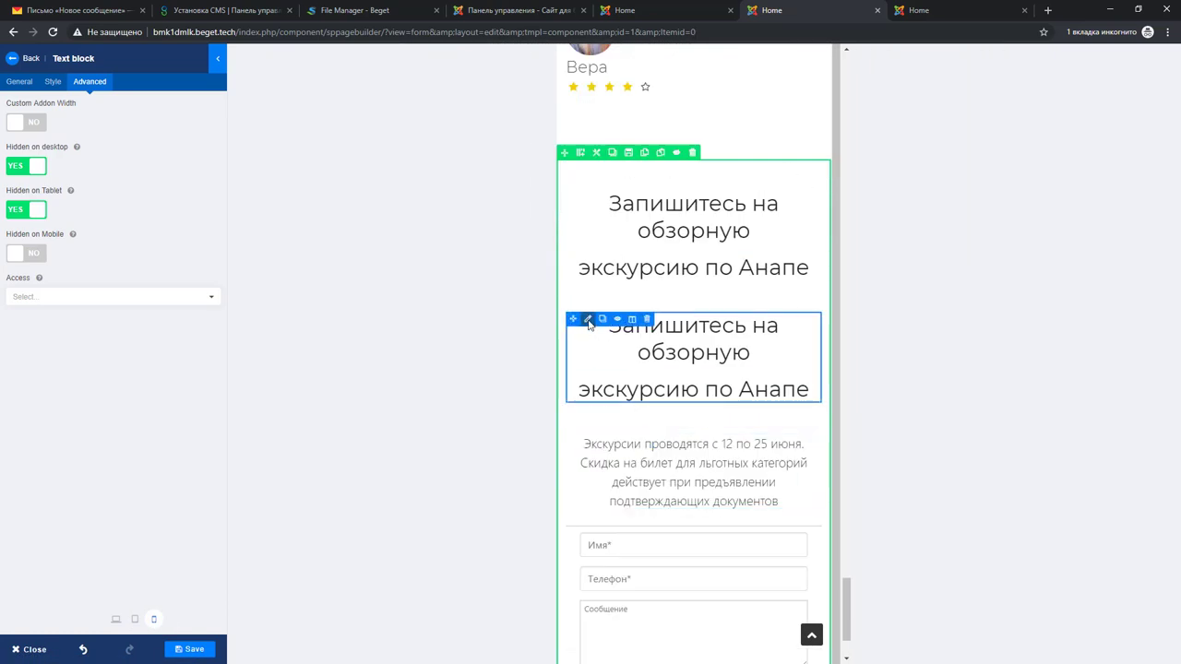
{"action": "left_click", "coordinate": [19, 83]}
{"action": "scroll", "coordinate": [114, 422], "scroll_direction": "down", "scroll_amount": 2}
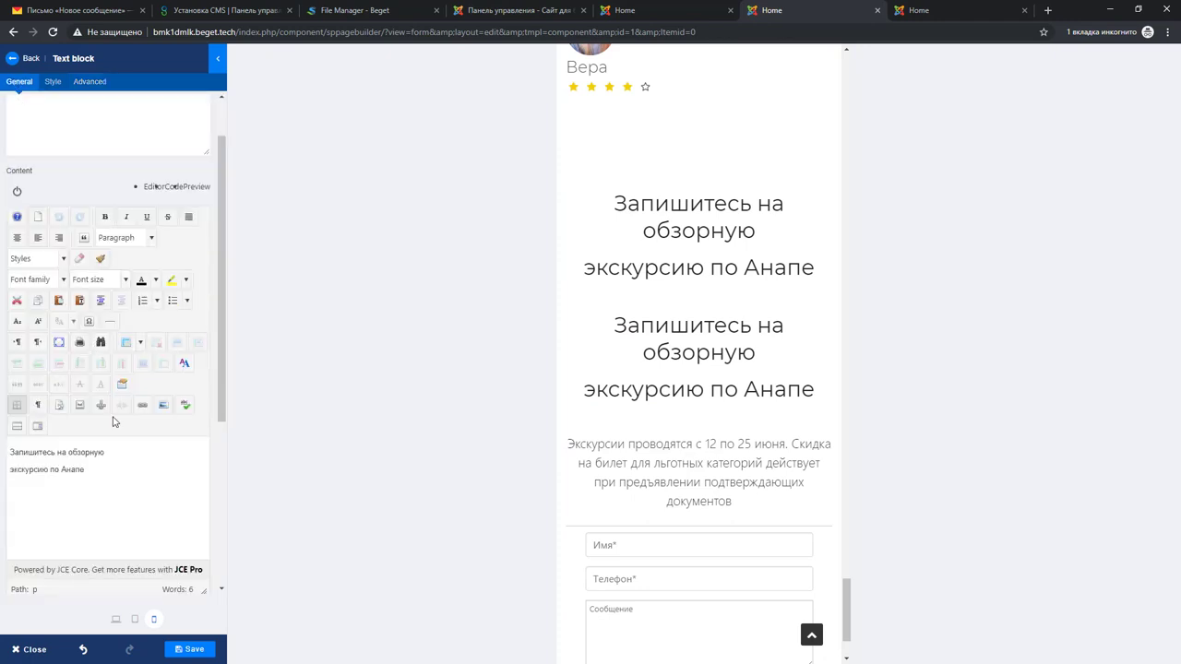
{"action": "left_click", "coordinate": [151, 450]}
{"action": "key", "text": "Delete"}
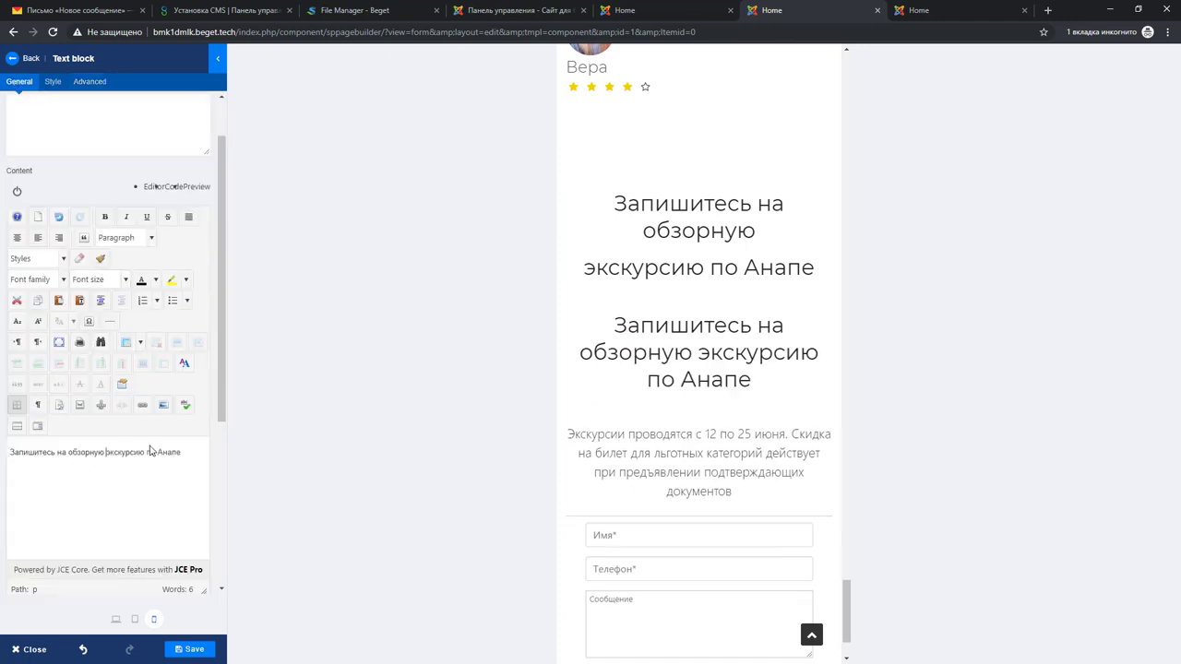
Reduce the "Mobile" sign-up heading's phone font size to 27 and set its line height to 34
{"action": "scroll", "coordinate": [166, 425], "scroll_direction": "down", "scroll_amount": 3}
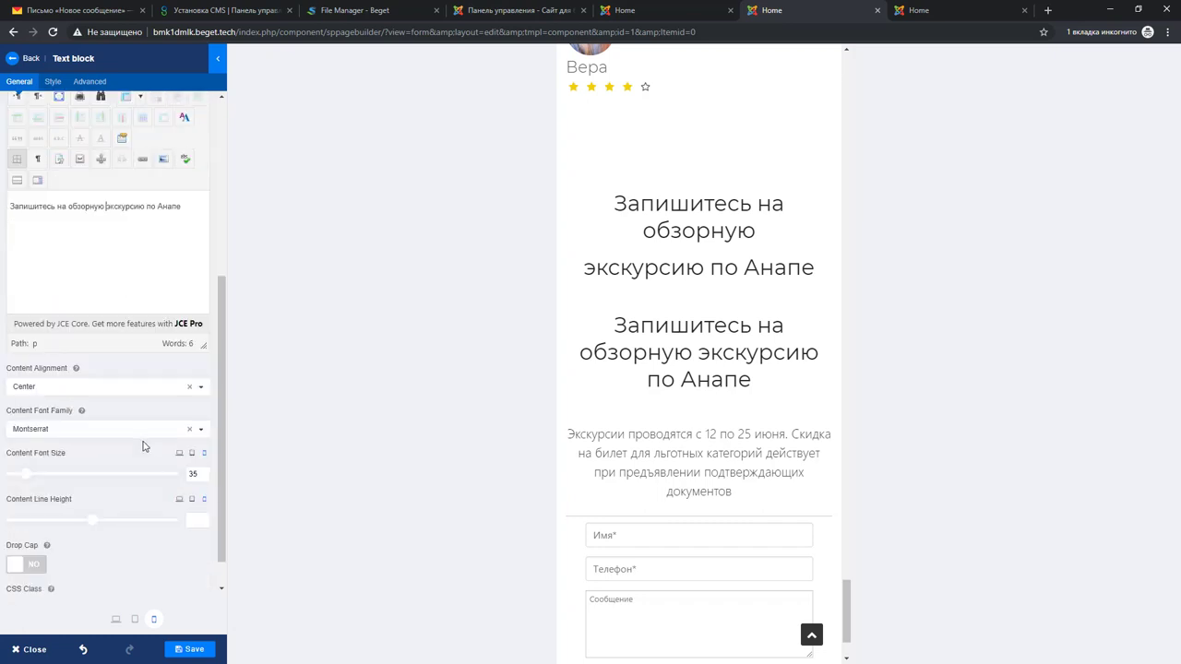
{"action": "left_click_drag", "start_coordinate": [30, 481], "coordinate": [23, 480]}
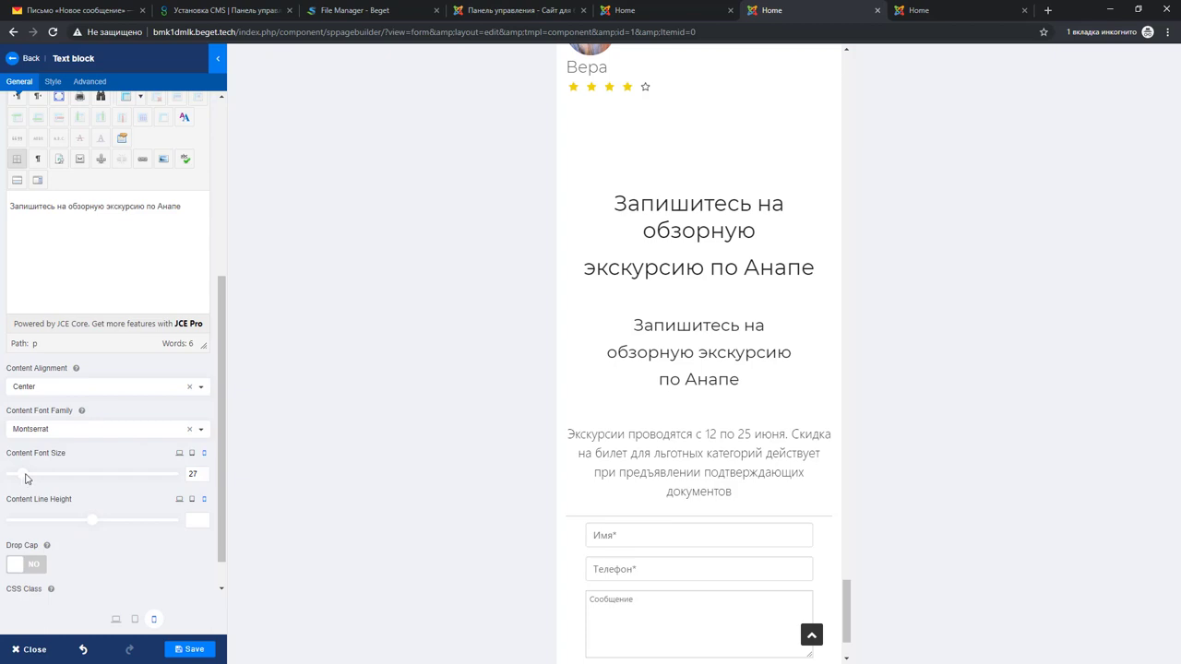
{"action": "scroll", "coordinate": [111, 451], "scroll_direction": "down", "scroll_amount": 1}
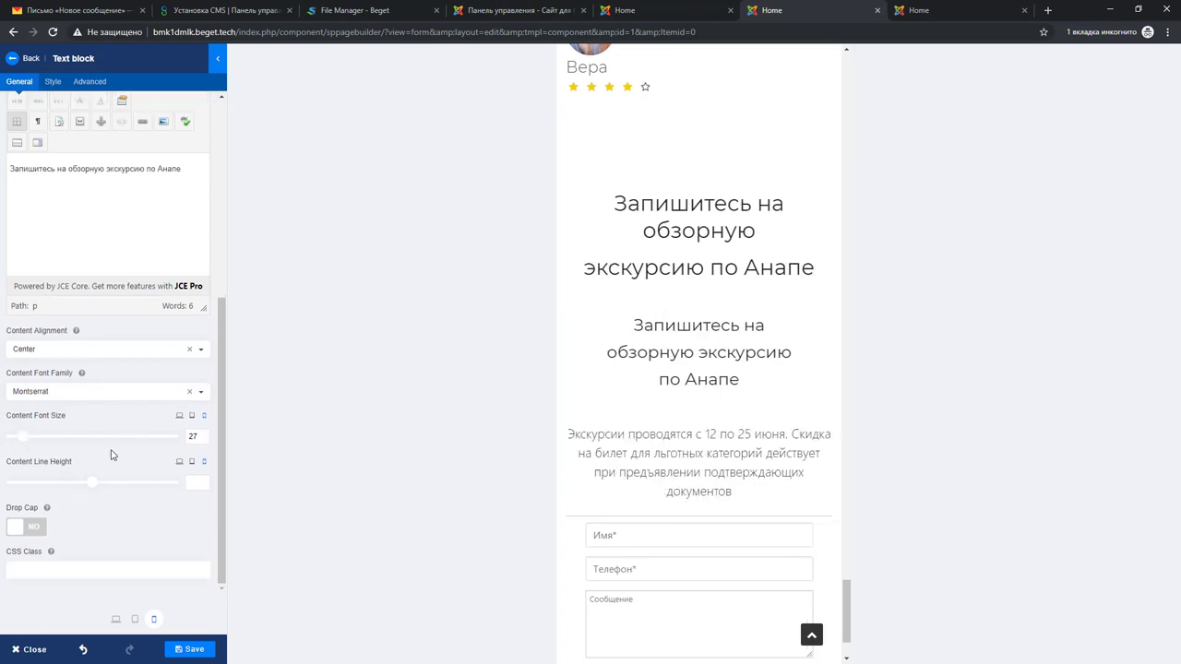
{"action": "left_click", "coordinate": [87, 484]}
{"action": "left_click_drag", "start_coordinate": [87, 489], "coordinate": [26, 485]}
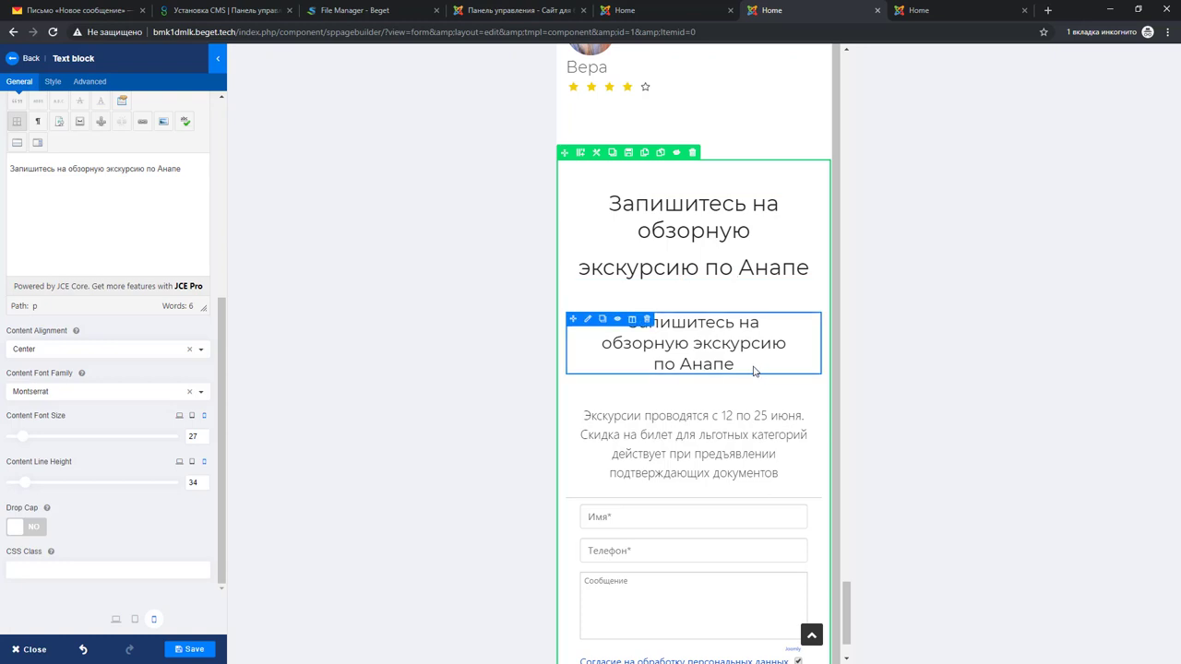
Review the sign-up section and the "Mobile" heading's visibility options, and set the heading's phone font size to 31
{"action": "scroll", "coordinate": [752, 372], "scroll_direction": "down", "scroll_amount": 1}
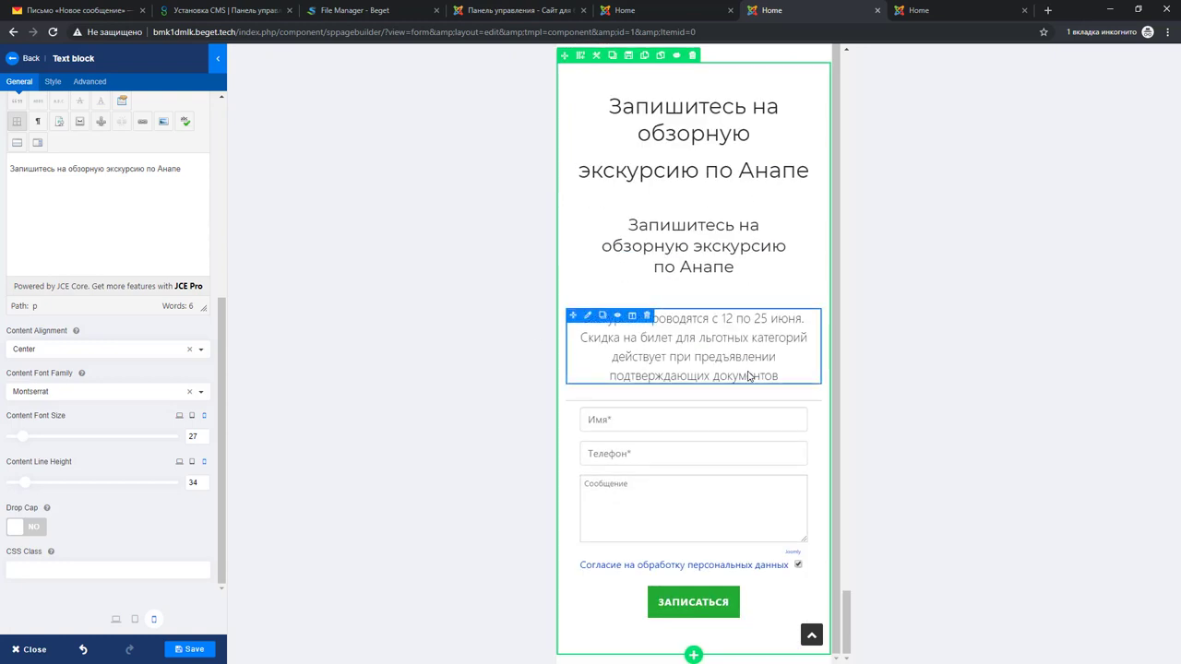
{"action": "scroll", "coordinate": [697, 347], "scroll_direction": "up", "scroll_amount": 1}
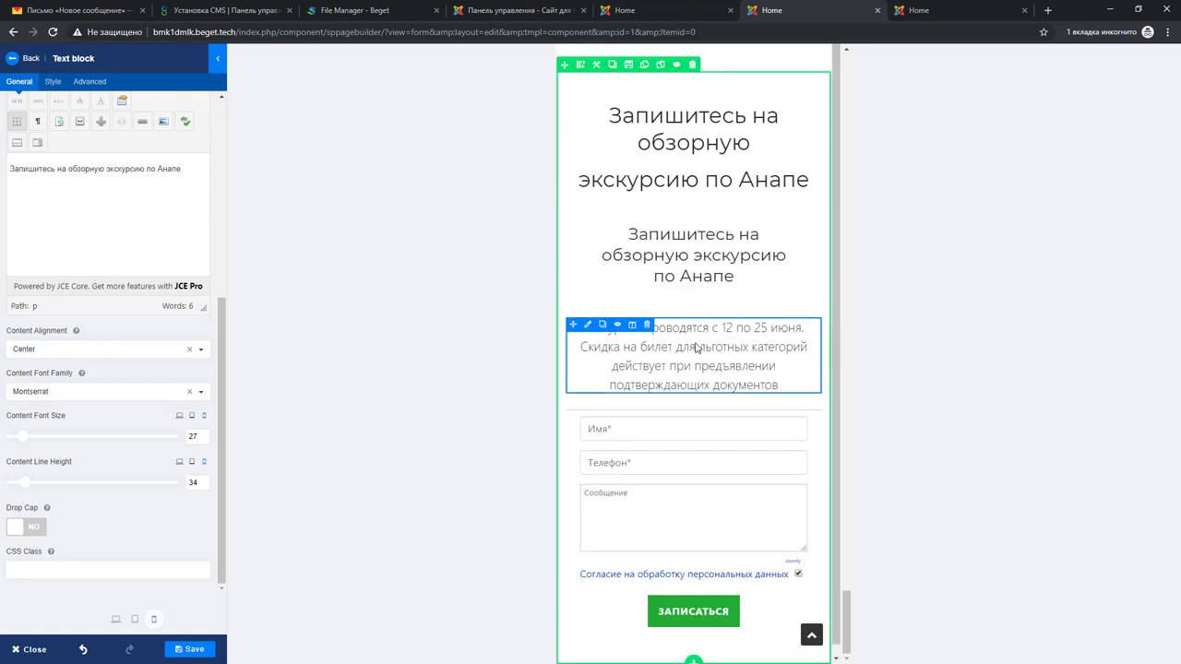
{"action": "scroll", "coordinate": [693, 343], "scroll_direction": "up", "scroll_amount": 1}
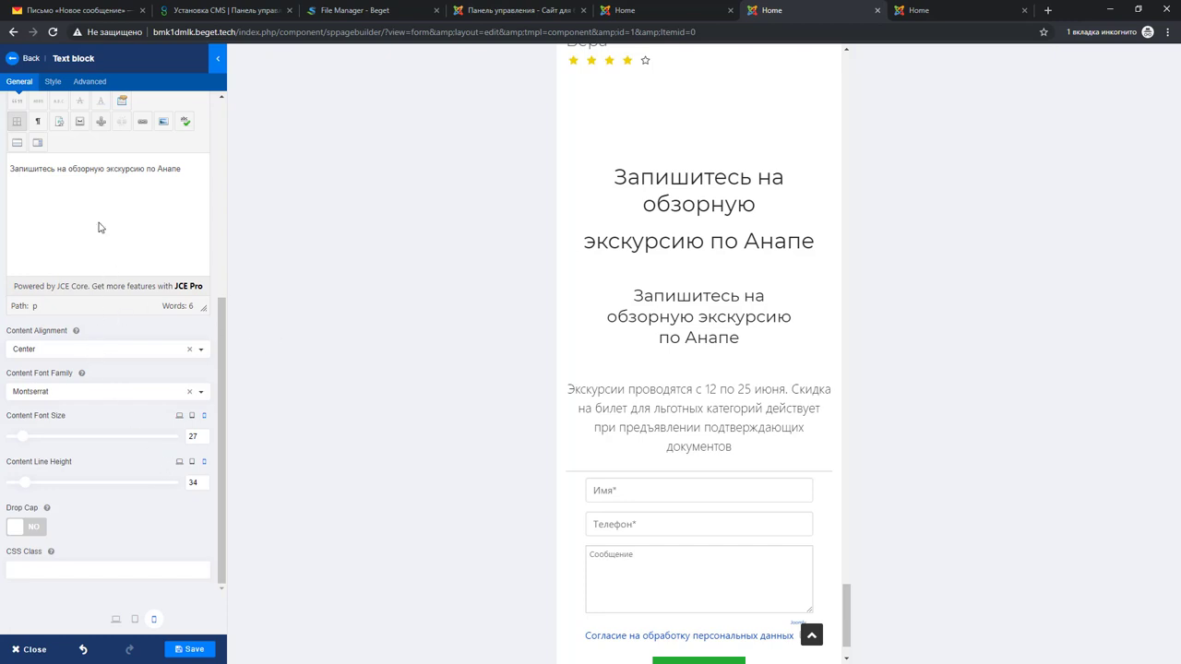
{"action": "left_click", "coordinate": [90, 85]}
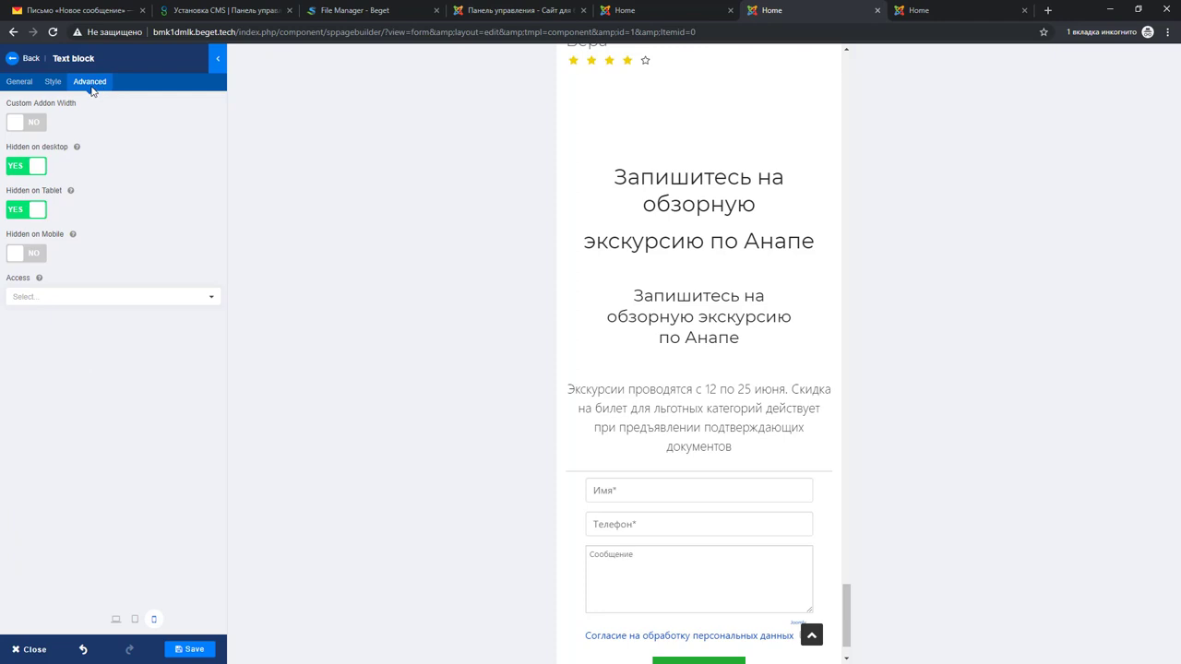
{"action": "left_click", "coordinate": [19, 81]}
{"action": "scroll", "coordinate": [115, 424], "scroll_direction": "down", "scroll_amount": 3}
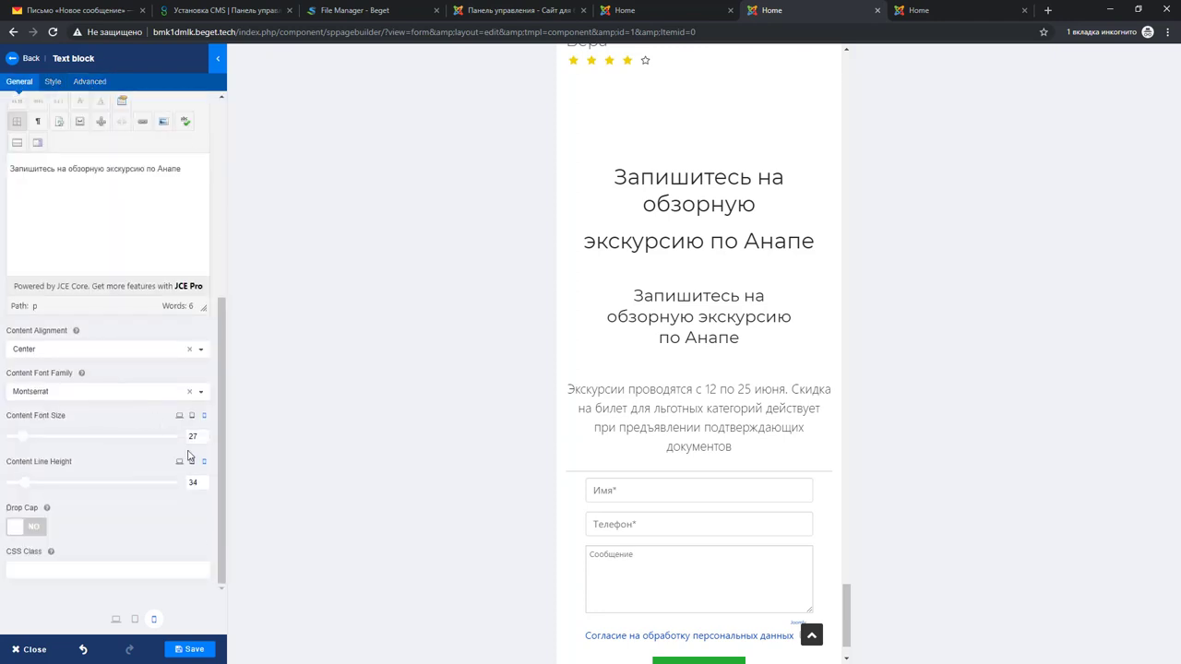
{"action": "left_click_drag", "start_coordinate": [23, 439], "coordinate": [25, 437]}
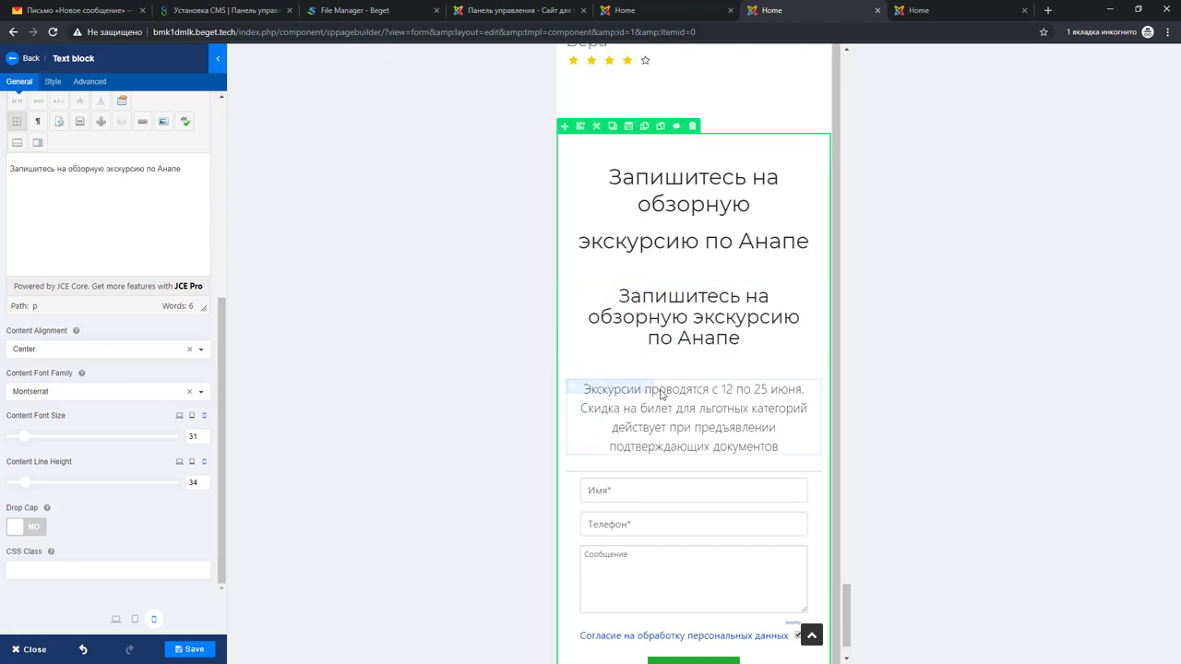
Set the phone font size of the excursion dates and discount text to 20 and save the page
{"action": "left_click", "coordinate": [589, 386]}
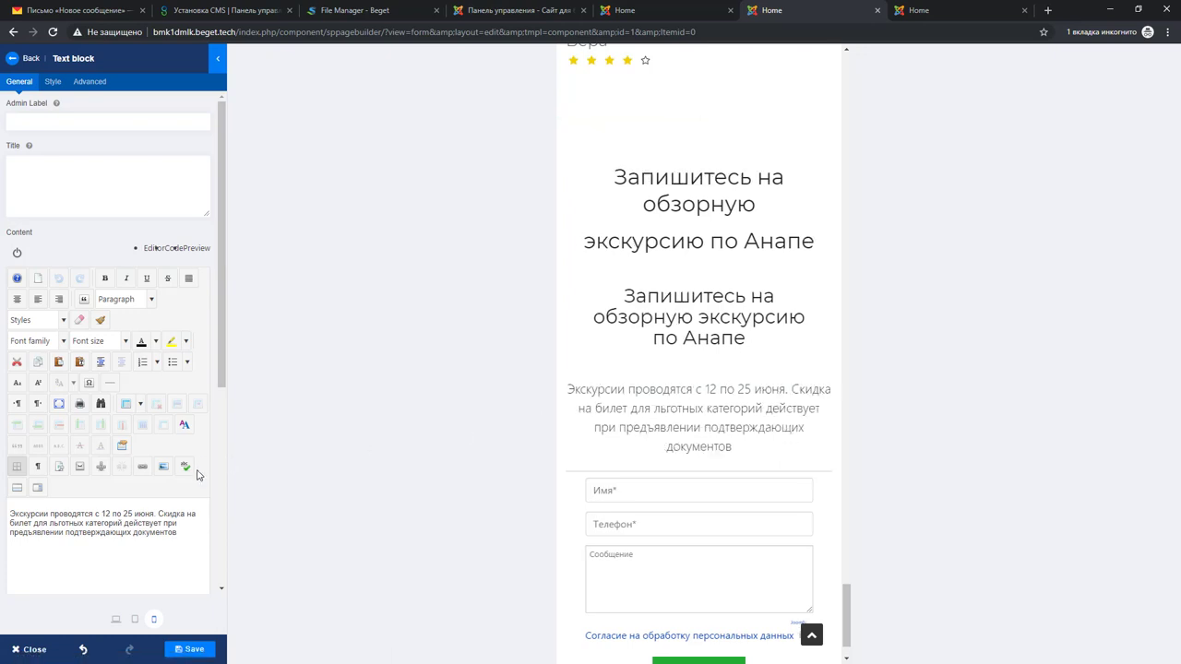
{"action": "scroll", "coordinate": [109, 428], "scroll_direction": "down", "scroll_amount": 2}
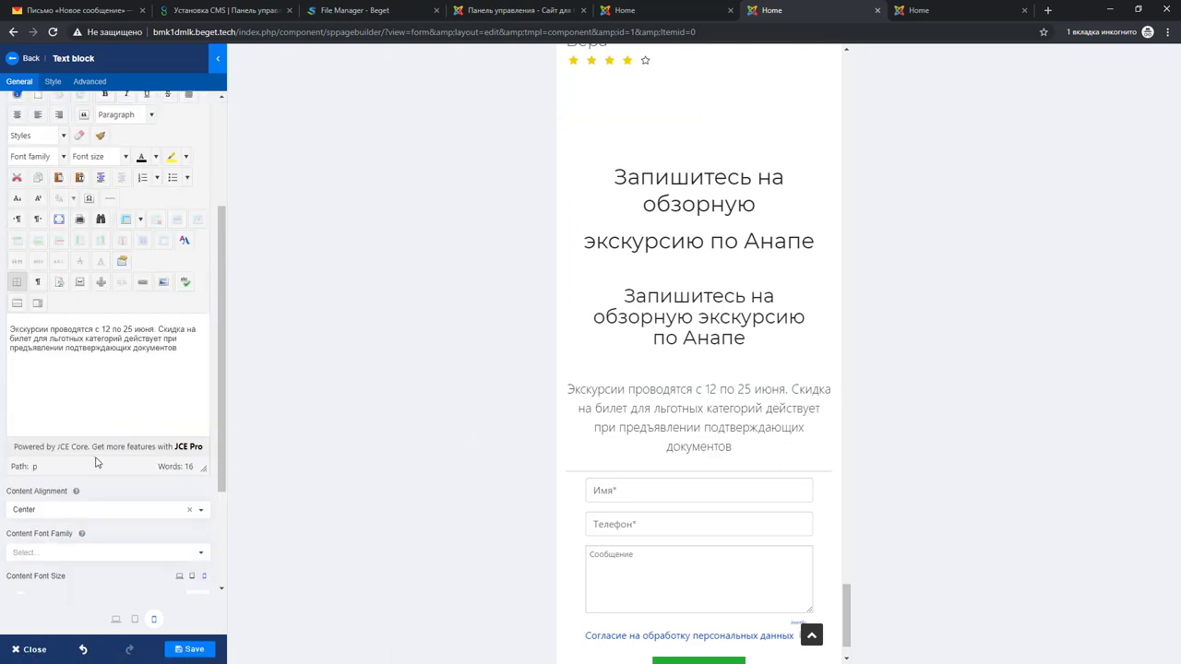
{"action": "scroll", "coordinate": [99, 463], "scroll_direction": "down", "scroll_amount": 1}
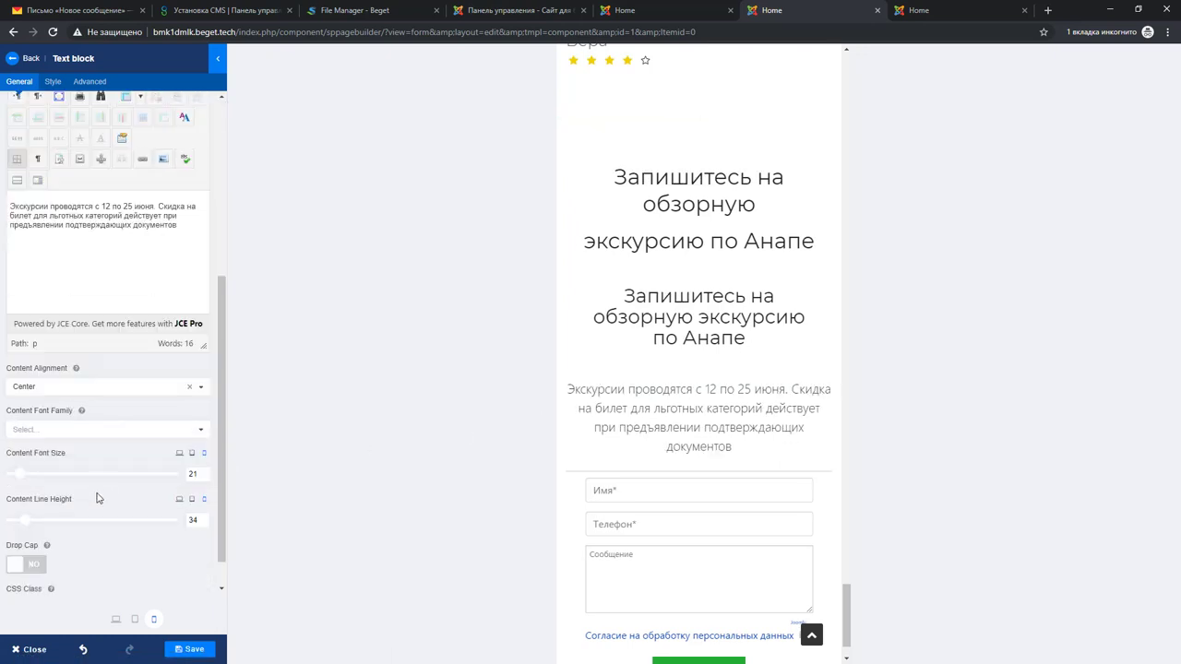
{"action": "left_click", "coordinate": [204, 478]}
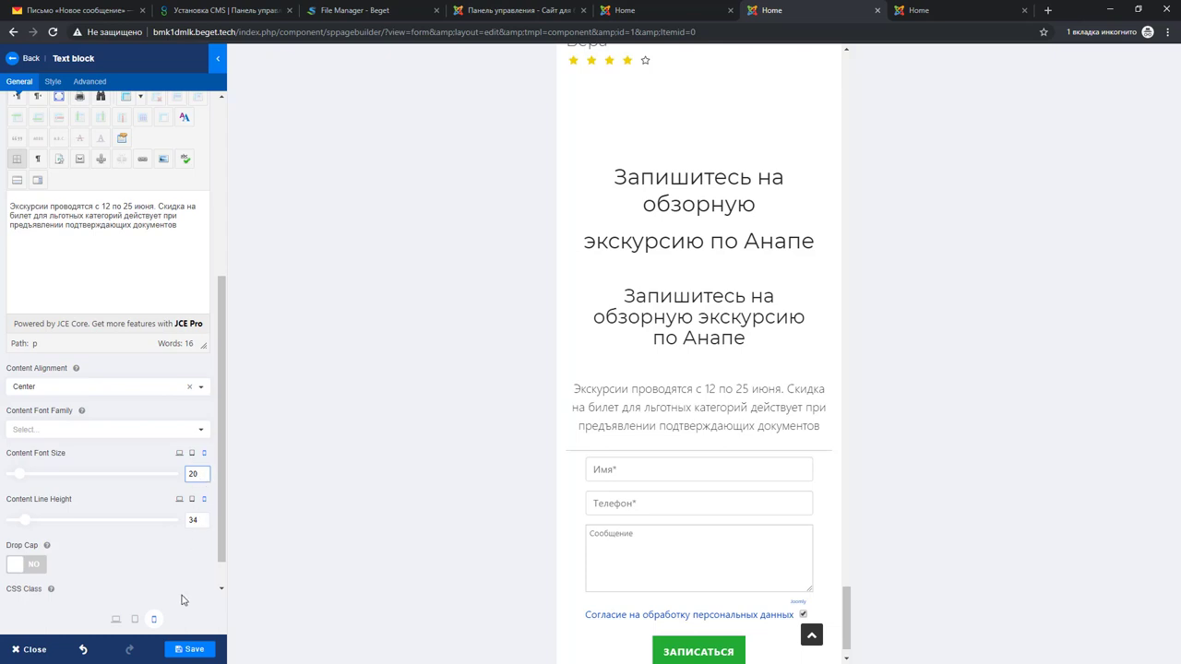
{"action": "left_click", "coordinate": [188, 653]}
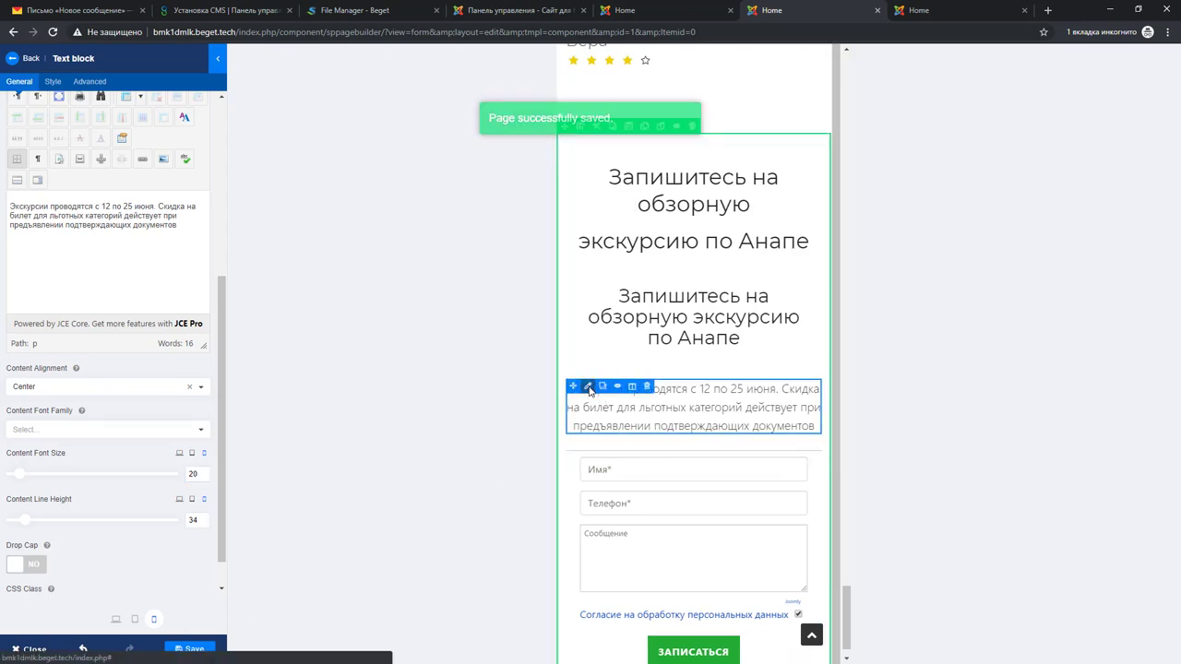
Try phone margins of 0px with a 40px bottom margin on the excursion dates text, and clear them again
{"action": "left_click", "coordinate": [56, 81]}
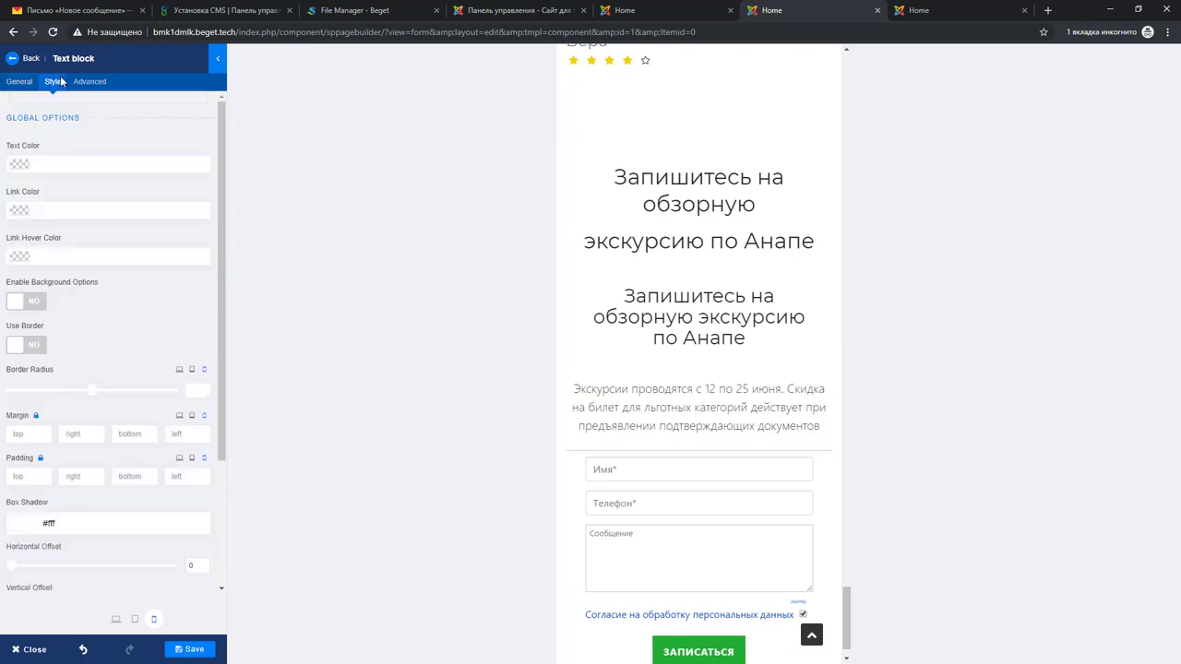
{"action": "left_click", "coordinate": [31, 430]}
{"action": "type", "text": "0px"}
{"action": "left_click", "coordinate": [36, 416]}
{"action": "left_click", "coordinate": [121, 435]}
{"action": "type", "text": "4"}
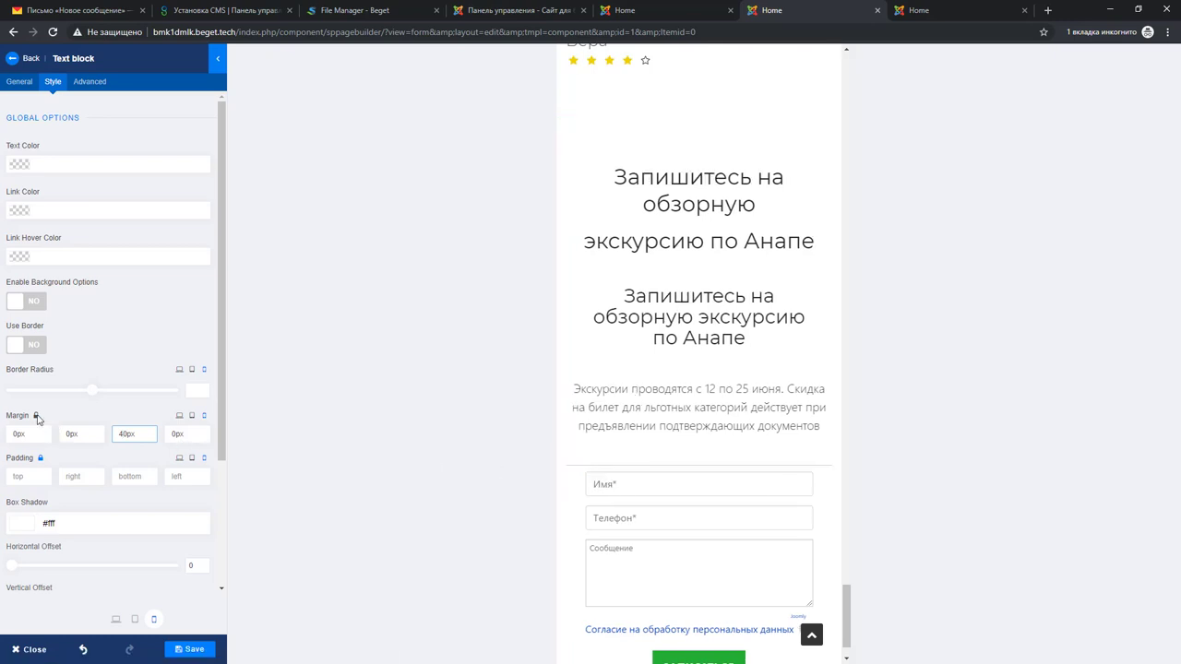
{"action": "left_click_drag", "start_coordinate": [39, 433], "coordinate": [3, 436]}
{"action": "key", "text": "BackSpace"}
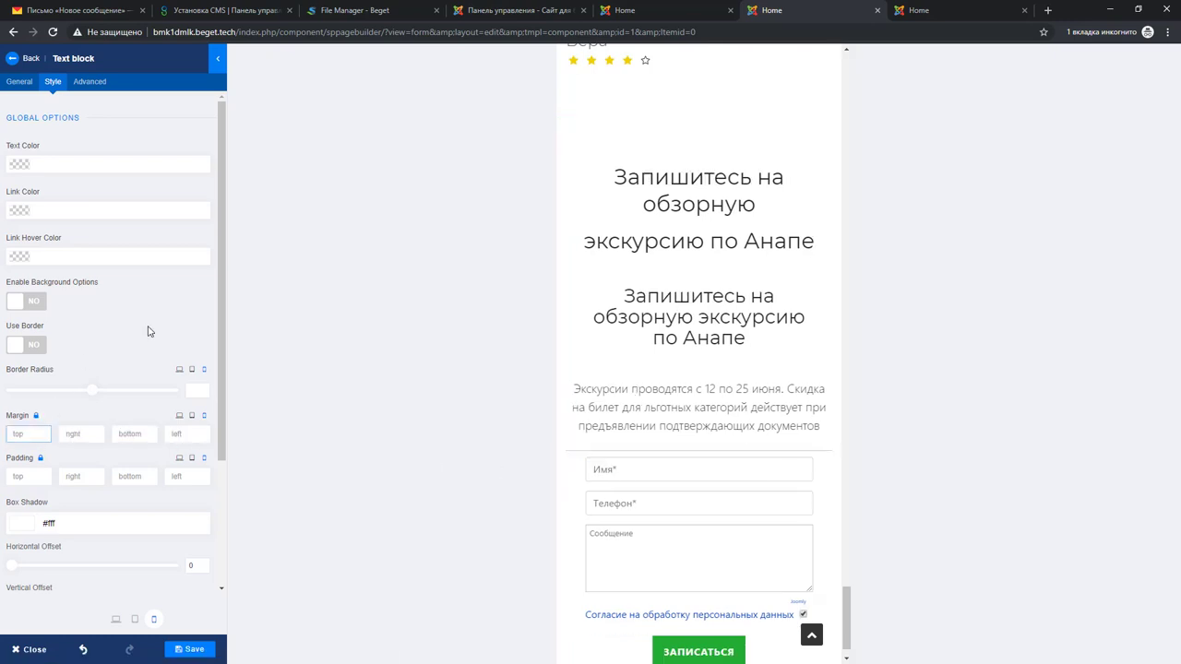
Set the top and bottom margins of the divider above the sign-up form to 40 for phone
{"action": "left_click", "coordinate": [587, 451]}
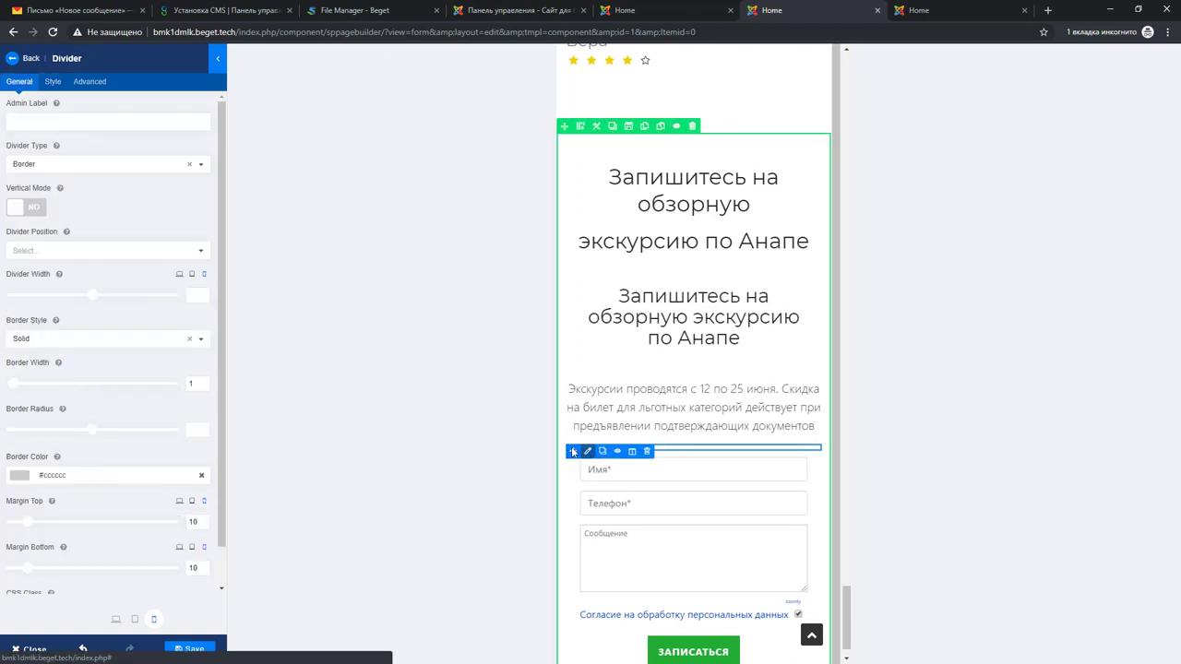
{"action": "scroll", "coordinate": [112, 368], "scroll_direction": "down", "scroll_amount": 1}
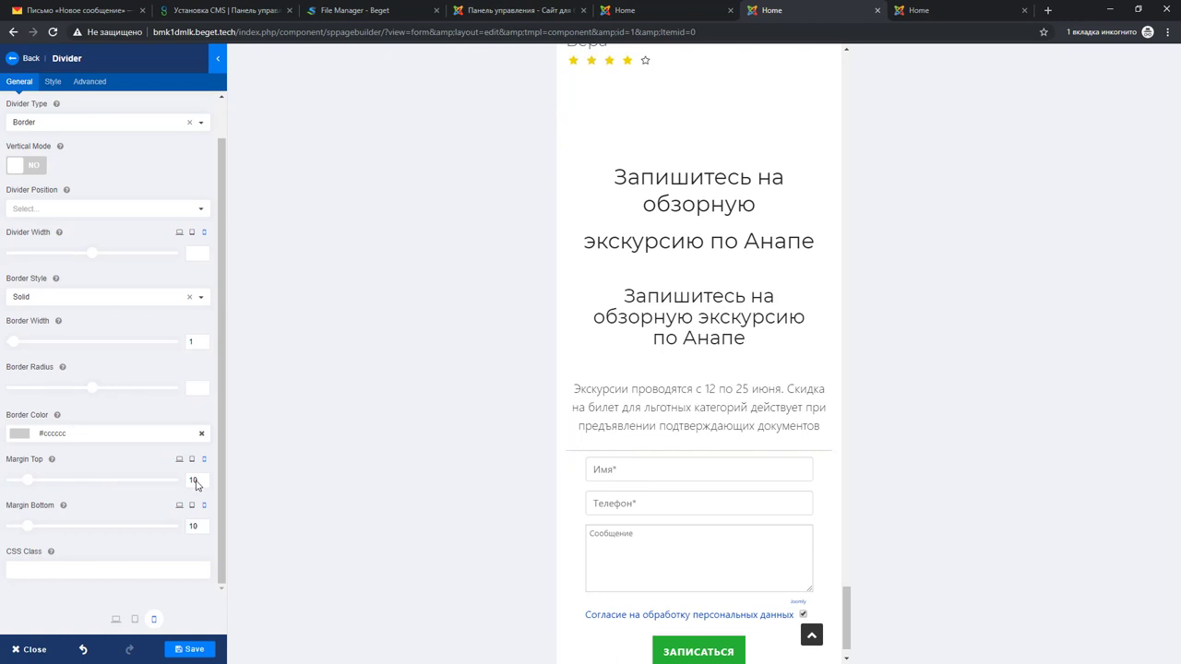
{"action": "left_click_drag", "start_coordinate": [196, 480], "coordinate": [186, 479]}
{"action": "type", "text": "40"}
{"action": "double_click", "coordinate": [194, 527]}
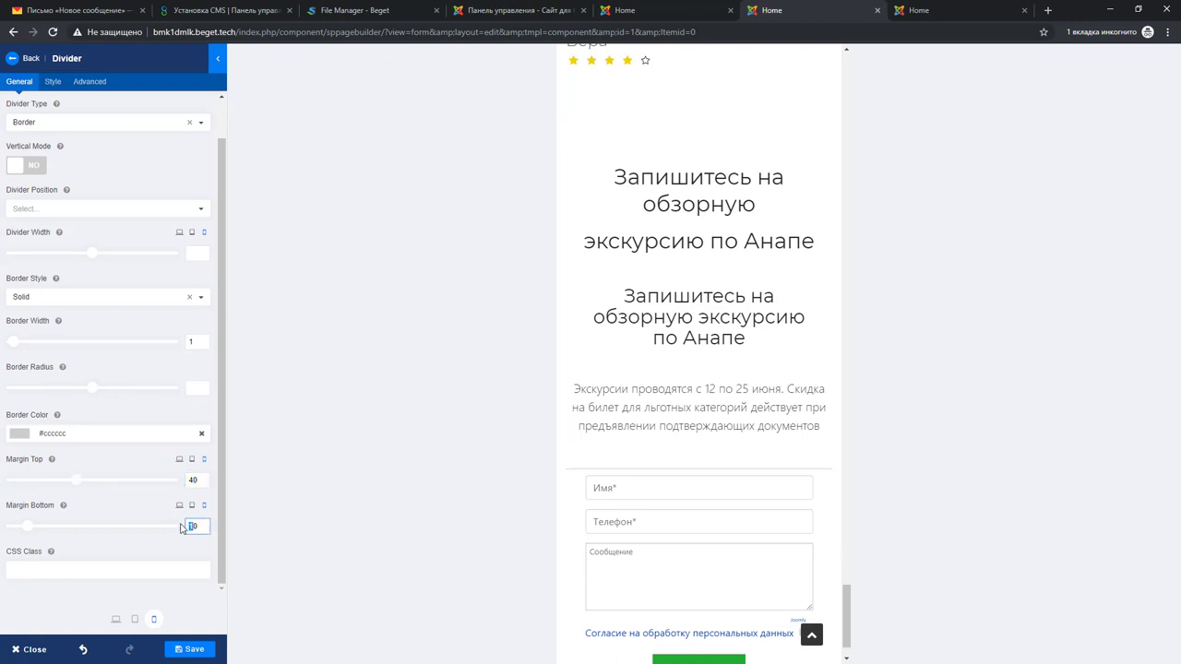
{"action": "type", "text": "40"}
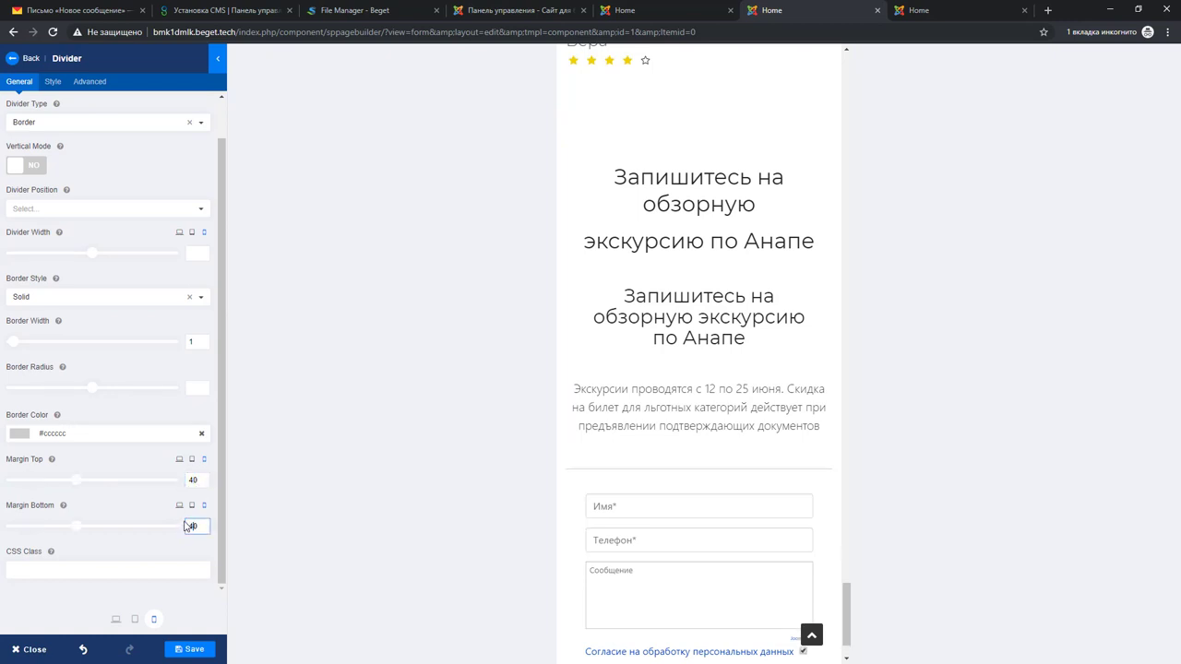
Try tablet top and bottom margins of 40 on the divider above the form, and settle on 60 for both
{"action": "left_click", "coordinate": [192, 459]}
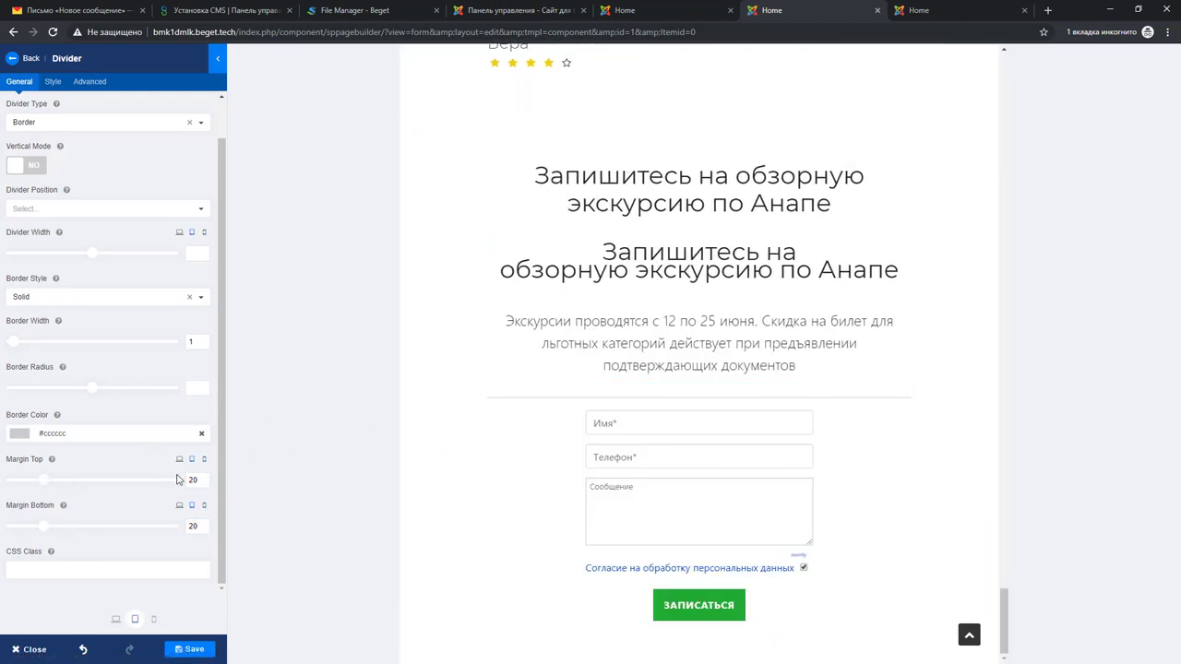
{"action": "double_click", "coordinate": [193, 480]}
{"action": "type", "text": "40"}
{"action": "double_click", "coordinate": [190, 526]}
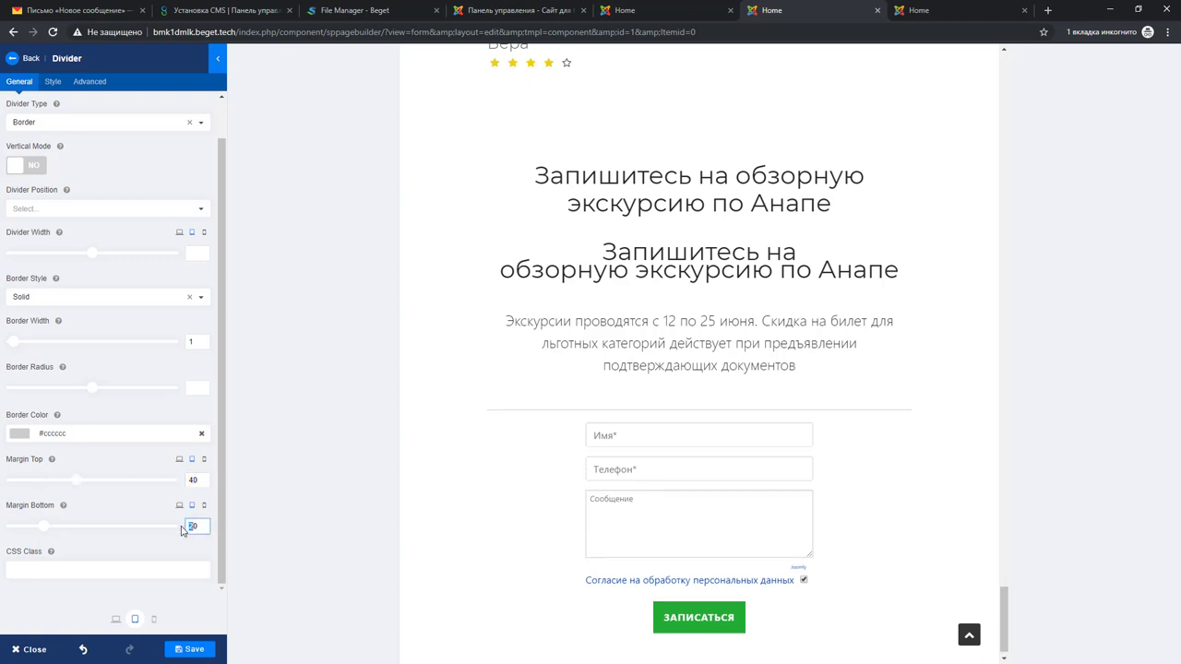
{"action": "type", "text": "40"}
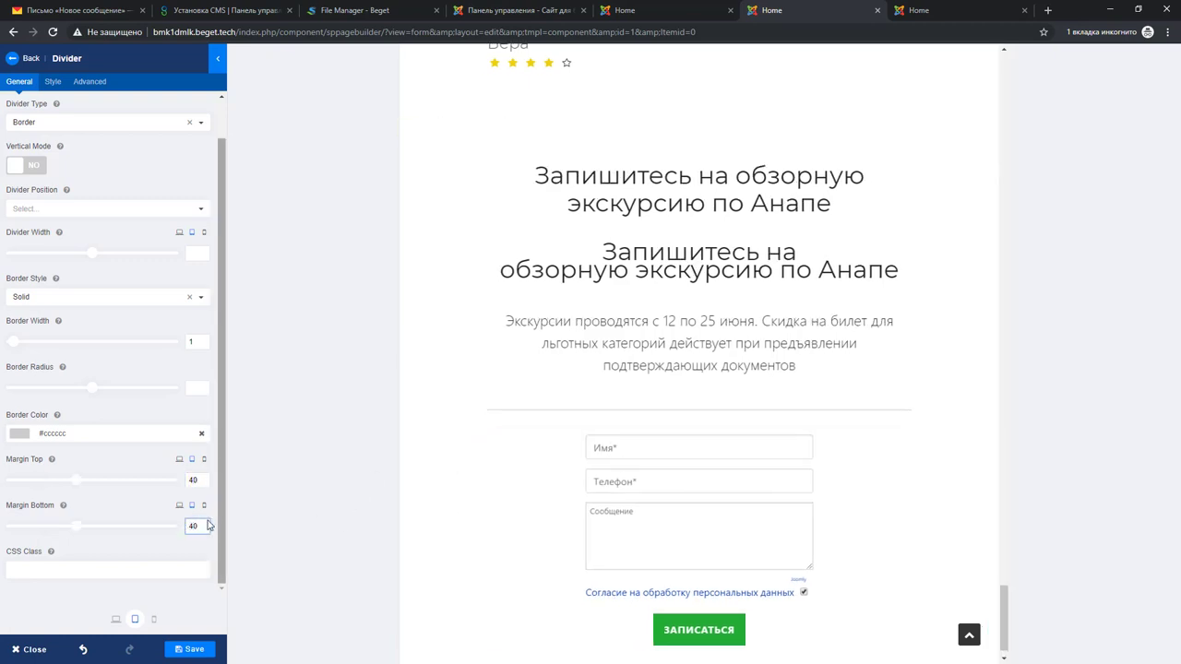
{"action": "left_click_drag", "start_coordinate": [194, 530], "coordinate": [184, 528]}
{"action": "type", "text": "60"}
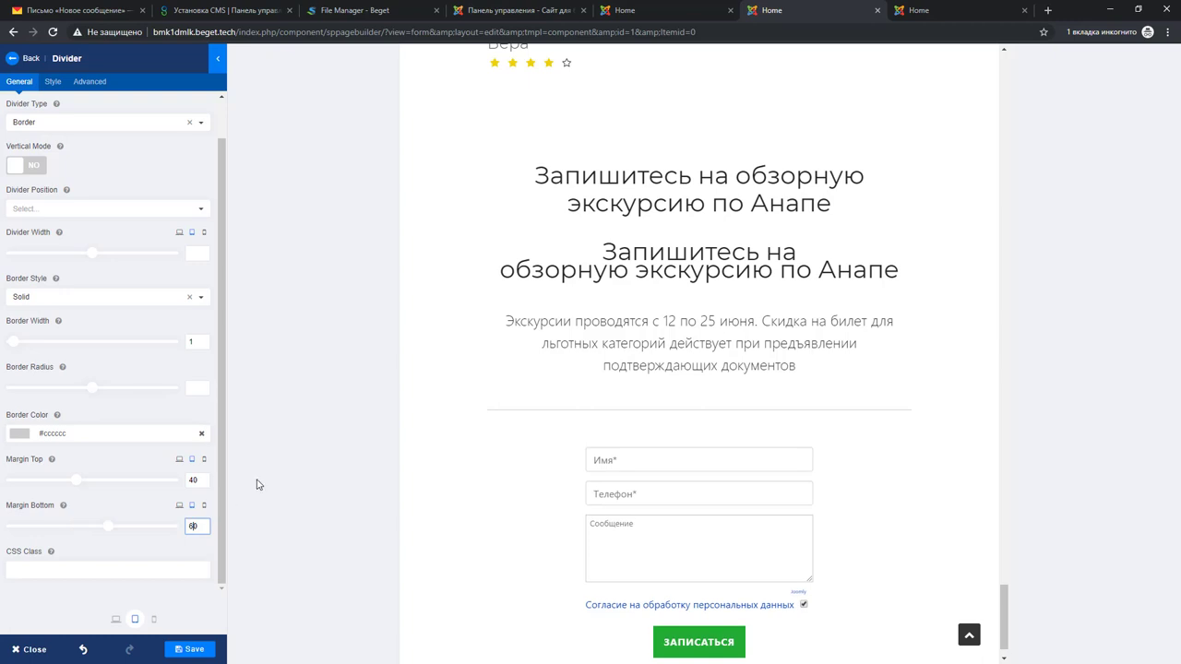
{"action": "left_click_drag", "start_coordinate": [194, 484], "coordinate": [178, 481]}
{"action": "type", "text": "60"}
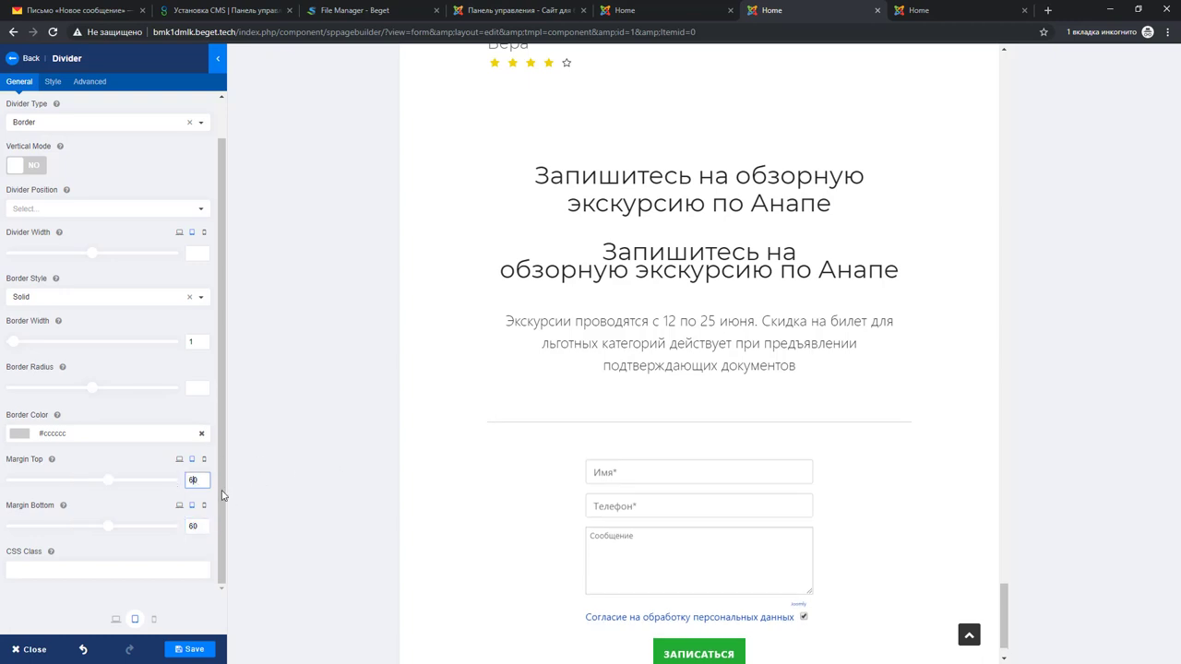
Check the sign-up section in the tablet view and open the settings of the lower and upper headings to compare them
{"action": "scroll", "coordinate": [724, 502], "scroll_direction": "down", "scroll_amount": 1}
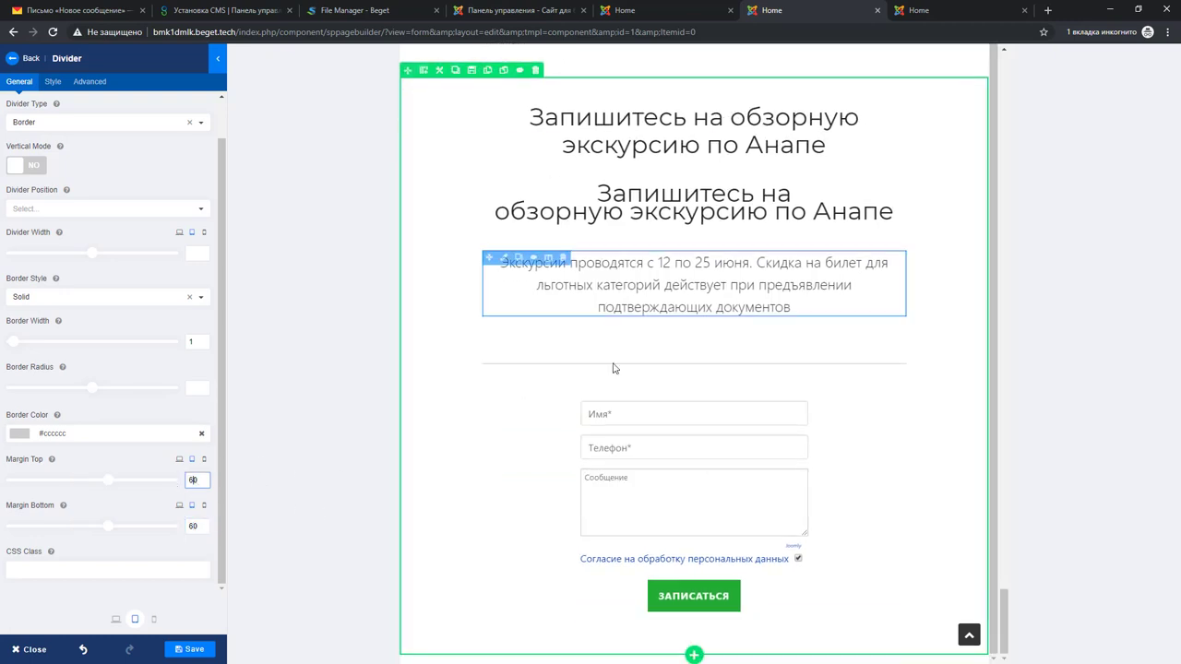
{"action": "scroll", "coordinate": [655, 369], "scroll_direction": "up", "scroll_amount": 2}
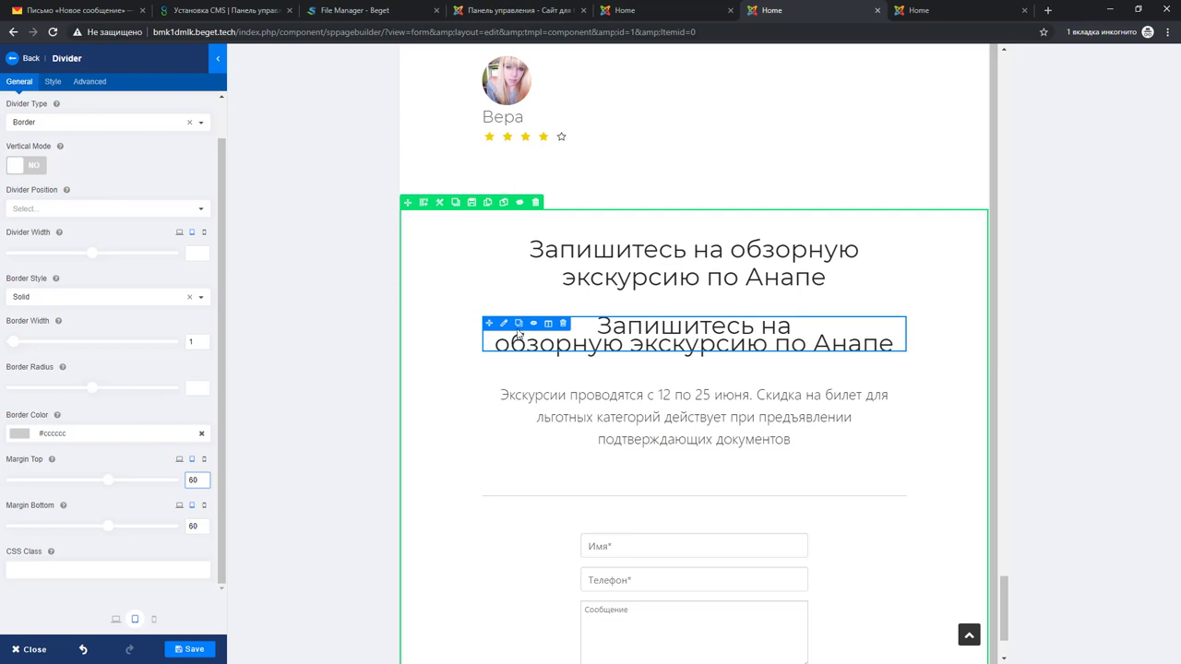
{"action": "left_click", "coordinate": [504, 323]}
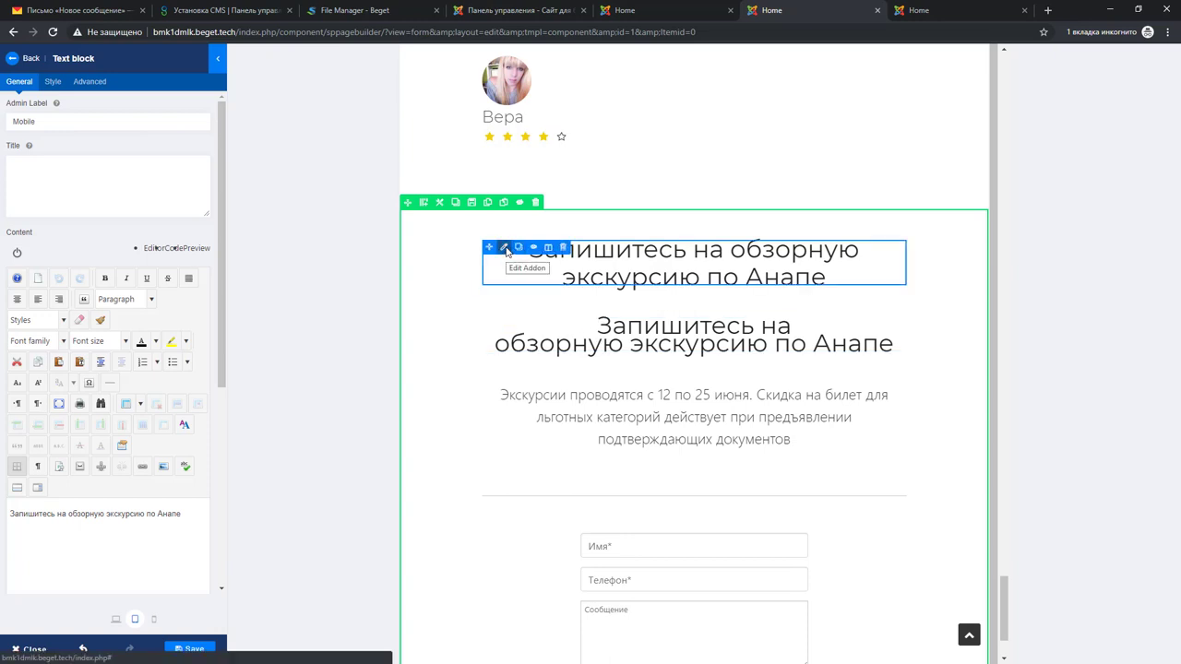
{"action": "left_click", "coordinate": [506, 249]}
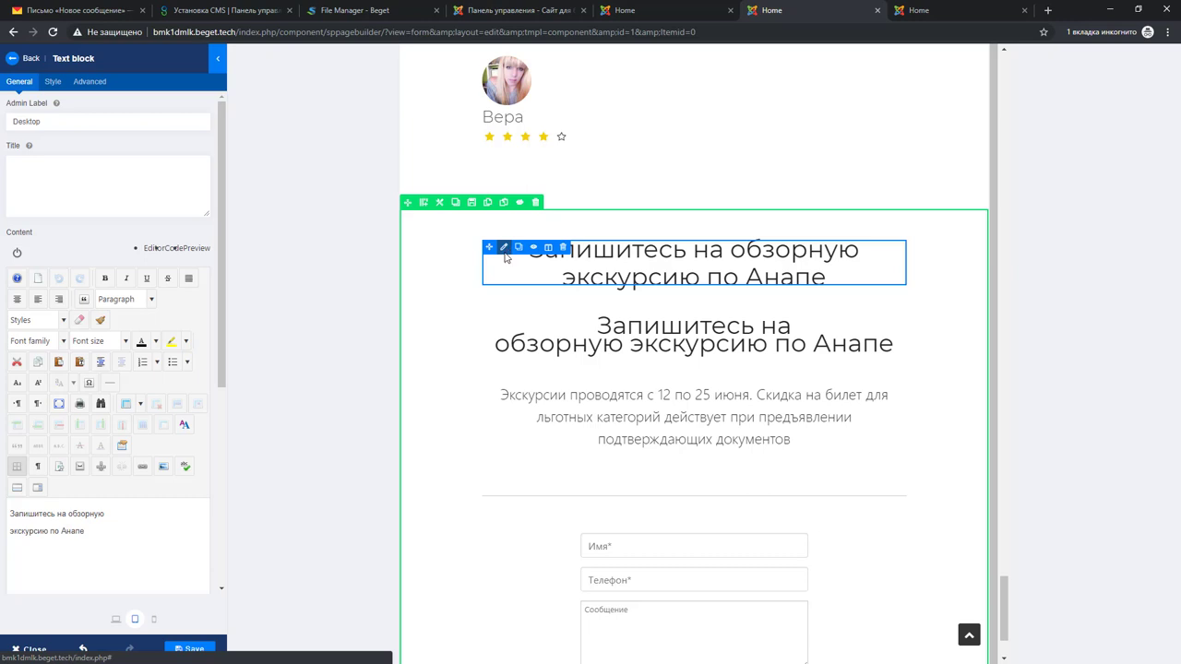
Set the upper sign-up heading's tablet margins to 0px with a 70px bottom margin, save the page and check the phone view
{"action": "left_click", "coordinate": [54, 85]}
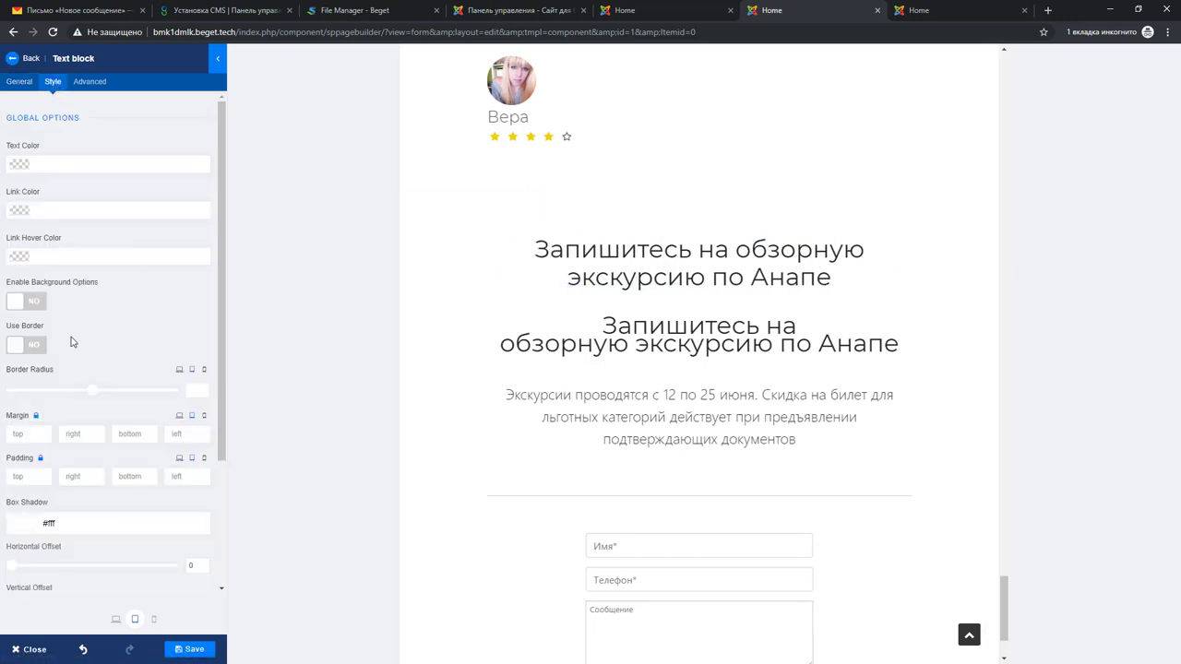
{"action": "left_click", "coordinate": [35, 436]}
{"action": "type", "text": "0px"}
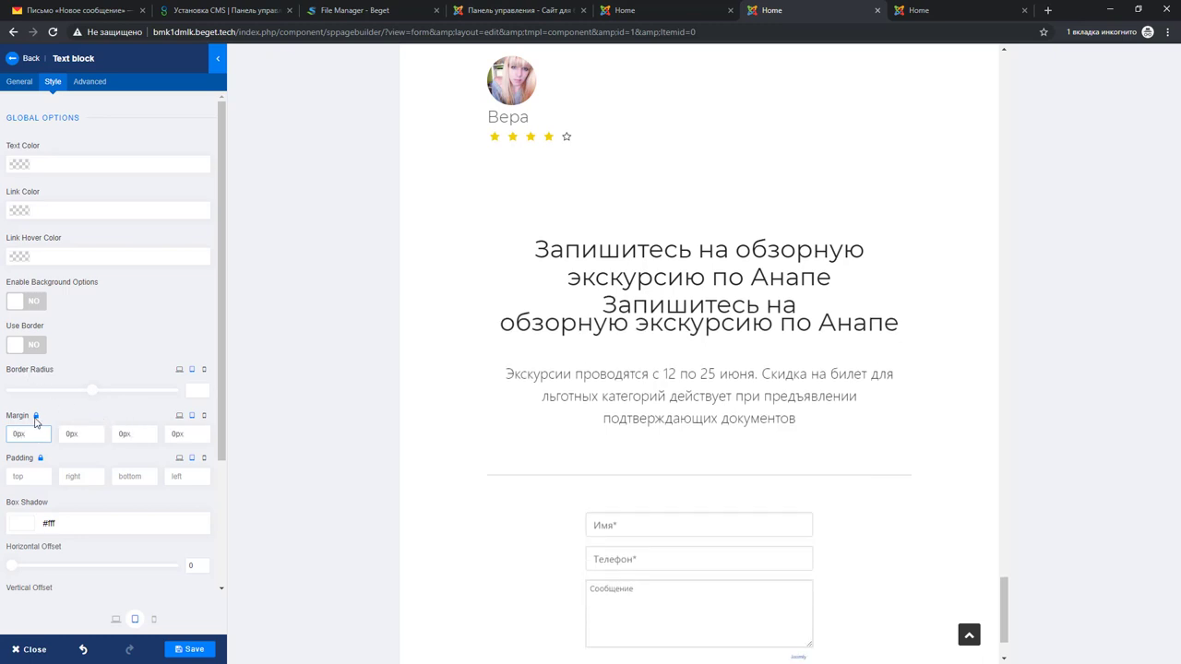
{"action": "left_click", "coordinate": [36, 417]}
{"action": "left_click", "coordinate": [123, 439]}
{"action": "type", "text": "7"}
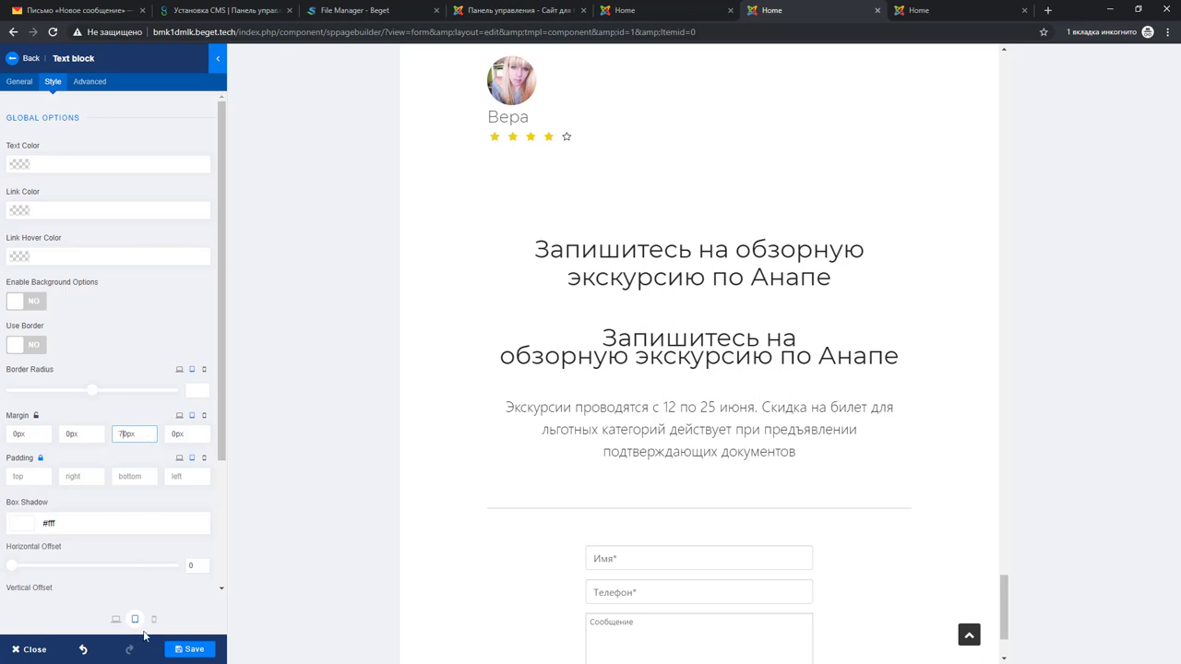
{"action": "left_click", "coordinate": [204, 417]}
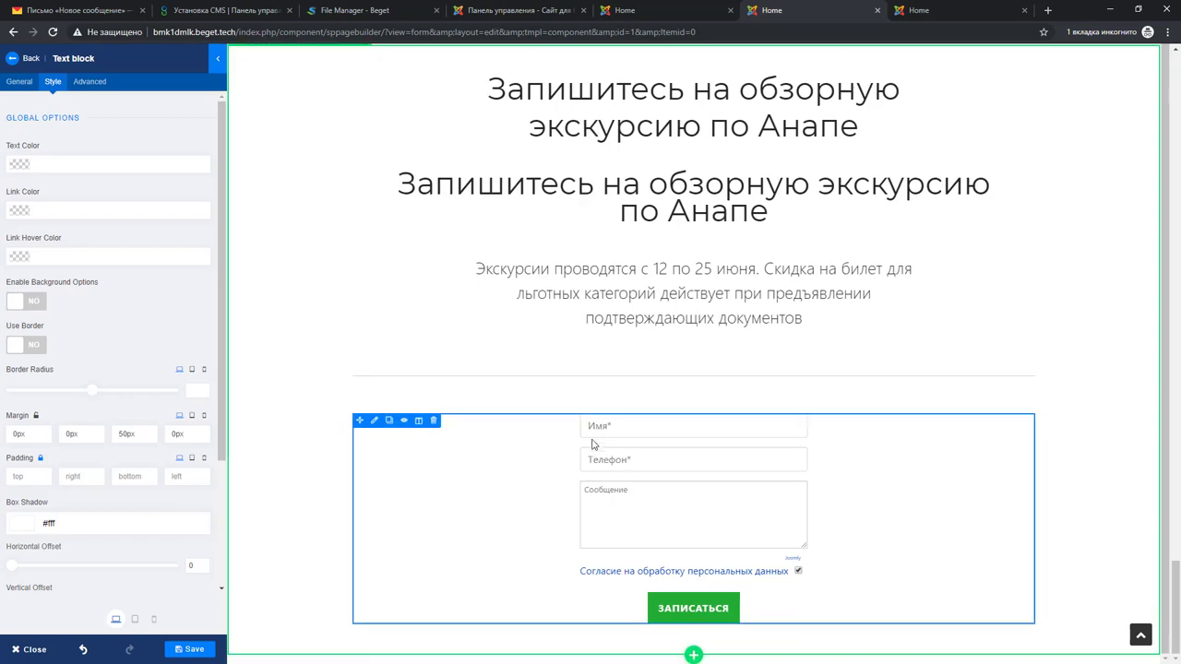
{"action": "left_click", "coordinate": [189, 652]}
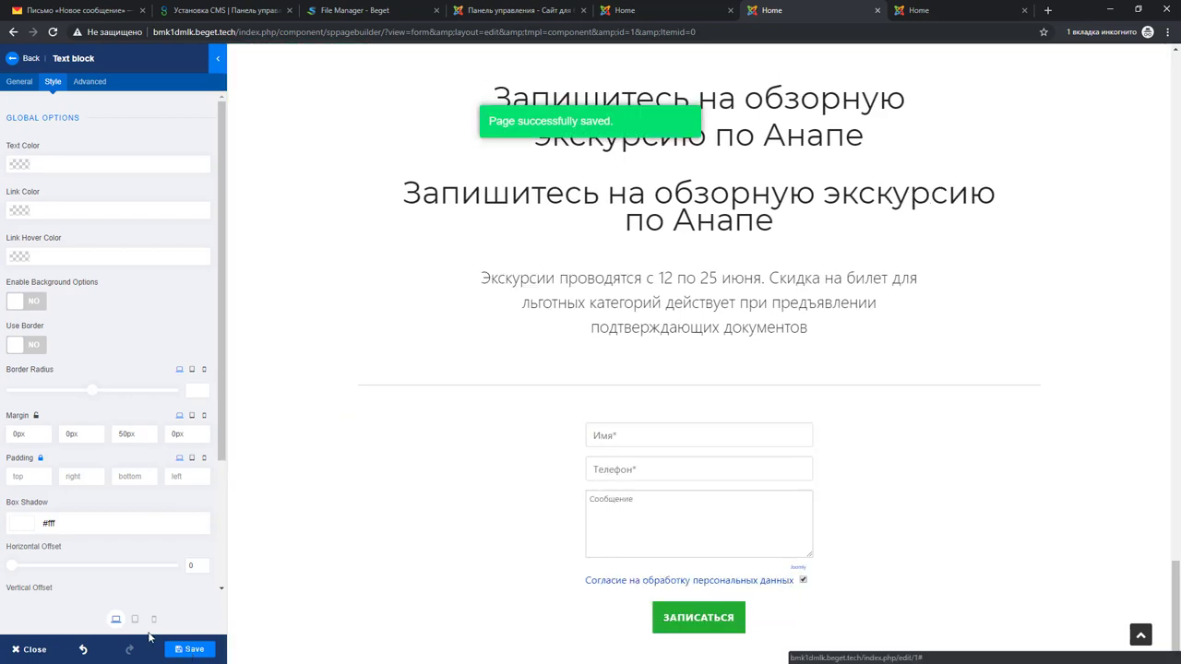
{"action": "left_click", "coordinate": [153, 619]}
{"action": "scroll", "coordinate": [735, 493], "scroll_direction": "down", "scroll_amount": 15}
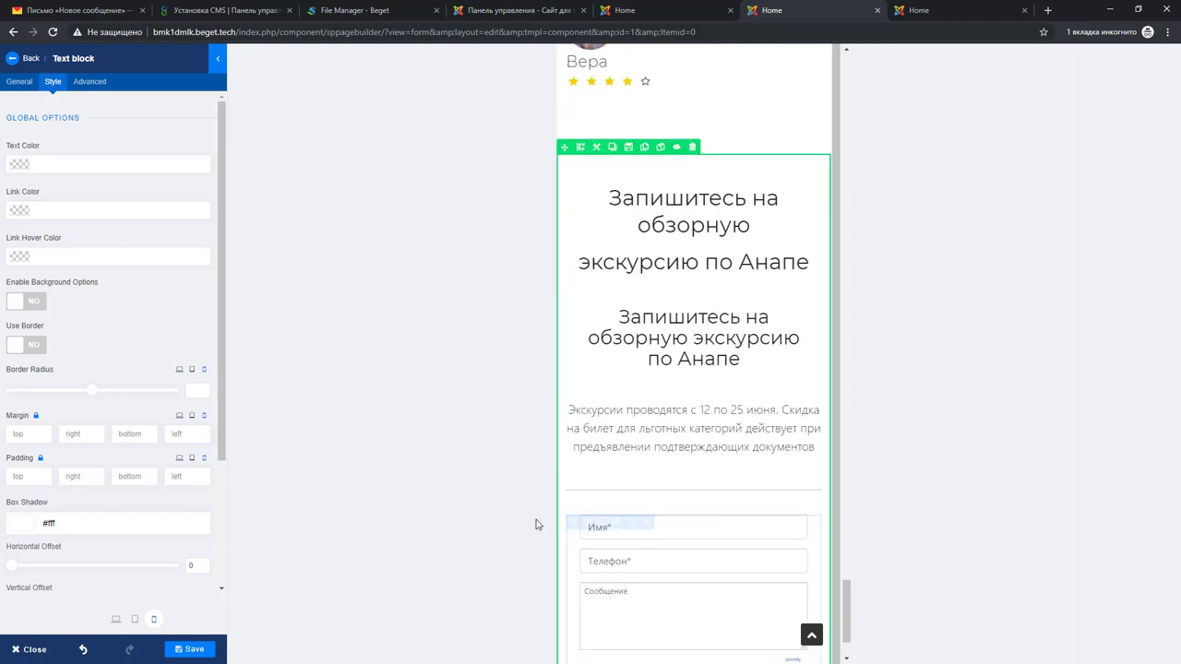
Reload the published page and examine the reviews and sign-up section at a tablet width of about 781 px
{"action": "left_click", "coordinate": [662, 13]}
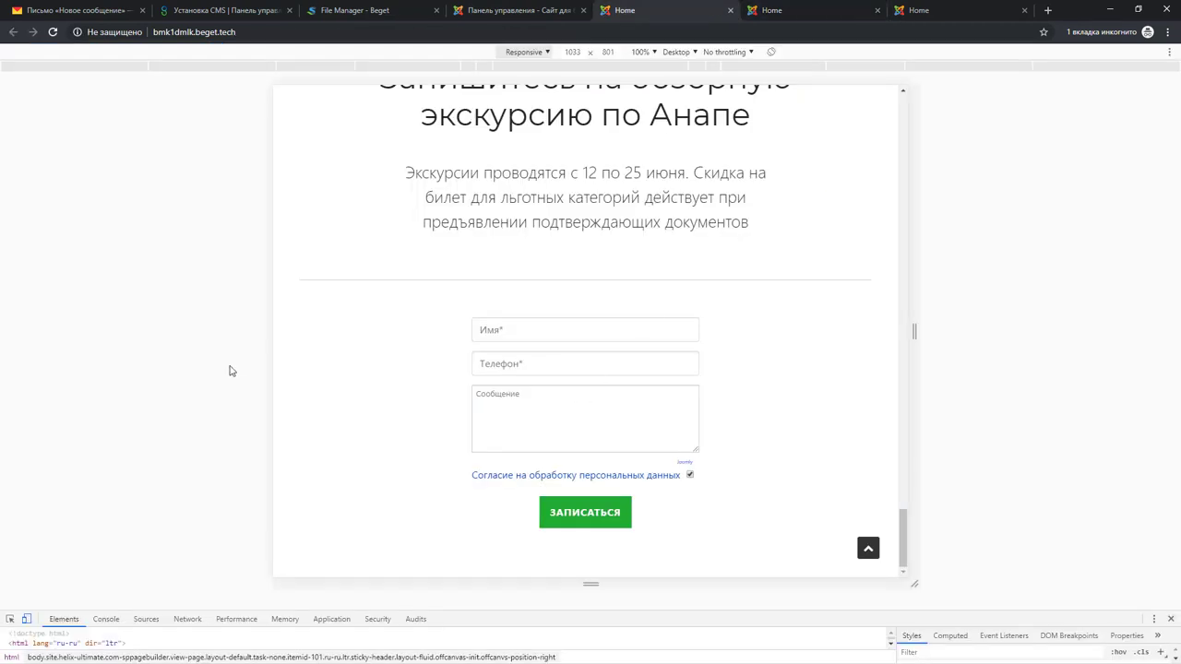
{"action": "left_click", "coordinate": [53, 32]}
{"action": "scroll", "coordinate": [782, 332], "scroll_direction": "up", "scroll_amount": 3}
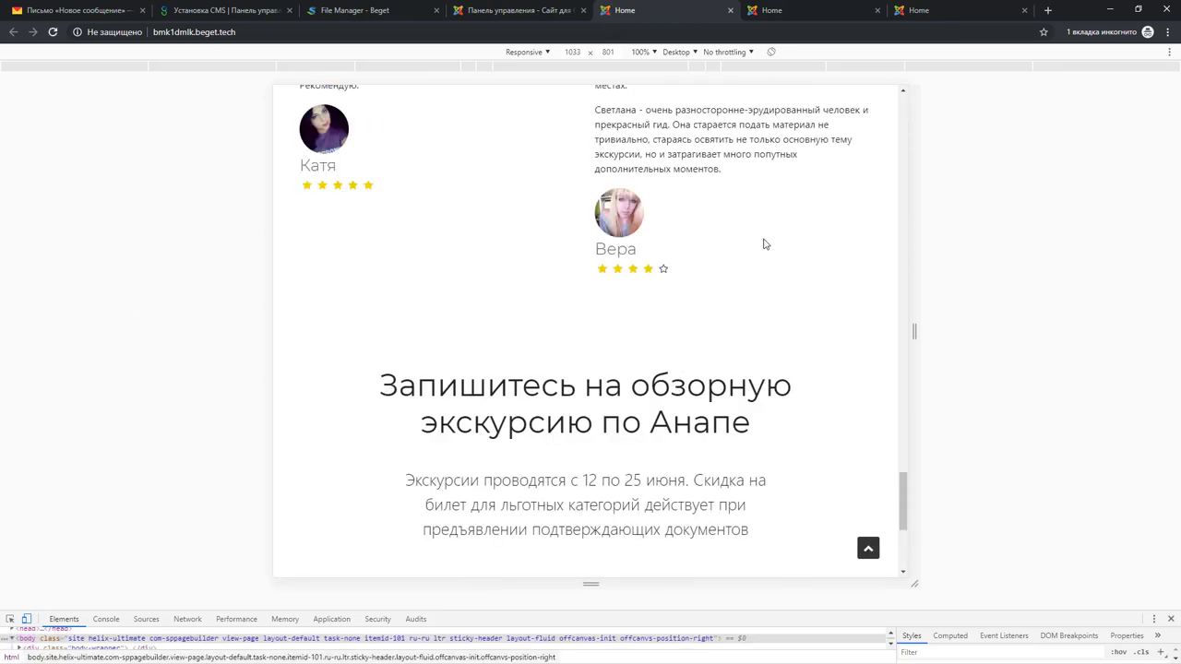
{"action": "left_click_drag", "start_coordinate": [913, 330], "coordinate": [837, 331]}
{"action": "scroll", "coordinate": [756, 390], "scroll_direction": "down", "scroll_amount": 15}
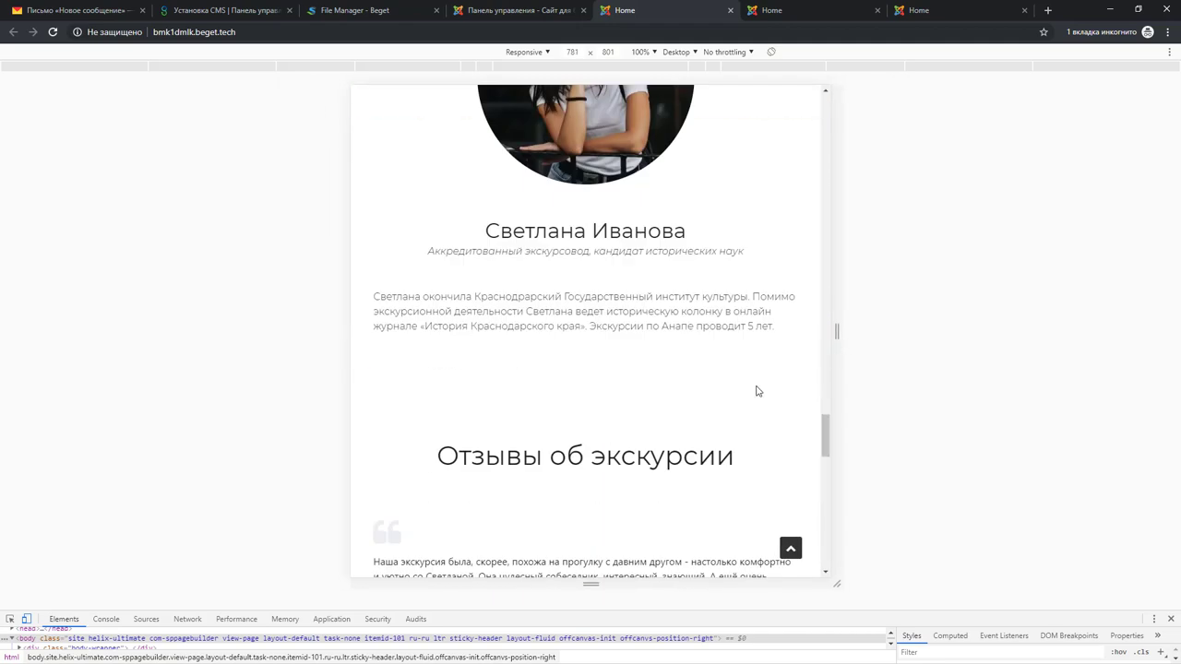
{"action": "scroll", "coordinate": [752, 386], "scroll_direction": "down", "scroll_amount": 4}
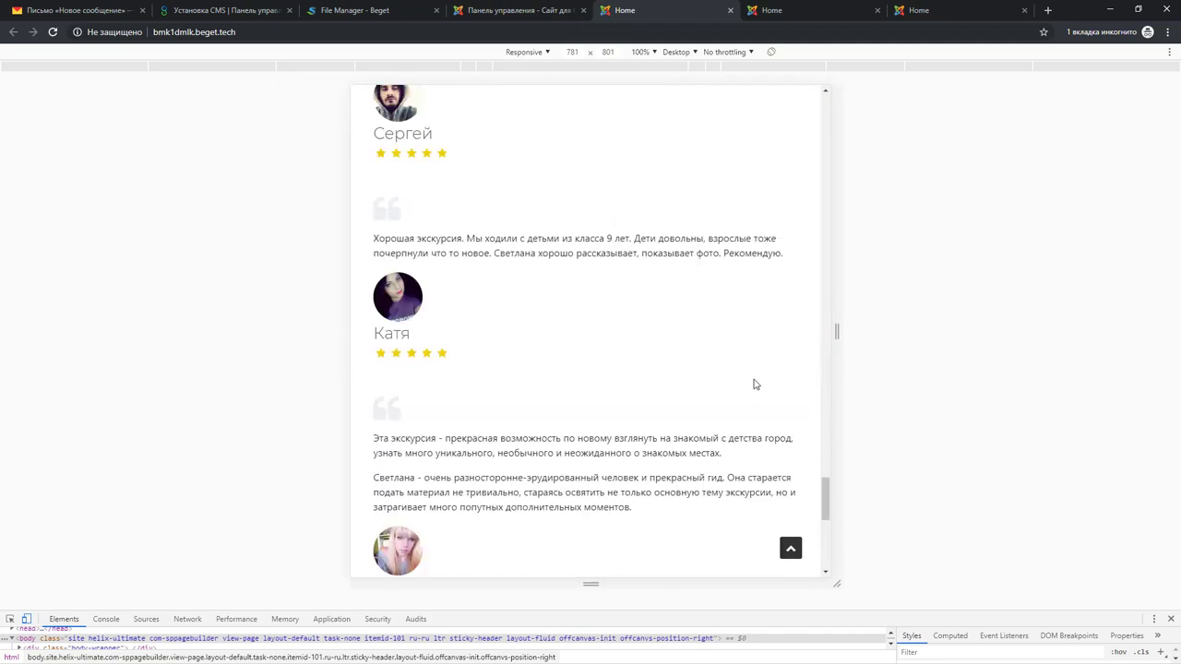
{"action": "scroll", "coordinate": [756, 380], "scroll_direction": "up", "scroll_amount": 8}
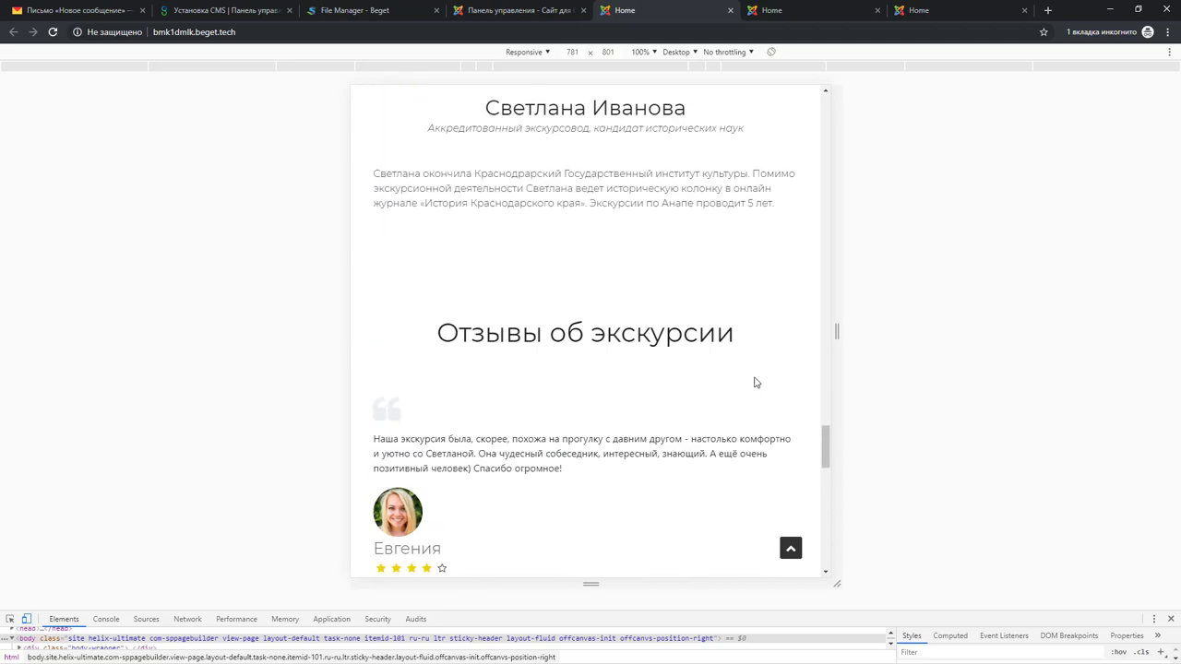
{"action": "scroll", "coordinate": [754, 382], "scroll_direction": "down", "scroll_amount": 12}
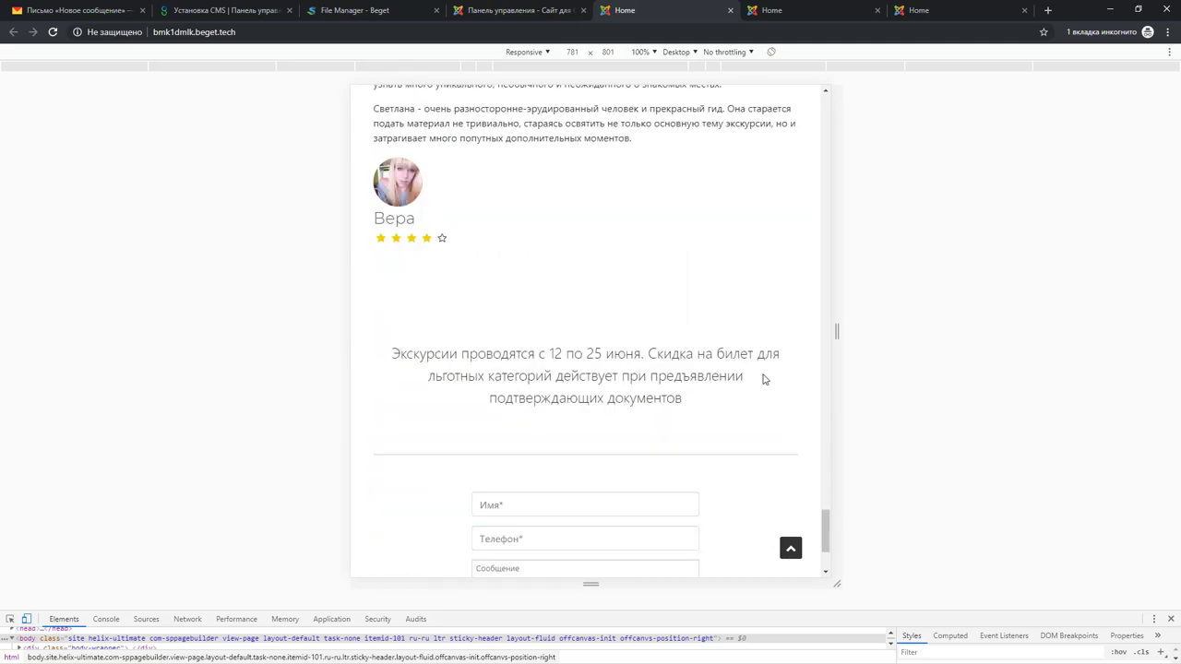
{"action": "scroll", "coordinate": [766, 351], "scroll_direction": "down", "scroll_amount": 2}
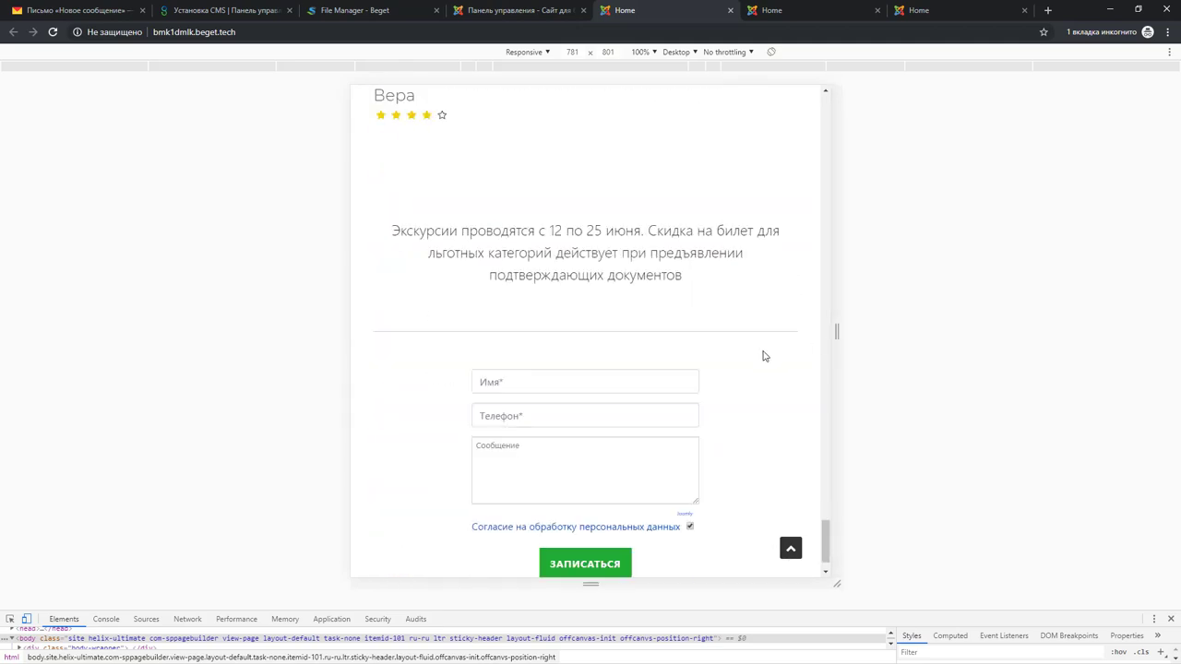
{"action": "scroll", "coordinate": [701, 360], "scroll_direction": "up", "scroll_amount": 2}
{"action": "scroll", "coordinate": [554, 327], "scroll_direction": "up", "scroll_amount": 1}
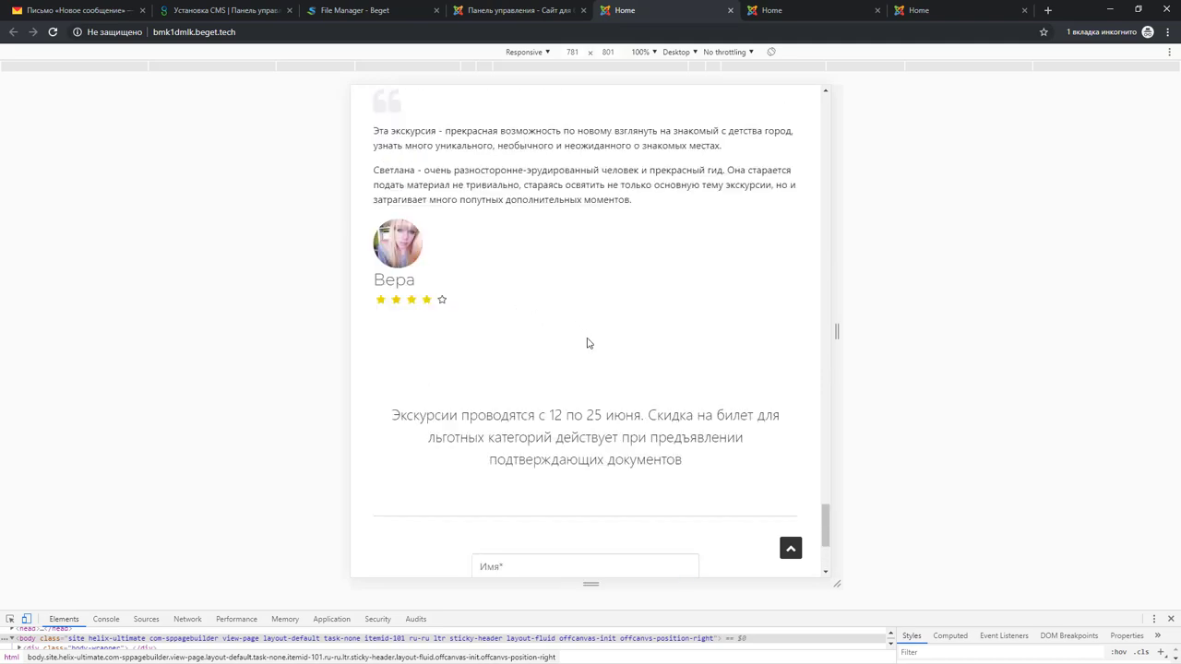
{"action": "scroll", "coordinate": [530, 339], "scroll_direction": "down", "scroll_amount": 3}
{"action": "scroll", "coordinate": [549, 337], "scroll_direction": "up", "scroll_amount": 4}
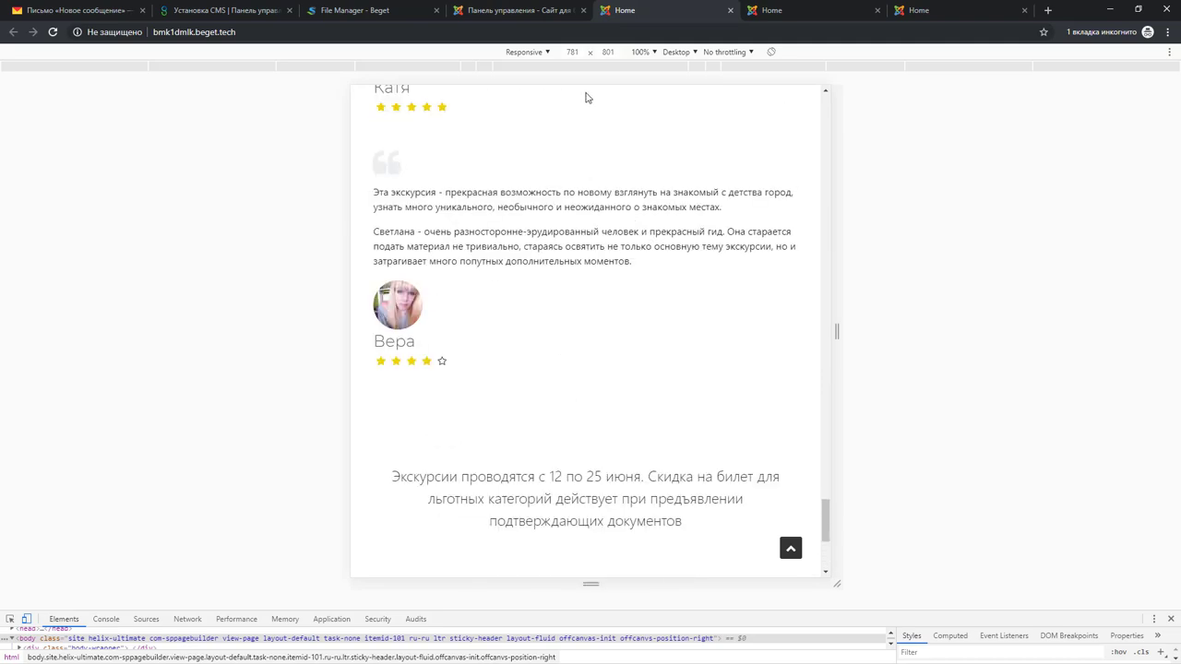
Narrow the published page preview to about 741 px and check which sign-up heading is shown
{"action": "left_click_drag", "start_coordinate": [838, 332], "coordinate": [824, 332]}
{"action": "scroll", "coordinate": [708, 378], "scroll_direction": "down", "scroll_amount": 3}
{"action": "scroll", "coordinate": [707, 374], "scroll_direction": "up", "scroll_amount": 3}
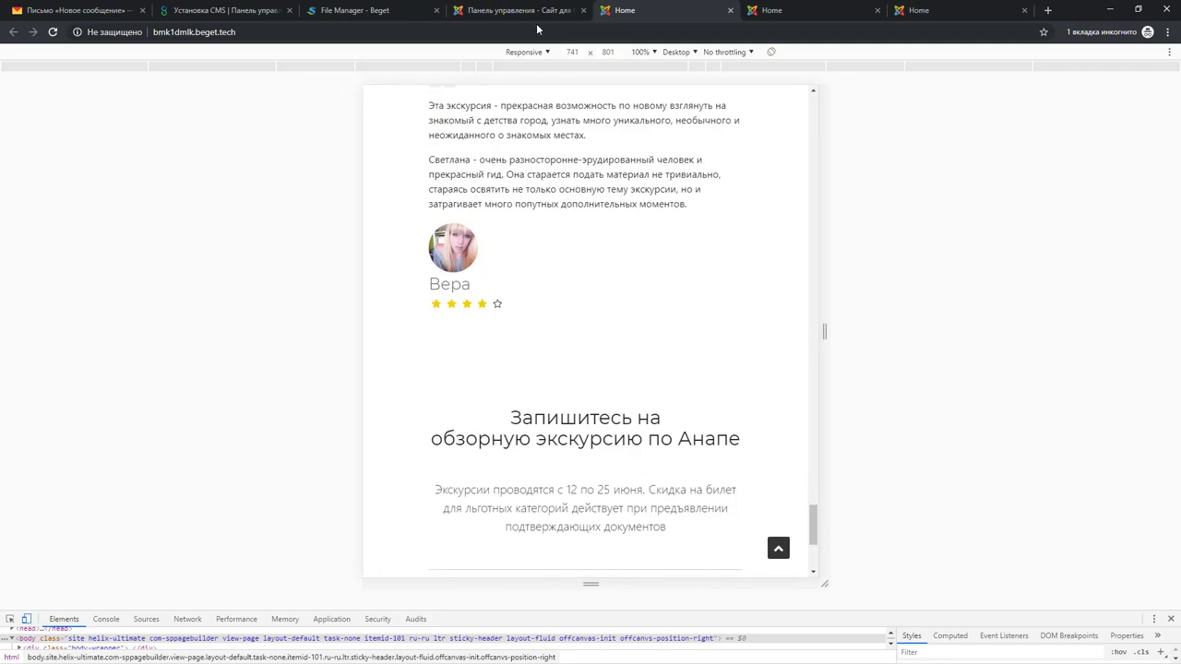
Turn off hiding on tablet for the Desktop sign-up heading and save the page
{"action": "left_click", "coordinate": [835, 13]}
{"action": "mouse_move", "coordinate": [590, 185]}
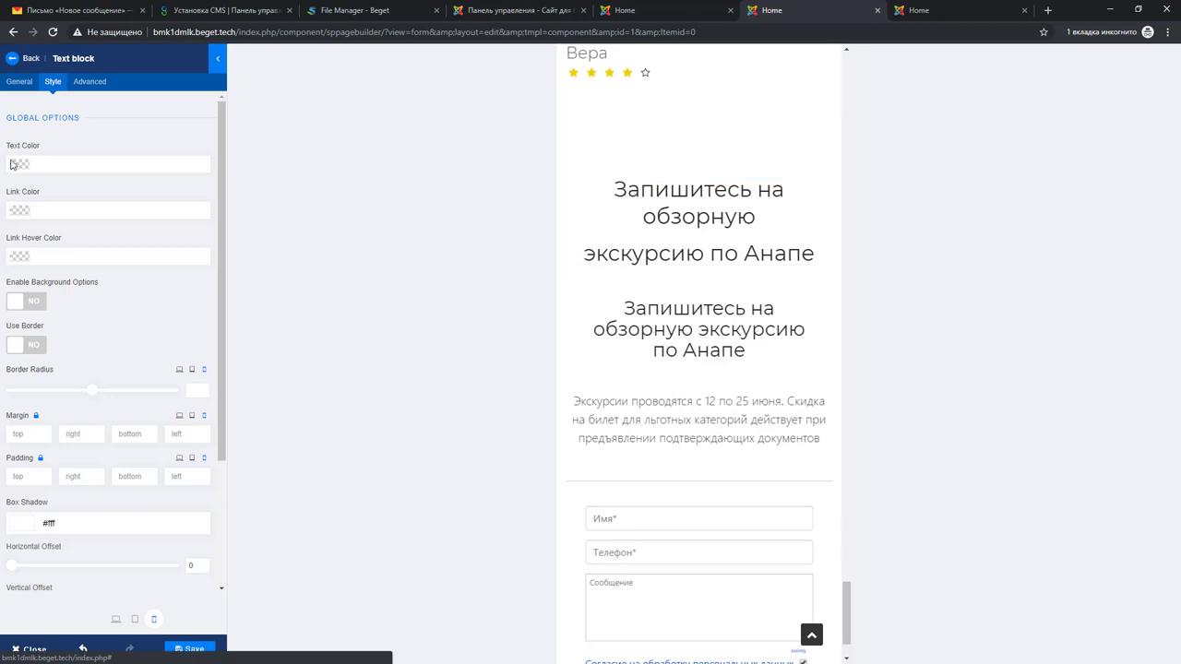
{"action": "left_click", "coordinate": [19, 81]}
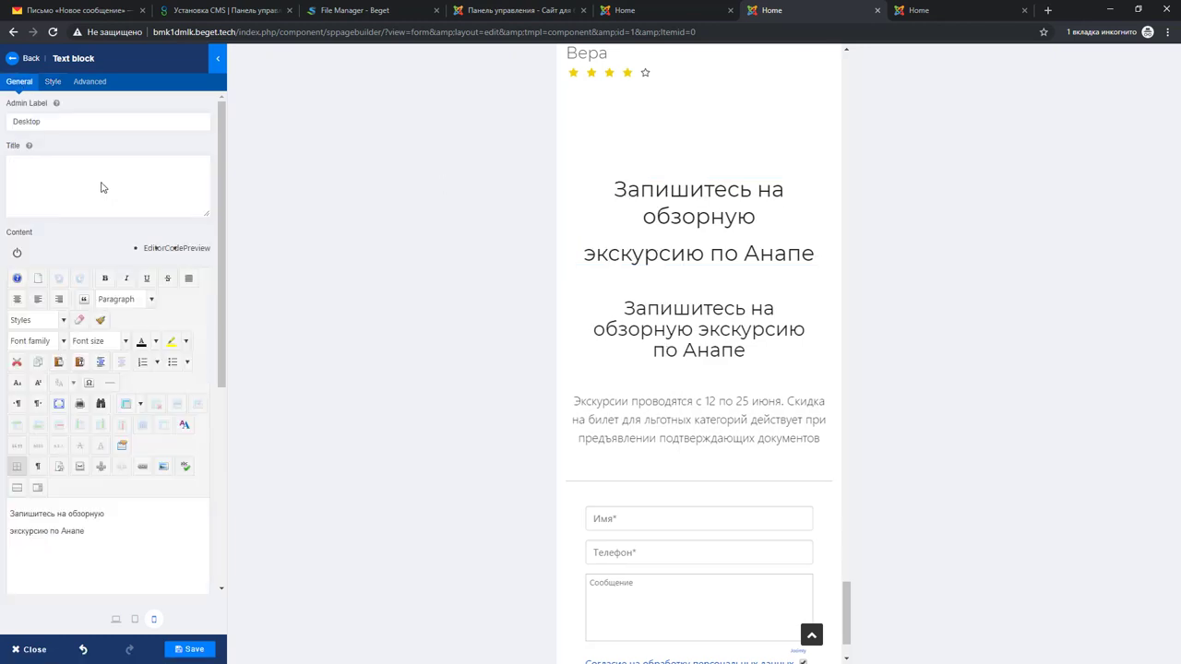
{"action": "left_click", "coordinate": [55, 125]}
{"action": "left_click", "coordinate": [90, 82]}
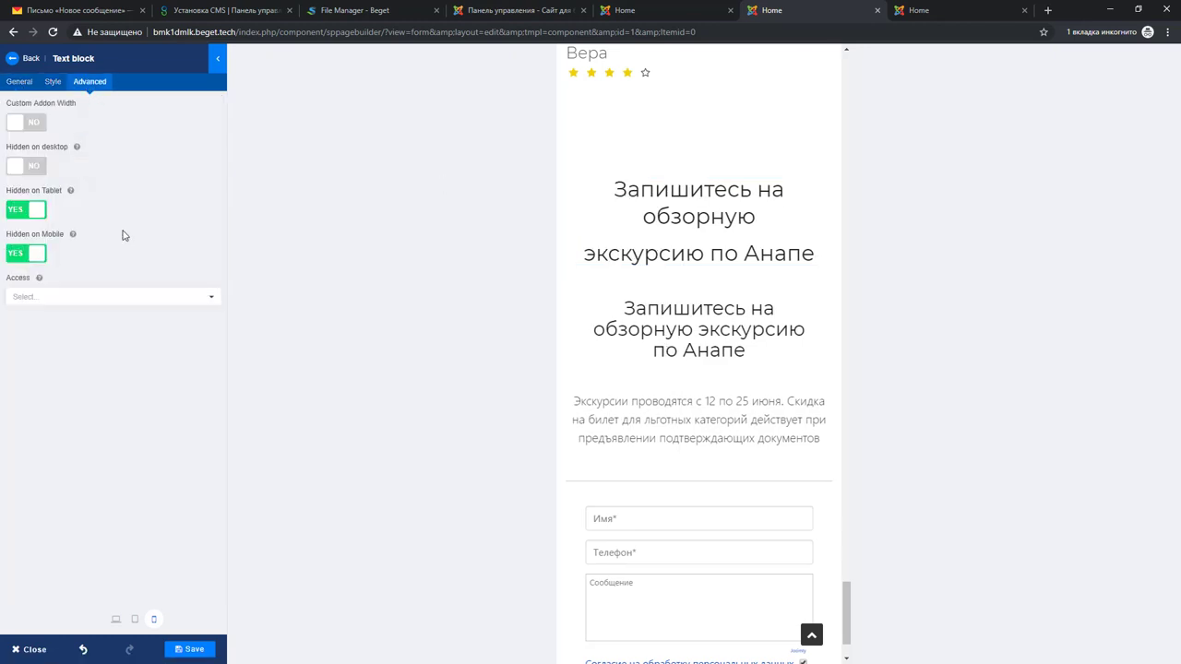
{"action": "left_click", "coordinate": [39, 212]}
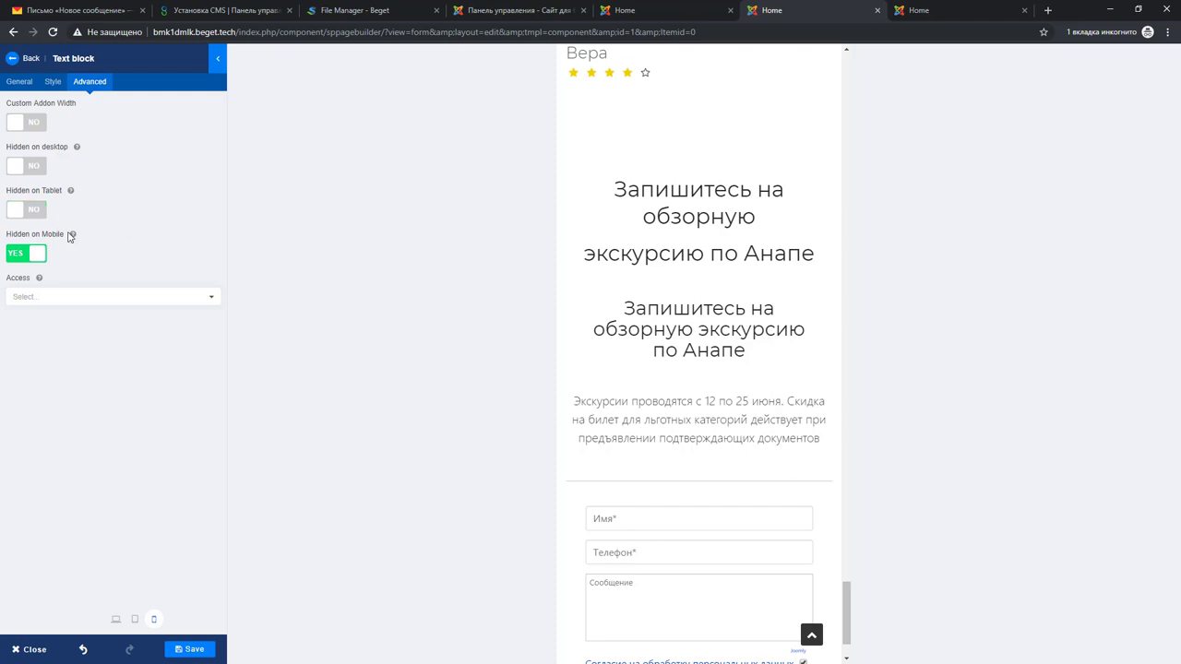
{"action": "left_click", "coordinate": [190, 650]}
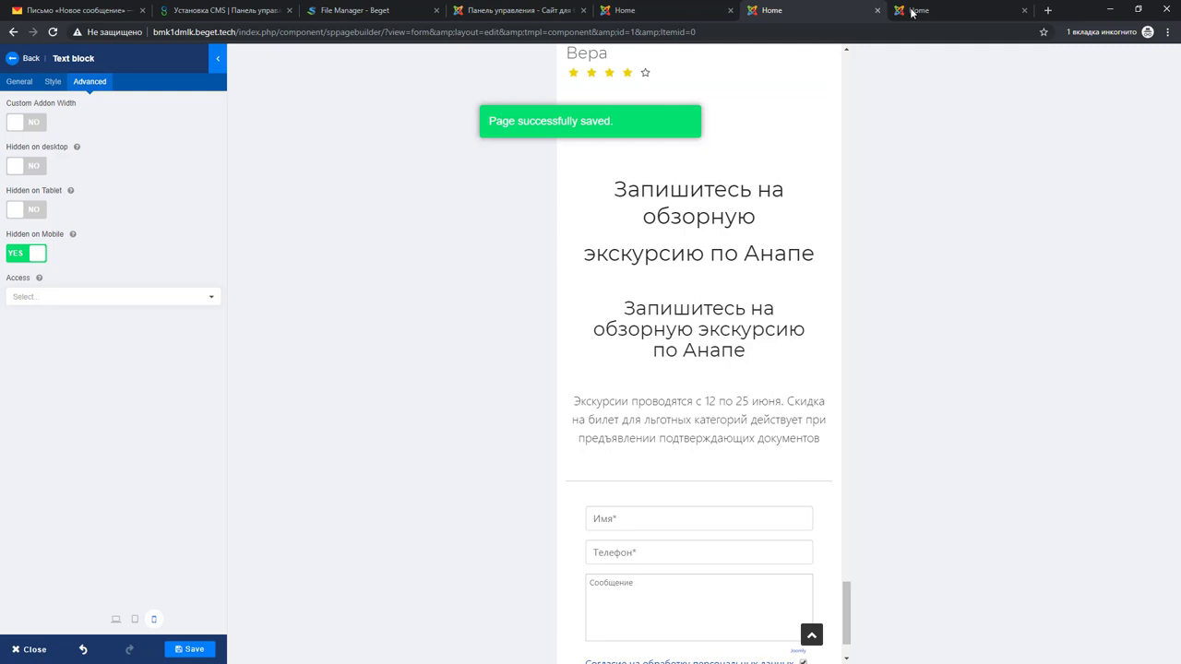
Reload the published page, widen the preview to about 873 px and examine the sign-up section's heading and spacing
{"action": "left_click", "coordinate": [680, 18]}
{"action": "left_click", "coordinate": [53, 32]}
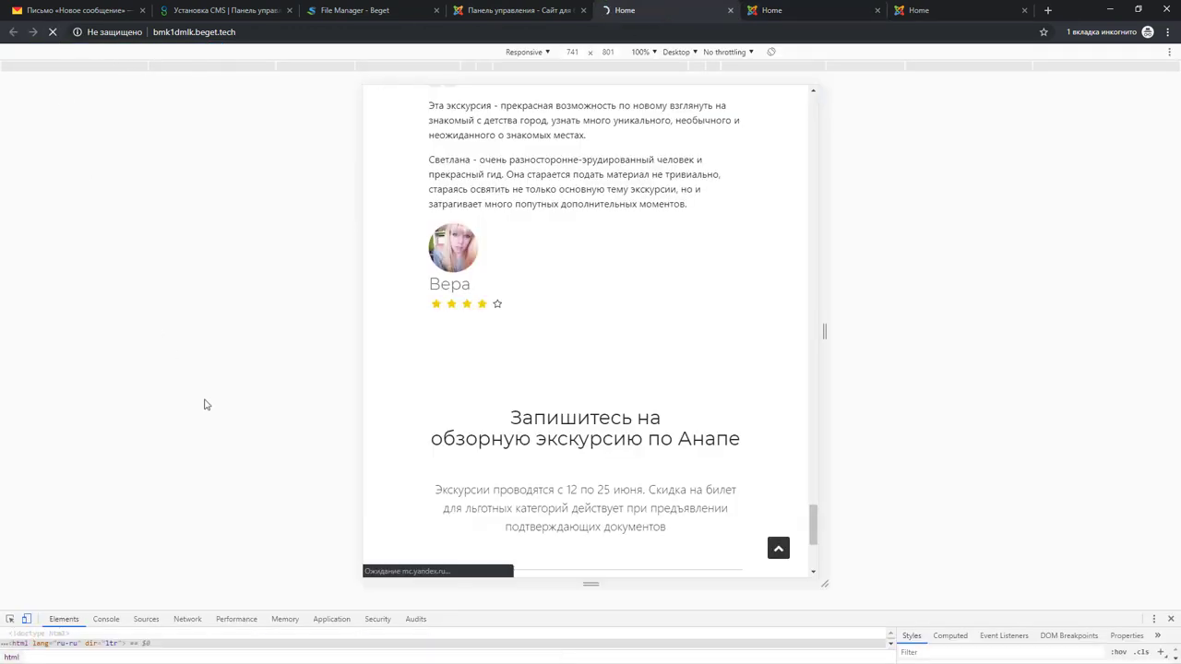
{"action": "left_click_drag", "start_coordinate": [825, 331], "coordinate": [870, 346]}
{"action": "scroll", "coordinate": [725, 403], "scroll_direction": "up", "scroll_amount": 2}
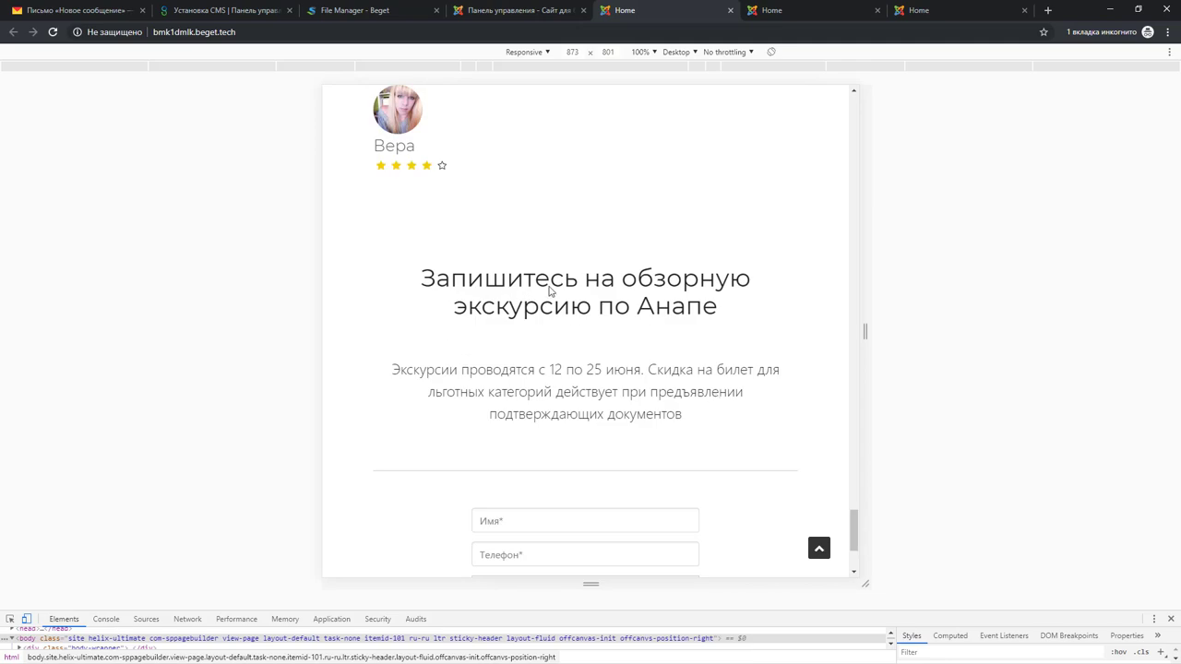
{"action": "scroll", "coordinate": [554, 305], "scroll_direction": "down", "scroll_amount": 1}
{"action": "scroll", "coordinate": [673, 295], "scroll_direction": "down", "scroll_amount": 2}
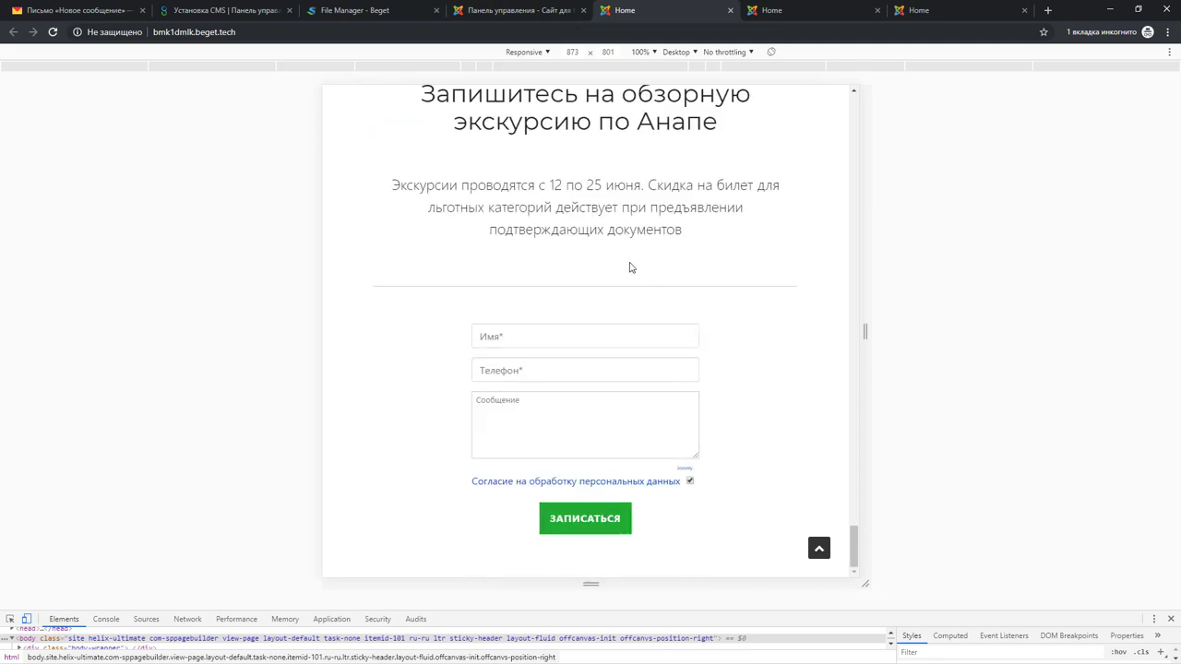
{"action": "scroll", "coordinate": [574, 466], "scroll_direction": "up", "scroll_amount": 4}
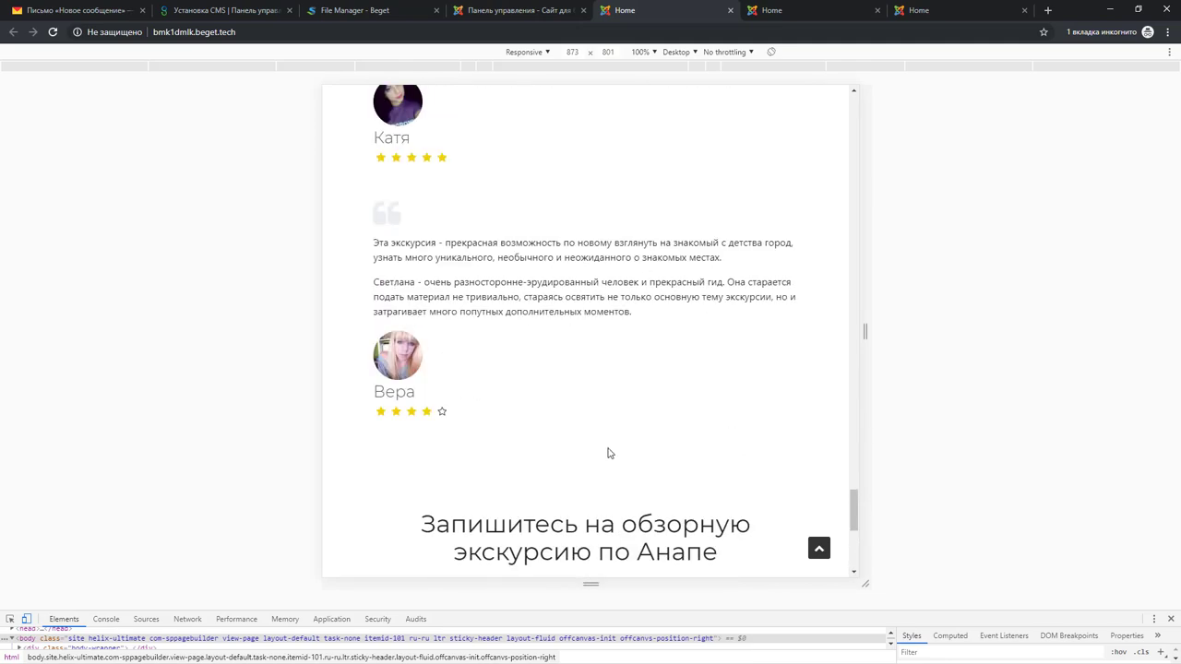
{"action": "scroll", "coordinate": [618, 452], "scroll_direction": "down", "scroll_amount": 3}
{"action": "scroll", "coordinate": [609, 406], "scroll_direction": "up", "scroll_amount": 2}
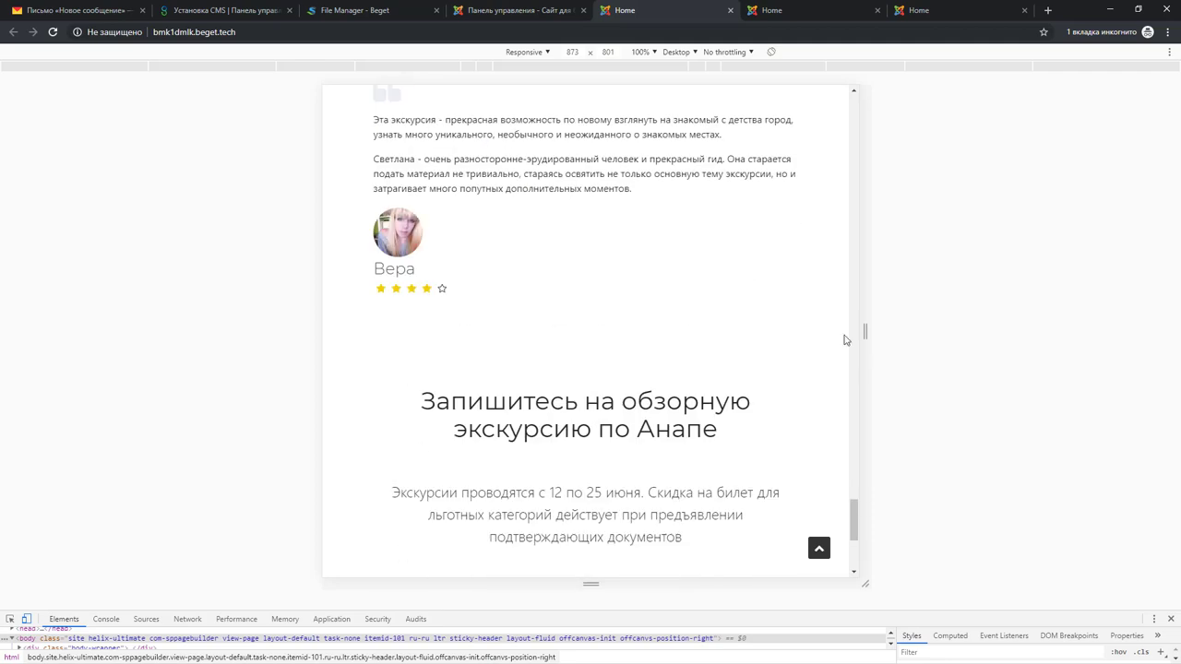
Narrow the preview to about 451 px and review the phone layout from the sign-up form up to the page header
{"action": "left_click_drag", "start_coordinate": [867, 340], "coordinate": [667, 364]}
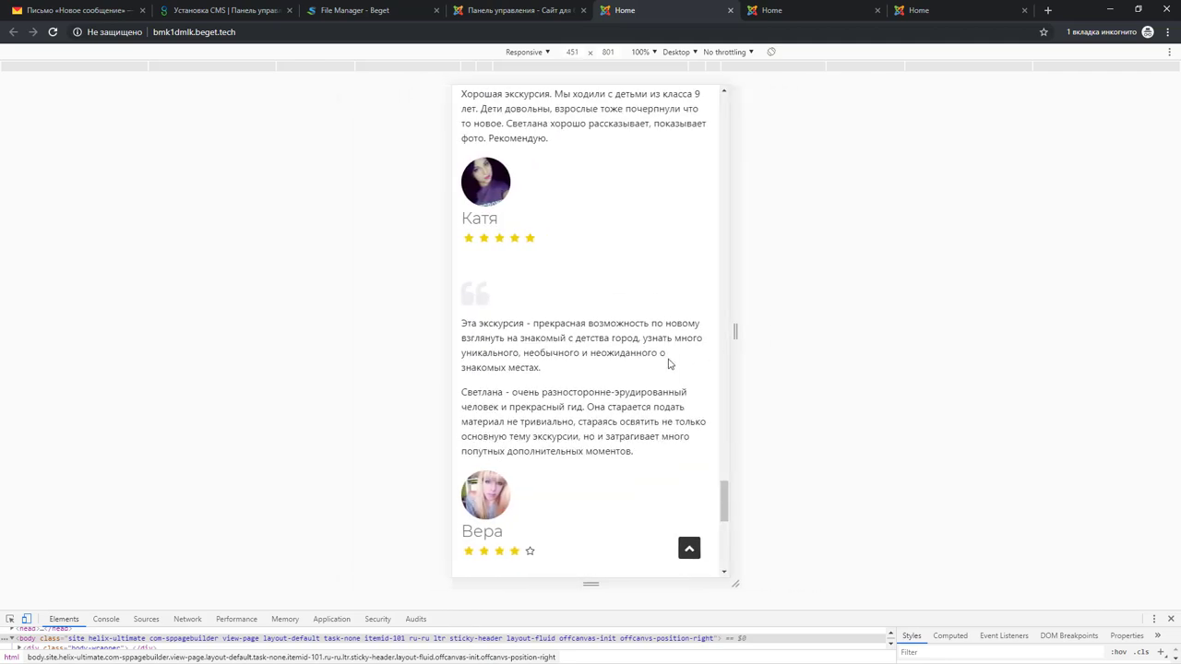
{"action": "scroll", "coordinate": [627, 348], "scroll_direction": "down", "scroll_amount": 5}
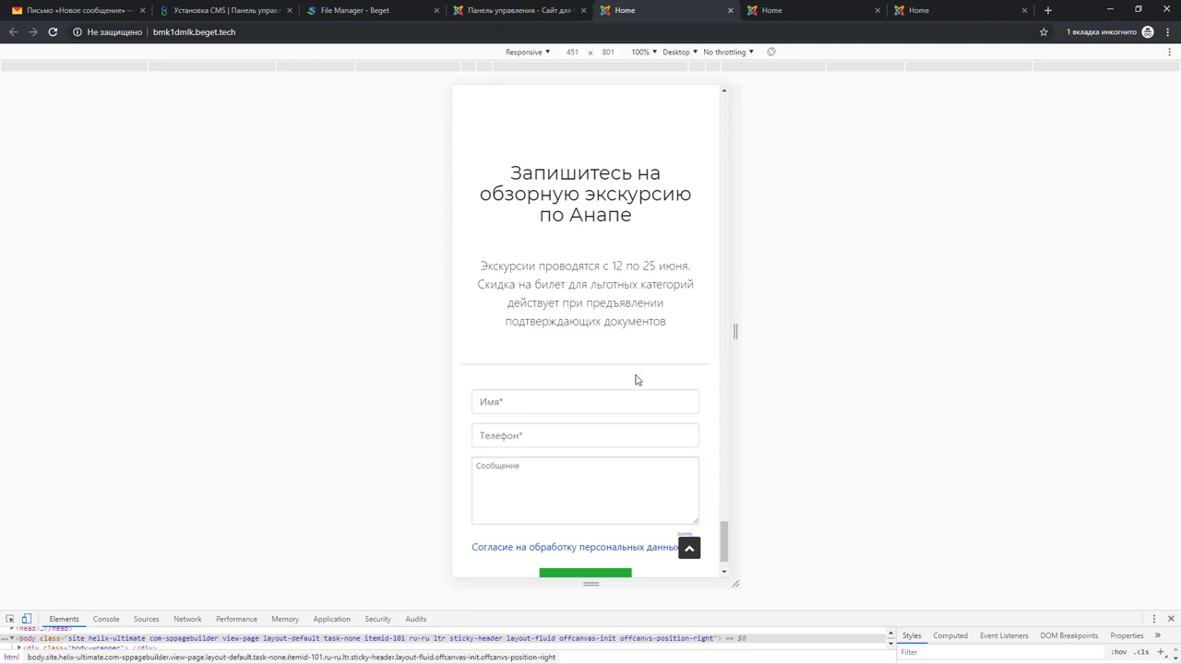
{"action": "scroll", "coordinate": [636, 378], "scroll_direction": "up", "scroll_amount": 10}
{"action": "scroll", "coordinate": [629, 411], "scroll_direction": "up", "scroll_amount": 1}
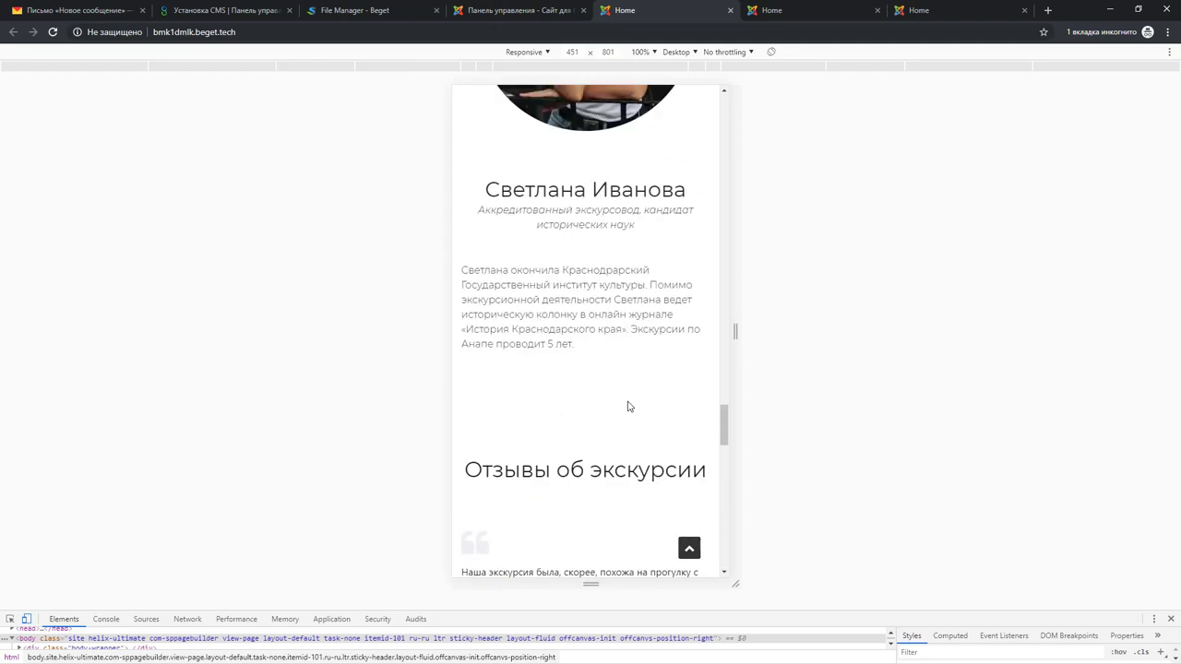
{"action": "scroll", "coordinate": [627, 403], "scroll_direction": "down", "scroll_amount": 3}
{"action": "scroll", "coordinate": [627, 400], "scroll_direction": "up", "scroll_amount": 6}
{"action": "scroll", "coordinate": [606, 403], "scroll_direction": "up", "scroll_amount": 4}
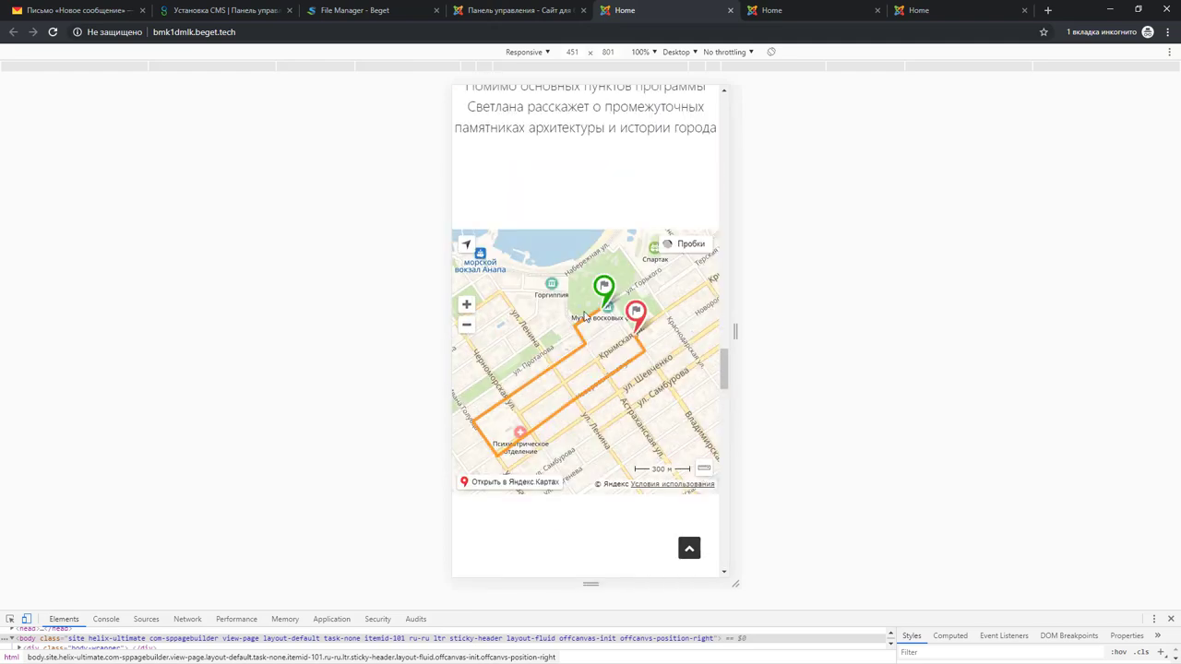
{"action": "scroll", "coordinate": [627, 335], "scroll_direction": "up", "scroll_amount": 15}
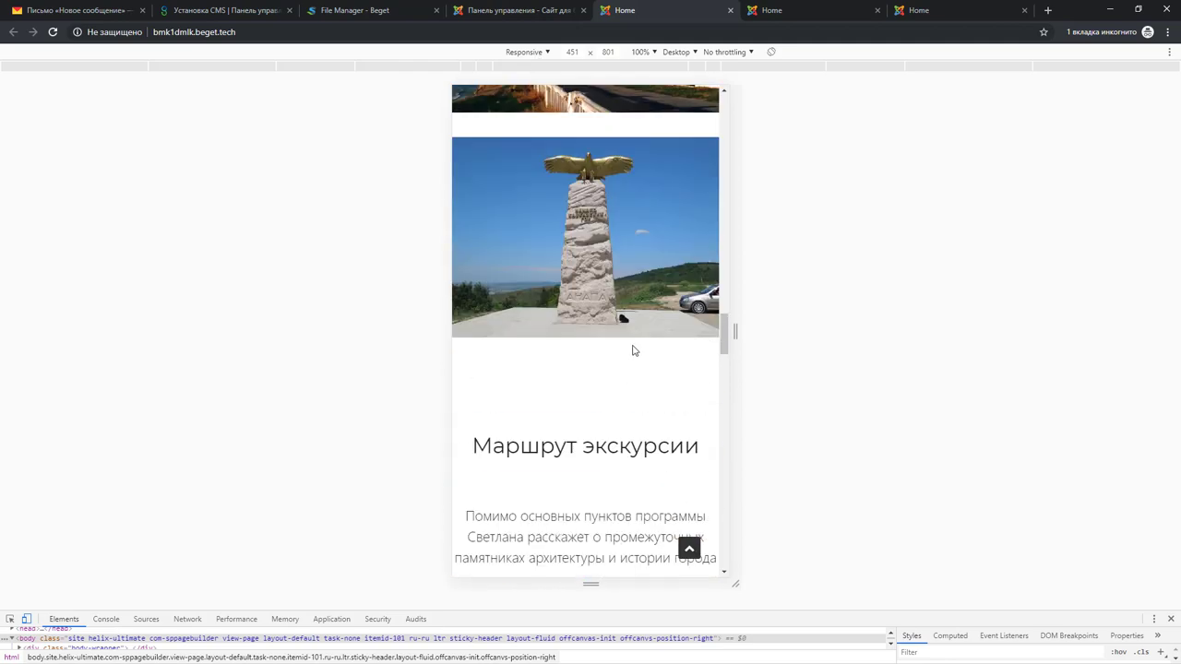
{"action": "scroll", "coordinate": [632, 346], "scroll_direction": "up", "scroll_amount": 10}
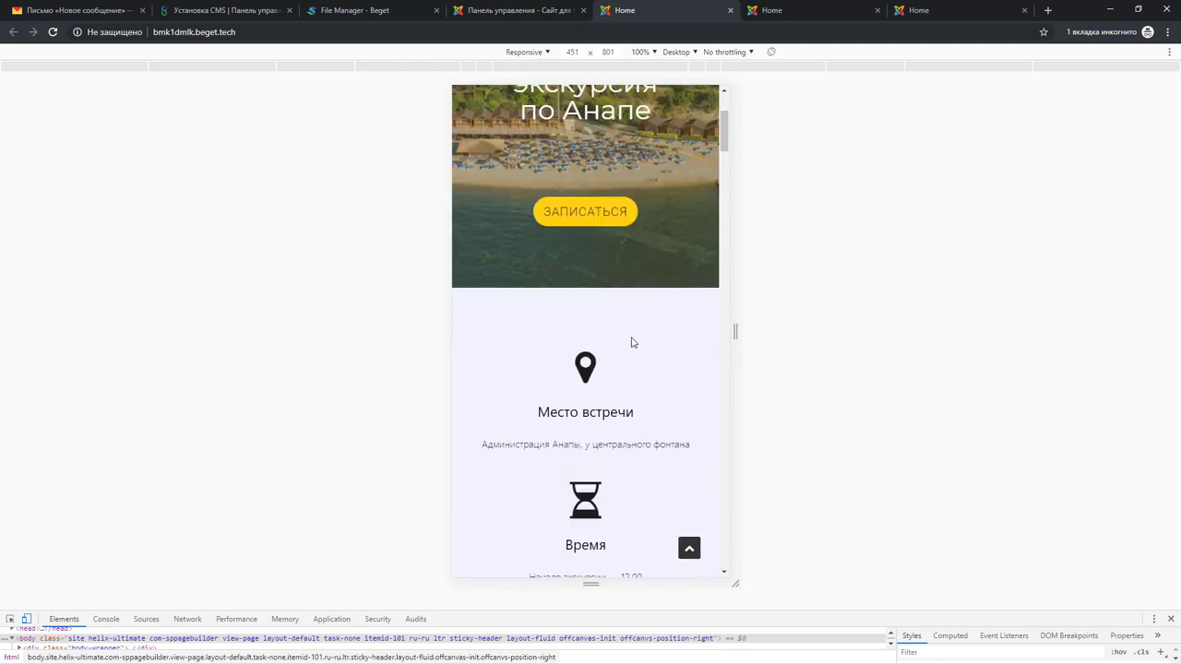
{"action": "scroll", "coordinate": [627, 341], "scroll_direction": "up", "scroll_amount": 3}
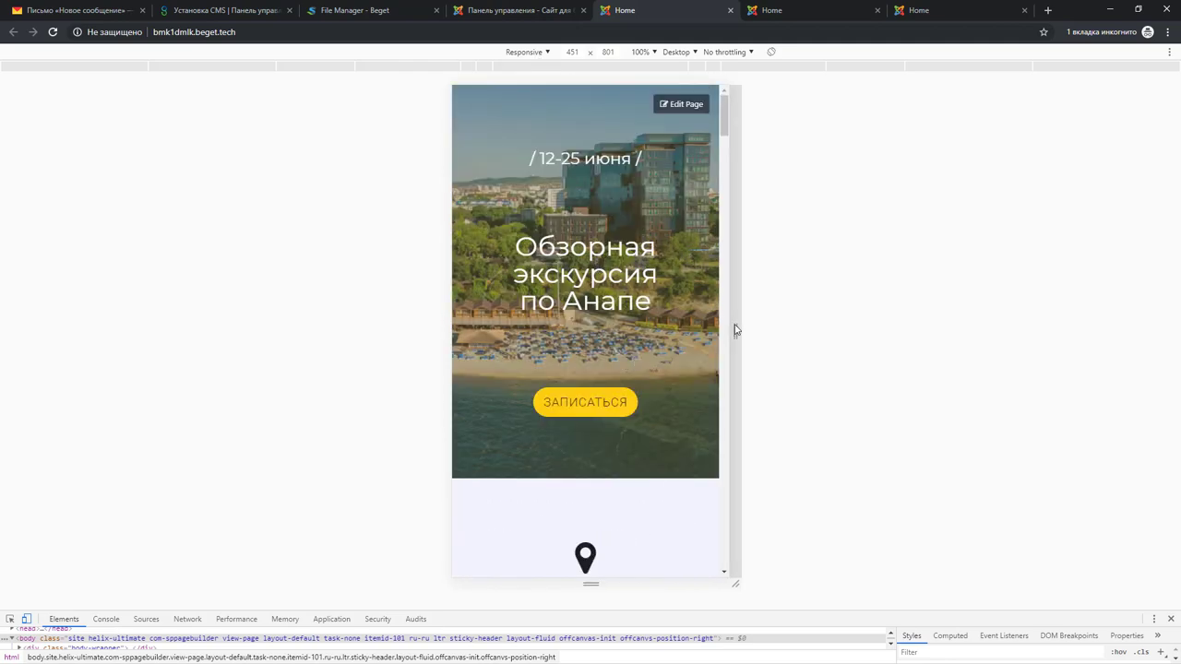
Set the responsive preview width to 320
{"action": "mouse_move", "coordinate": [735, 329]}
{"action": "left_mouse_down"}
{"action": "mouse_move", "coordinate": [838, 332]}
{"action": "mouse_move", "coordinate": [736, 332]}
{"action": "left_mouse_up"}
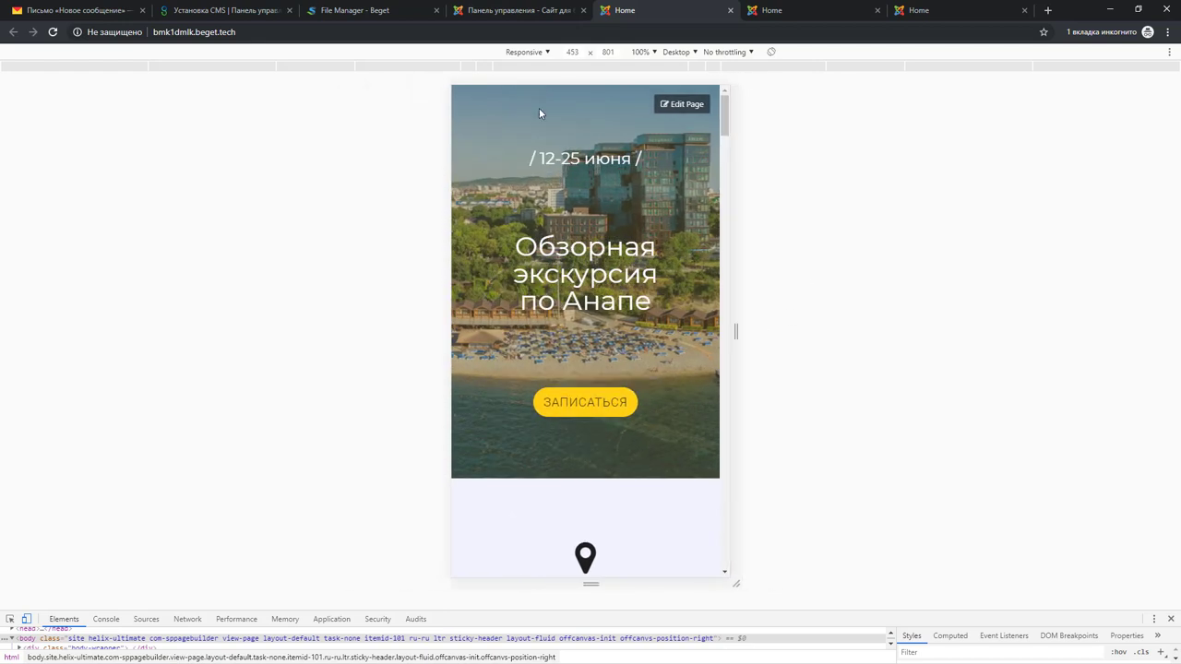
{"action": "left_click", "coordinate": [572, 53]}
{"action": "type", "text": "320"}
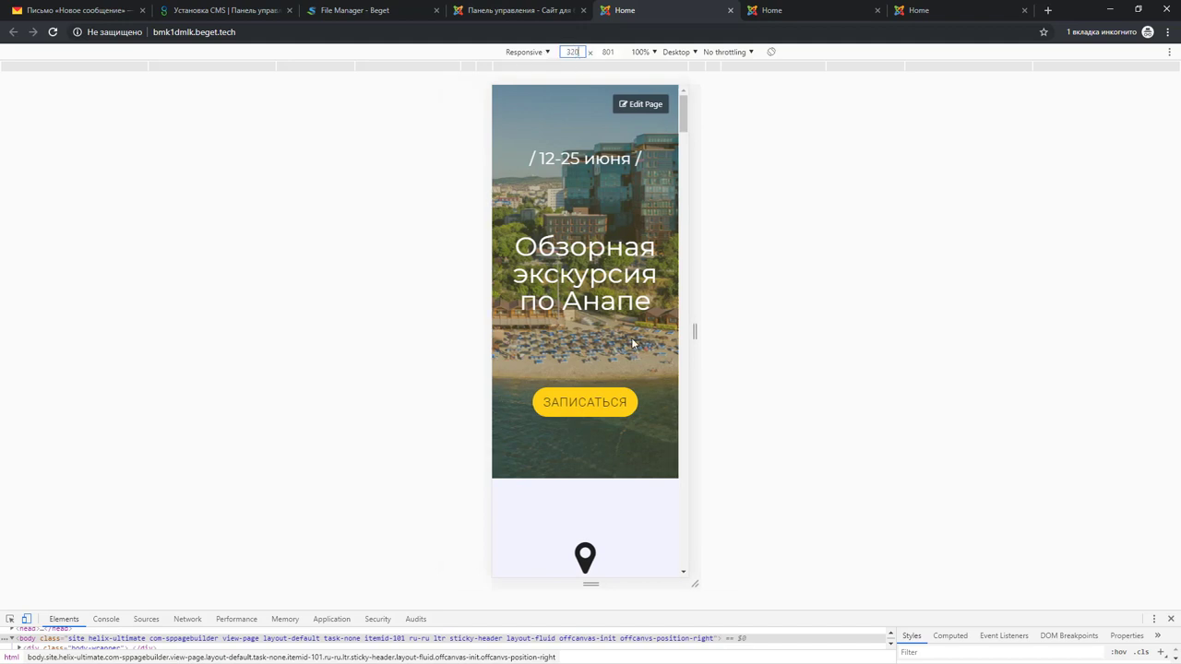
Review the published page's phone layout at 320 px, from the header through the programme, route and guide sections to the reviews heading
{"action": "scroll", "coordinate": [637, 291], "scroll_direction": "down", "scroll_amount": 2}
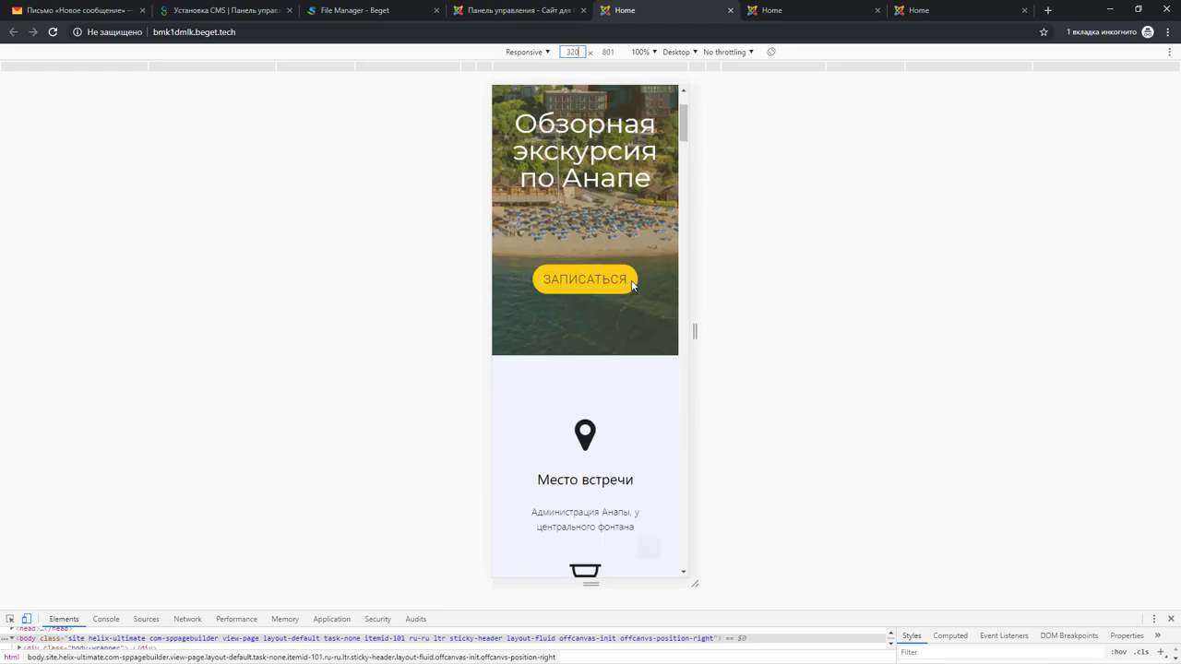
{"action": "scroll", "coordinate": [659, 292], "scroll_direction": "down", "scroll_amount": 5}
{"action": "scroll", "coordinate": [652, 294], "scroll_direction": "down", "scroll_amount": 3}
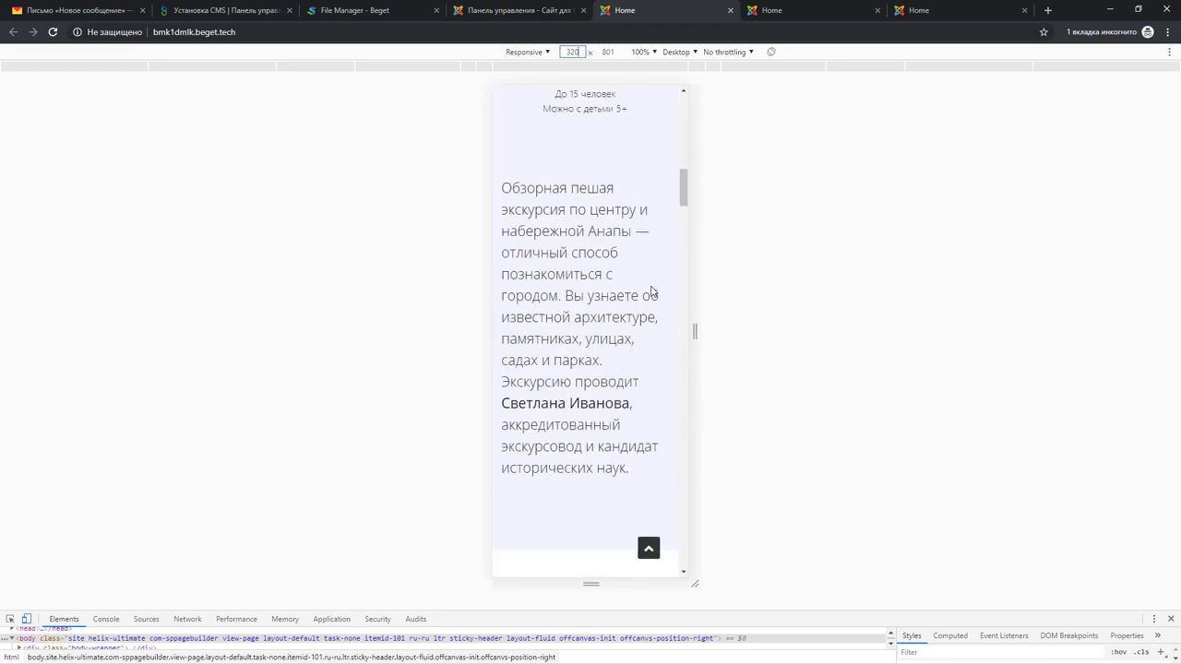
{"action": "scroll", "coordinate": [651, 291], "scroll_direction": "down", "scroll_amount": 12}
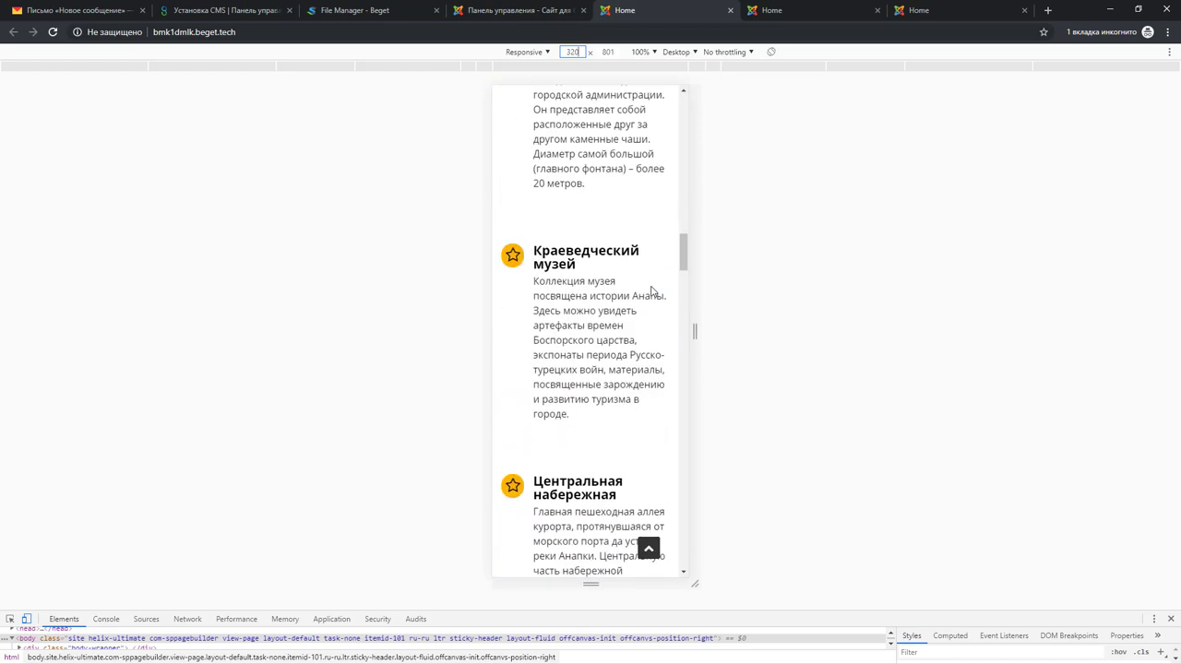
{"action": "scroll", "coordinate": [651, 291], "scroll_direction": "down", "scroll_amount": 3}
{"action": "scroll", "coordinate": [636, 277], "scroll_direction": "down", "scroll_amount": 4}
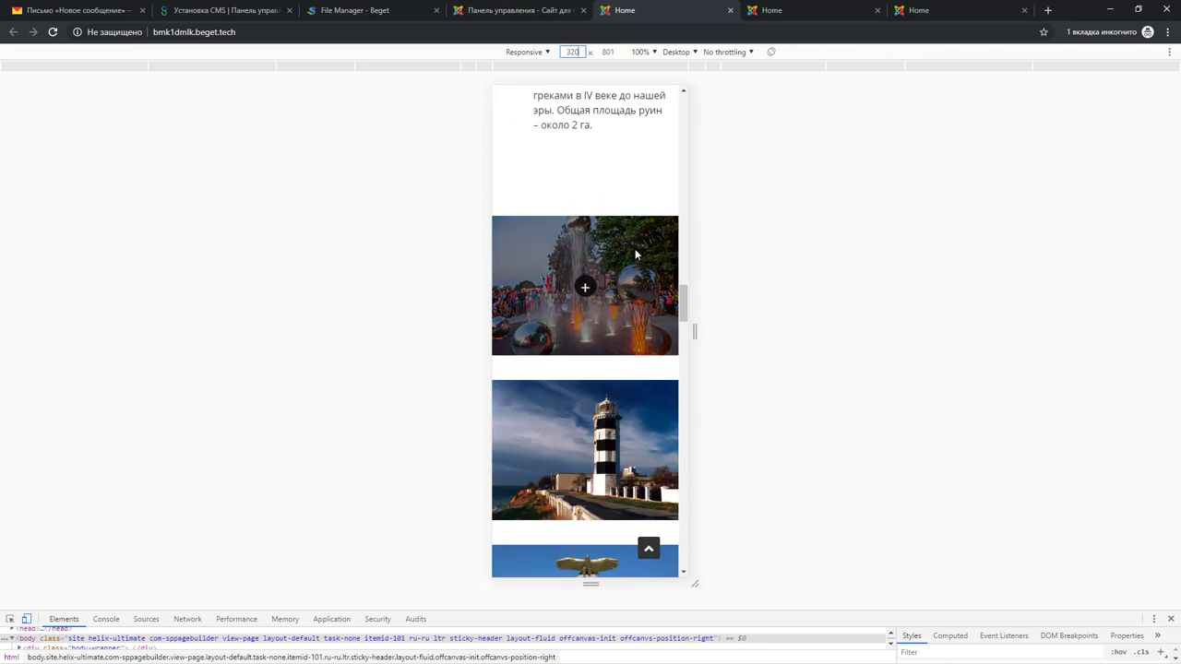
{"action": "scroll", "coordinate": [631, 343], "scroll_direction": "down", "scroll_amount": 4}
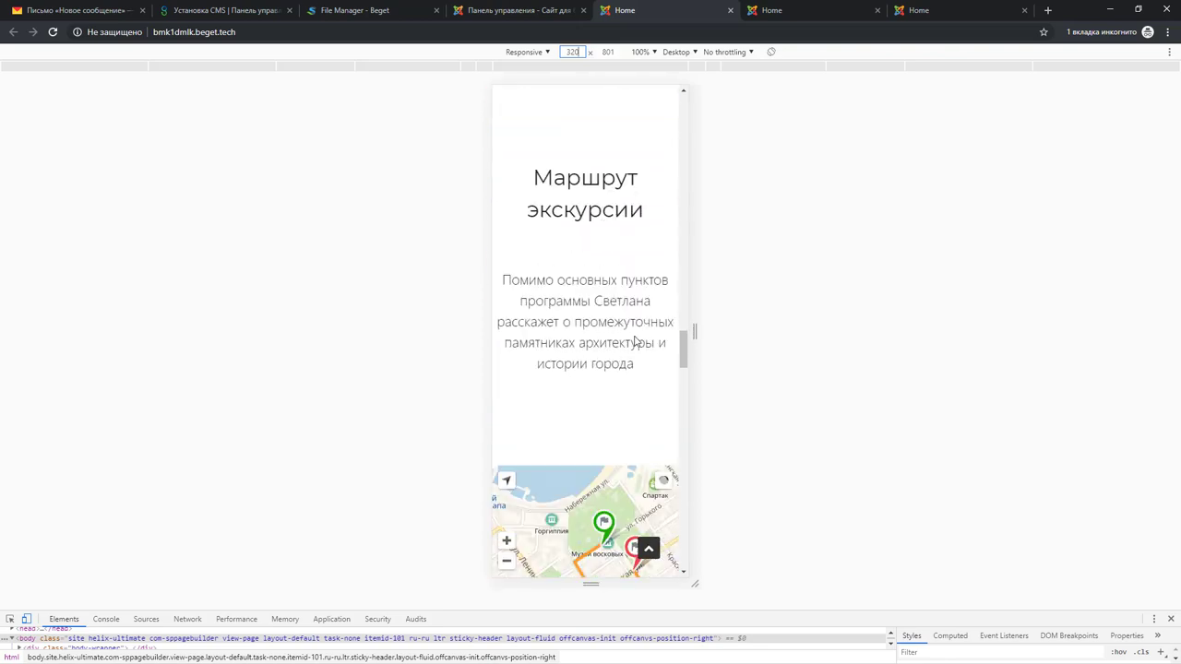
{"action": "scroll", "coordinate": [599, 337], "scroll_direction": "down", "scroll_amount": 7}
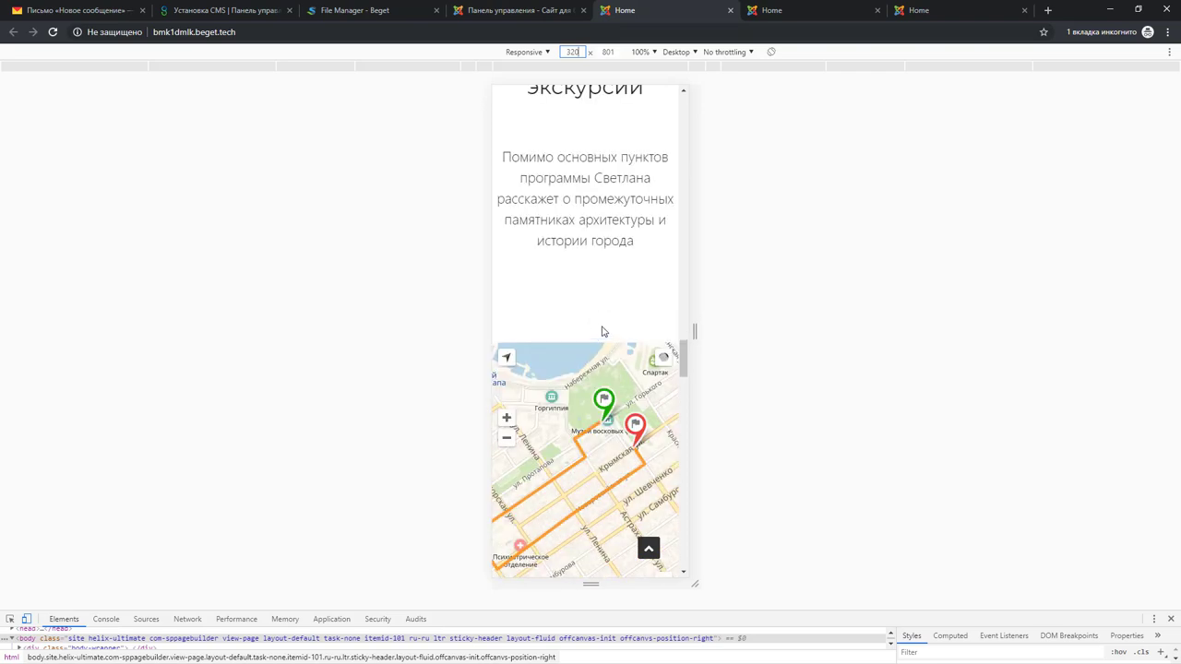
{"action": "scroll", "coordinate": [640, 458], "scroll_direction": "down", "scroll_amount": 3}
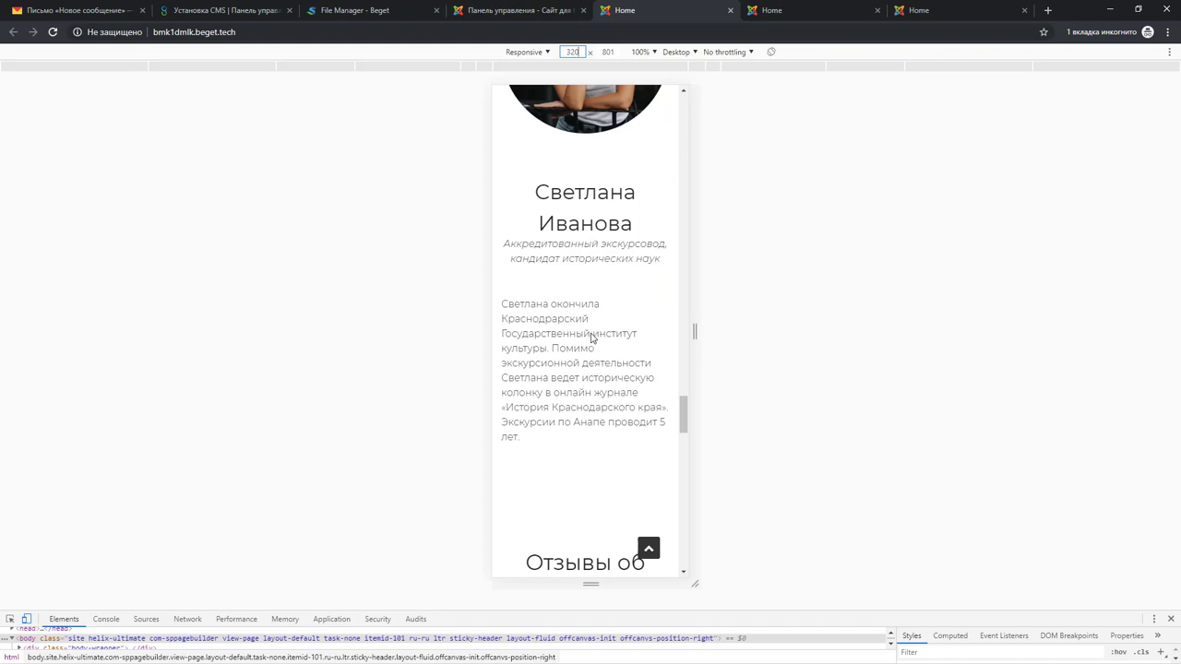
{"action": "scroll", "coordinate": [588, 369], "scroll_direction": "down", "scroll_amount": 3}
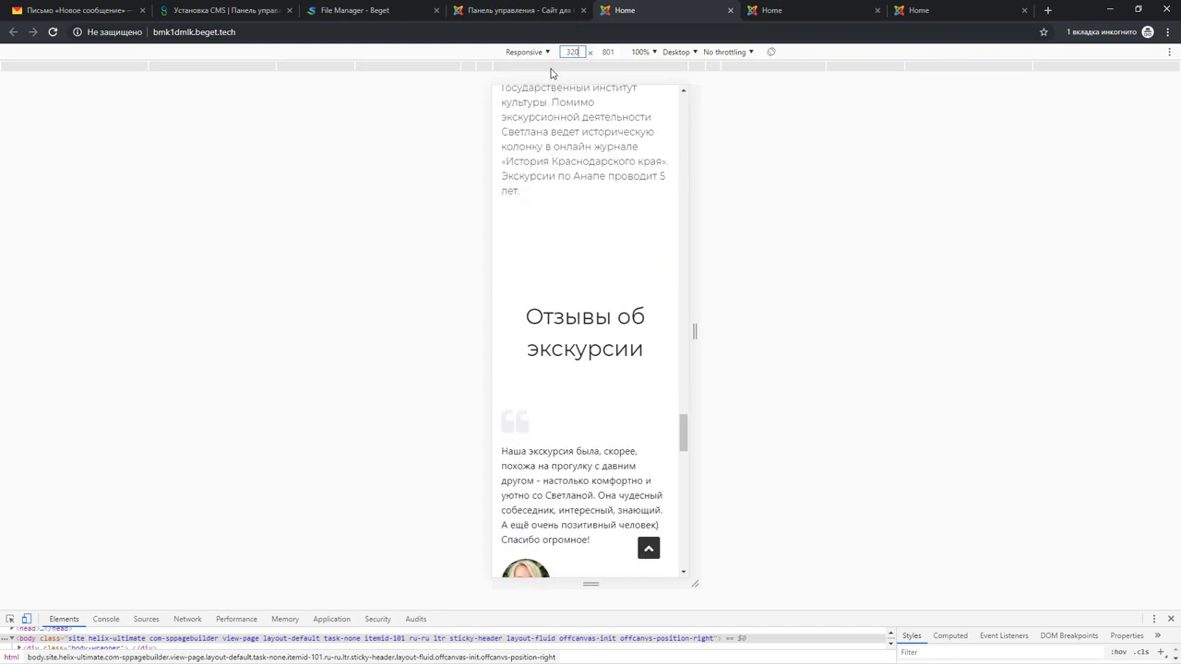
{"action": "scroll", "coordinate": [570, 418], "scroll_direction": "up", "scroll_amount": 4}
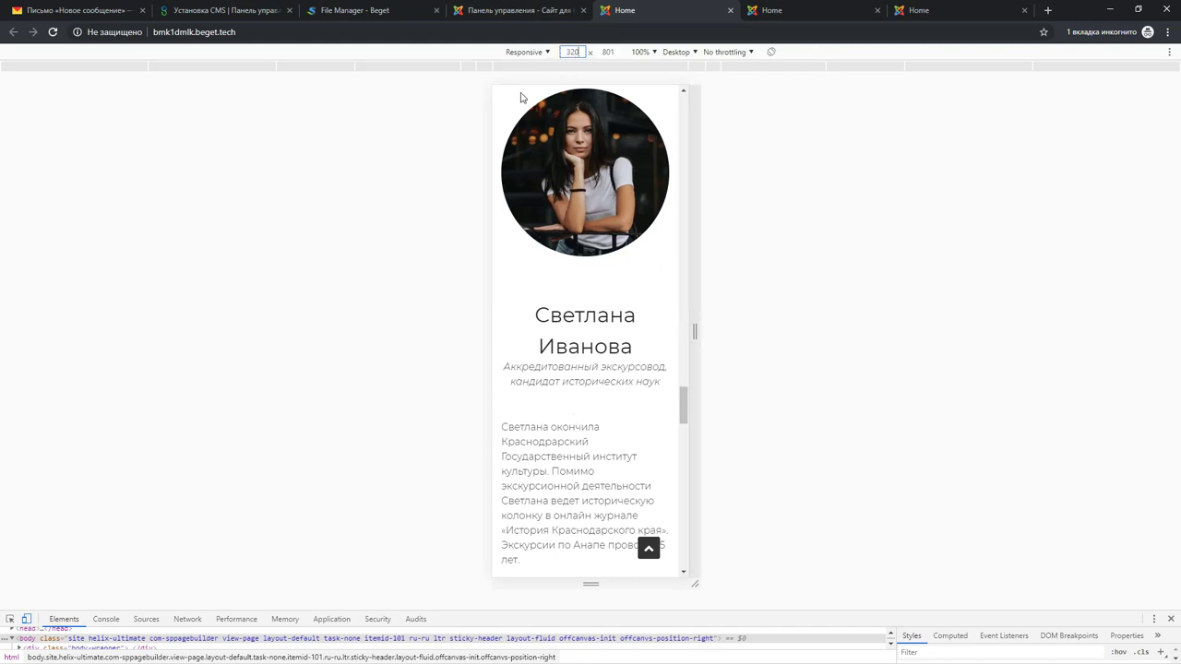
Switch the preview to the 480px preset and examine the guide section's photo, name and description
{"action": "left_click", "coordinate": [526, 52]}
{"action": "left_click", "coordinate": [533, 139]}
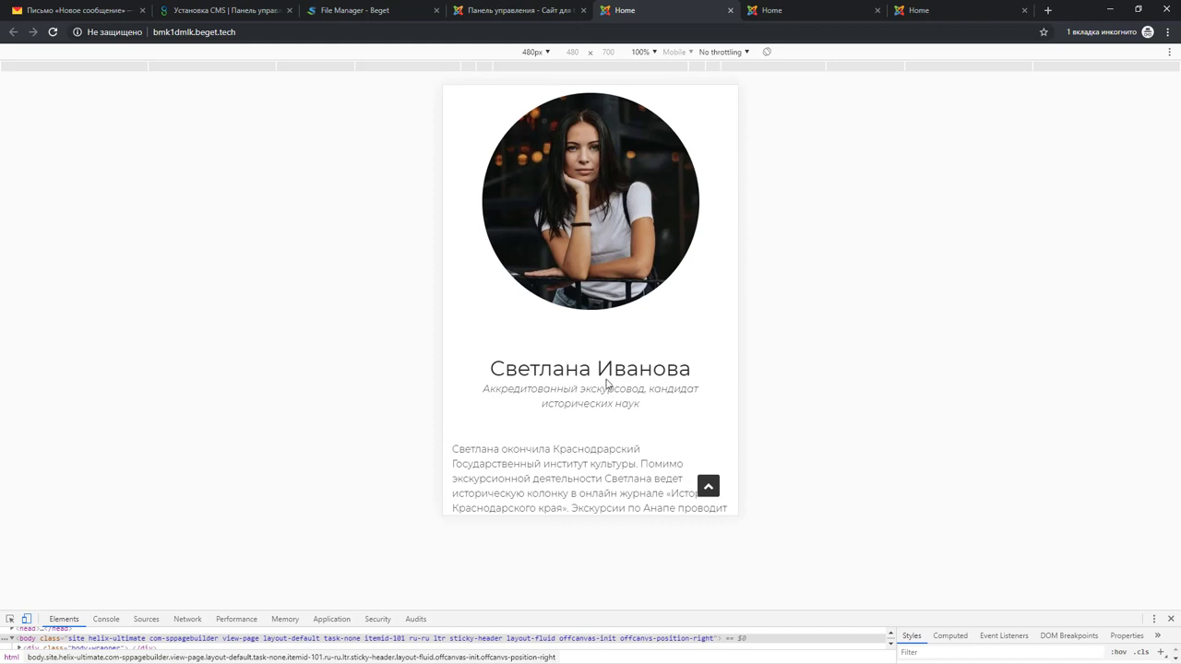
{"action": "scroll", "coordinate": [606, 384], "scroll_direction": "down", "scroll_amount": 1}
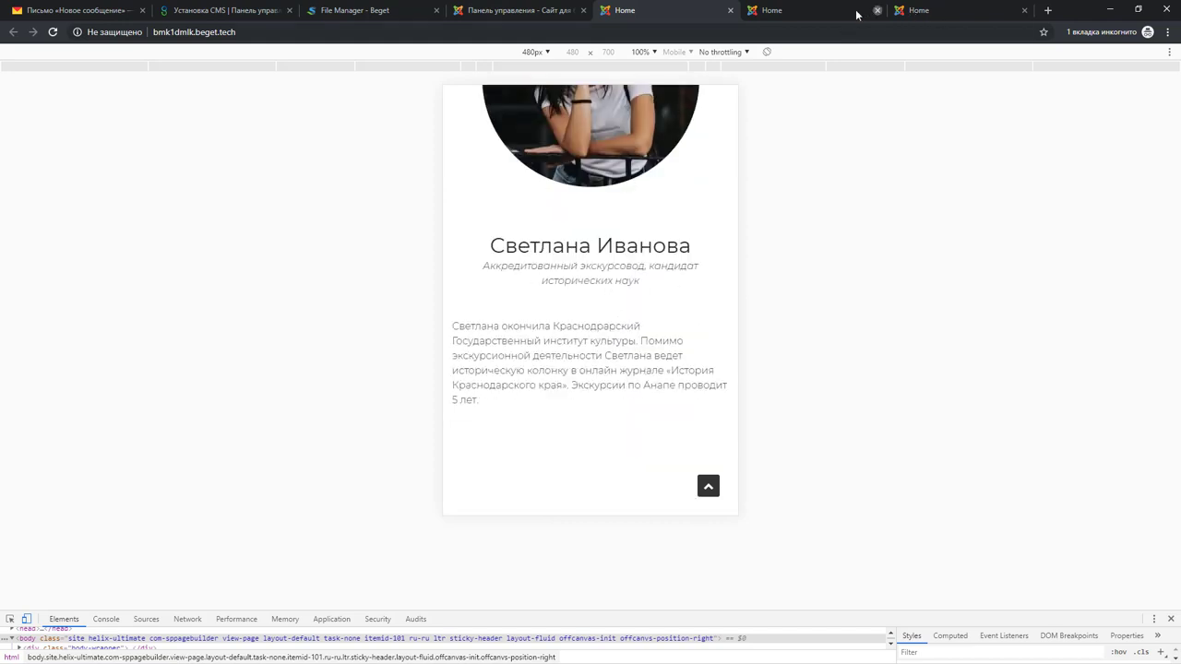
{"action": "scroll", "coordinate": [664, 292], "scroll_direction": "up", "scroll_amount": 2}
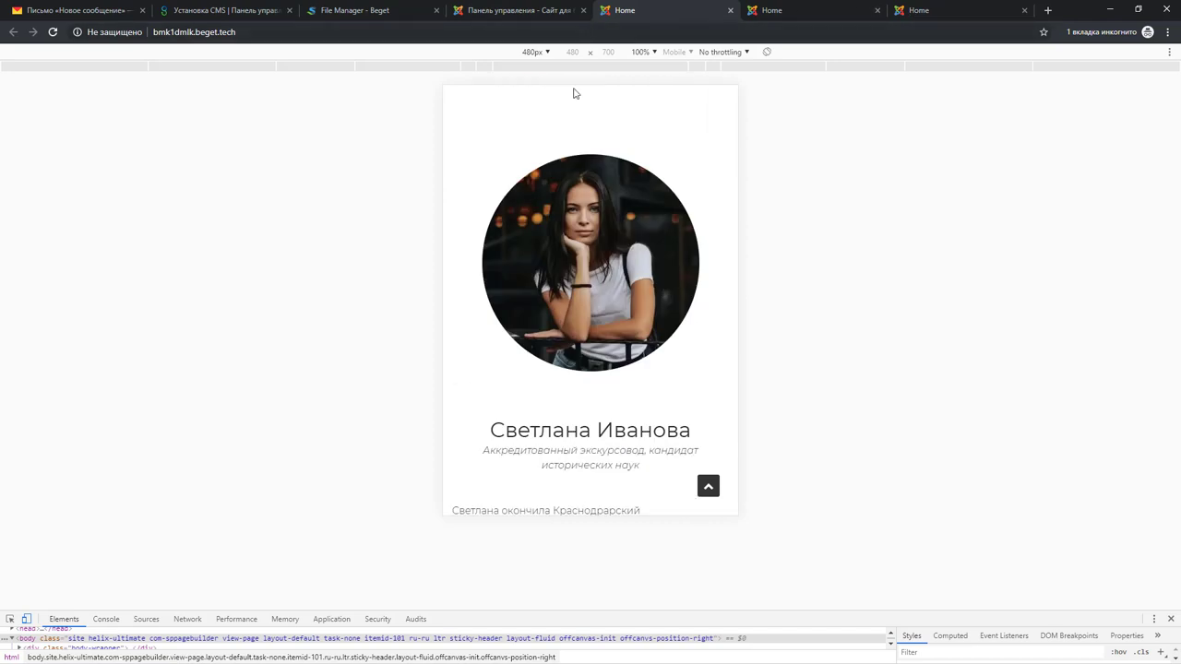
{"action": "left_click", "coordinate": [540, 52]}
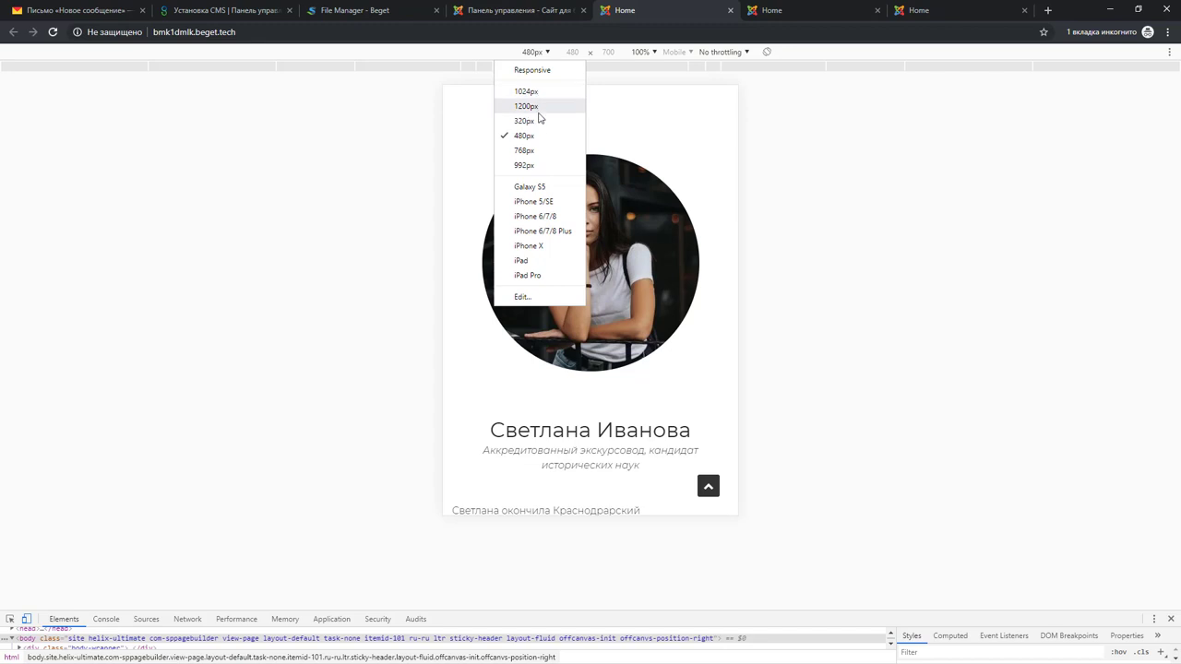
{"action": "left_click", "coordinate": [804, 151]}
Inspect the sign-up heading's mobile font size in the page editor's general settings and compare it with the published reviews heading at 480 px
{"action": "left_click", "coordinate": [771, 10]}
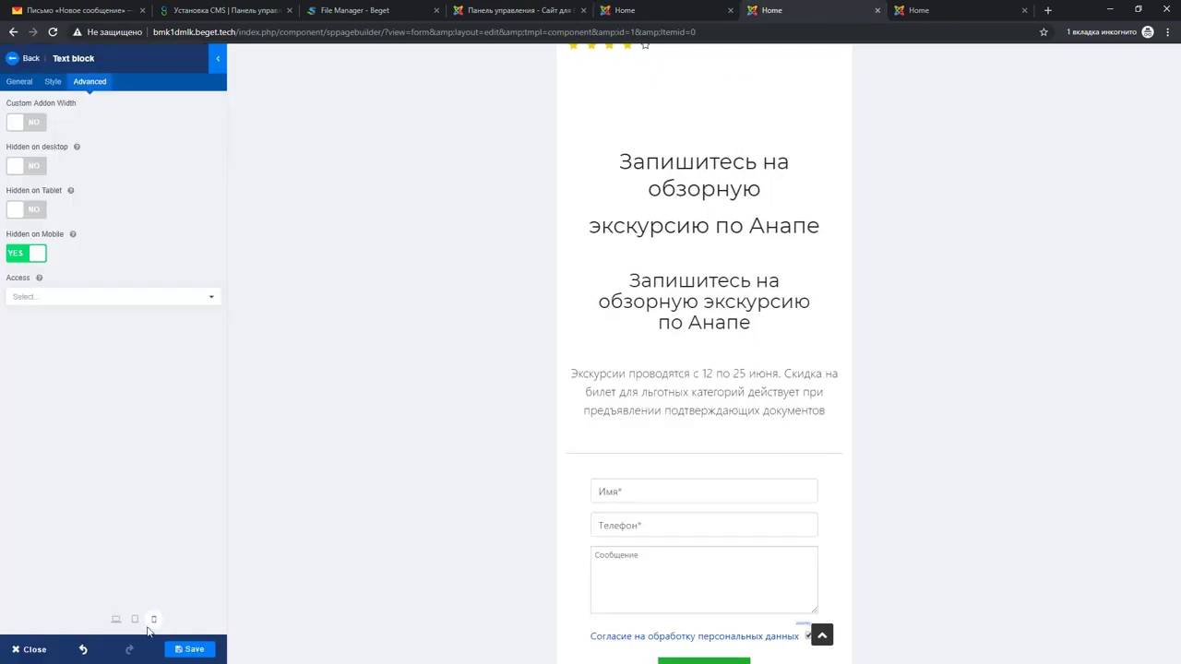
{"action": "left_click", "coordinate": [19, 81]}
{"action": "scroll", "coordinate": [95, 423], "scroll_direction": "down", "scroll_amount": 4}
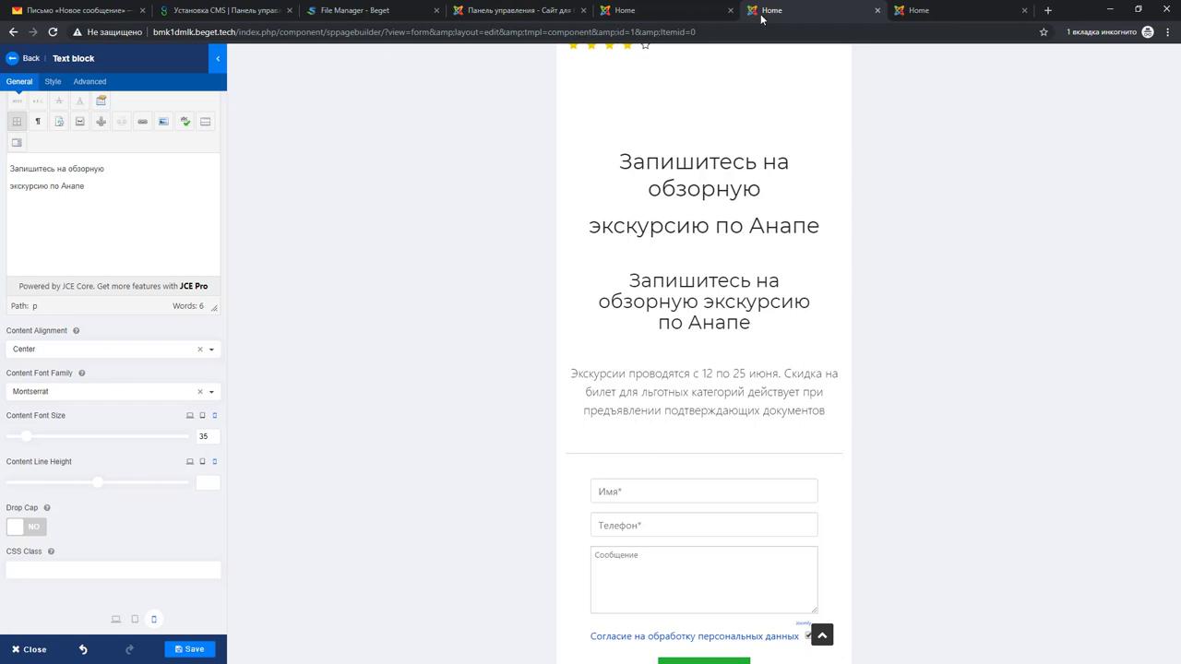
{"action": "left_click", "coordinate": [659, 17]}
{"action": "scroll", "coordinate": [612, 422], "scroll_direction": "down", "scroll_amount": 5}
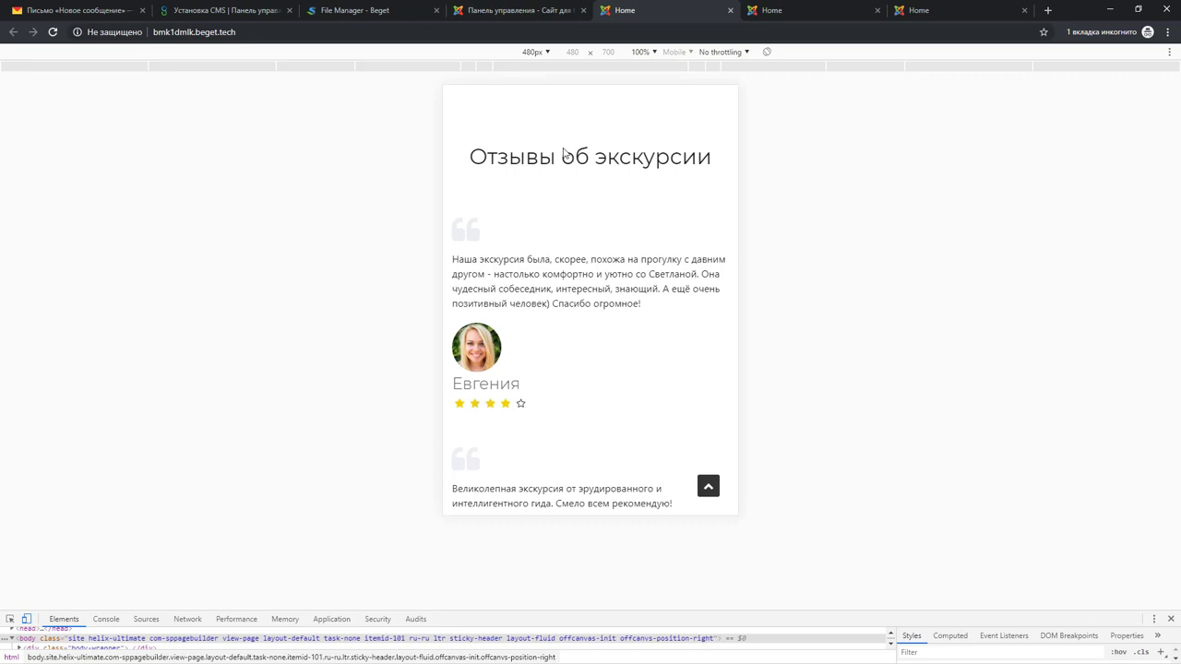
{"action": "left_click", "coordinate": [790, 16]}
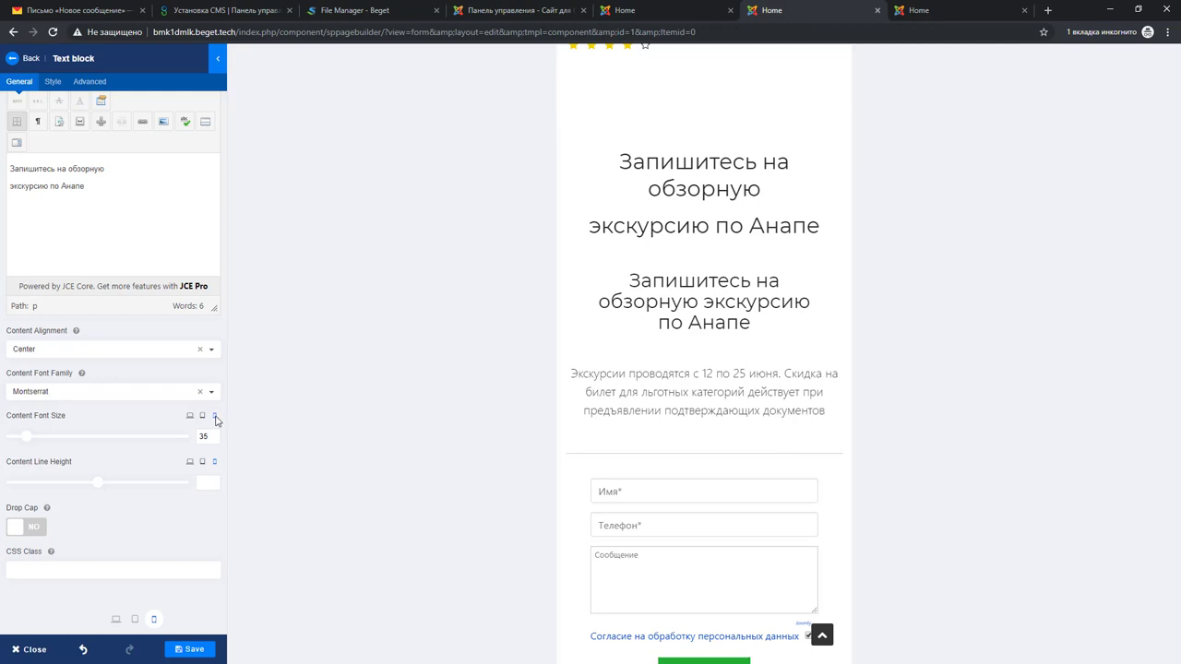
{"action": "double_click", "coordinate": [199, 439]}
Switch the published page's preview to the 1024px preset and review the layout from the route map up to the header
{"action": "left_click", "coordinate": [673, 11]}
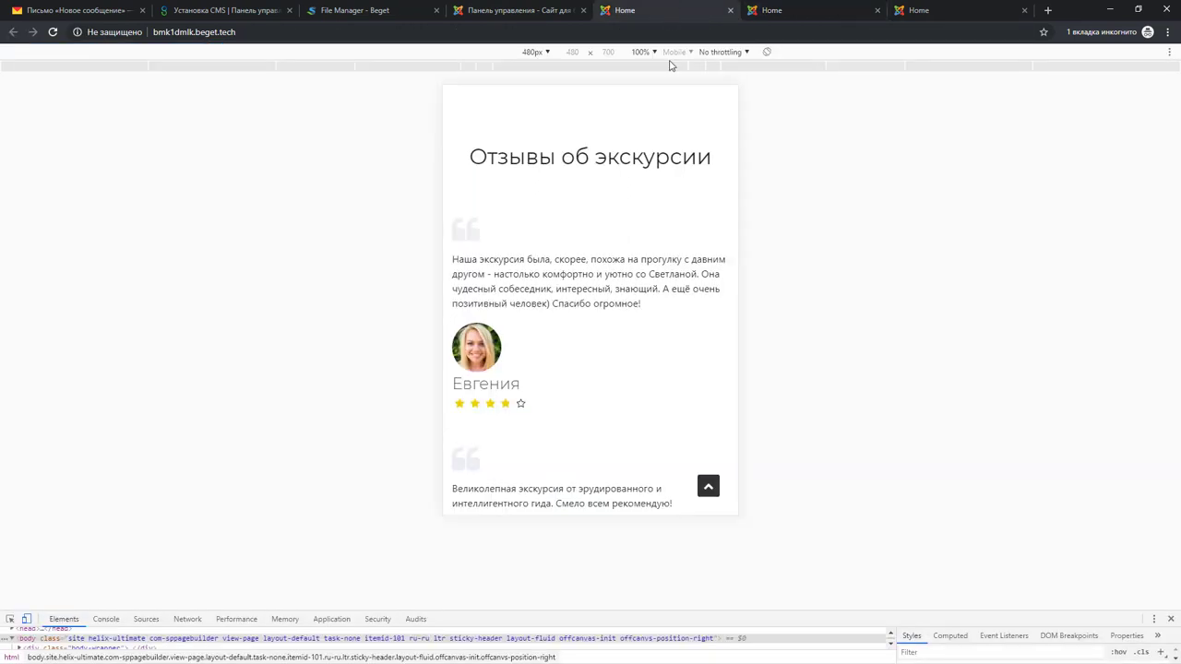
{"action": "left_click", "coordinate": [546, 53]}
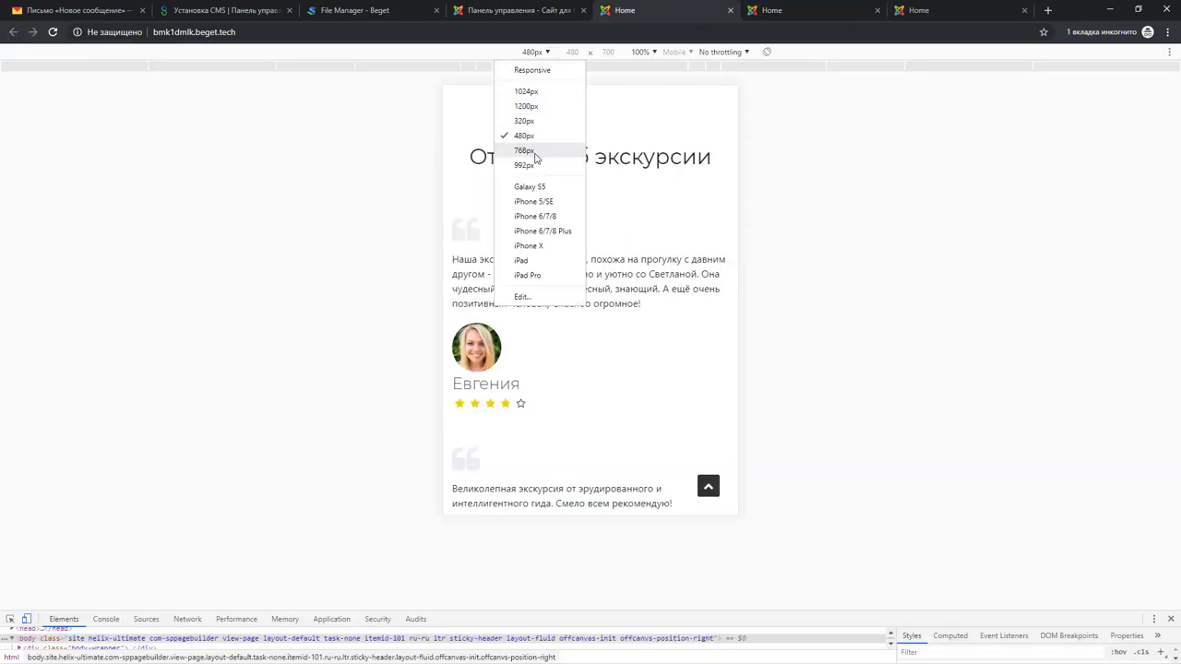
{"action": "left_click", "coordinate": [526, 93]}
{"action": "scroll", "coordinate": [604, 332], "scroll_direction": "up", "scroll_amount": 10}
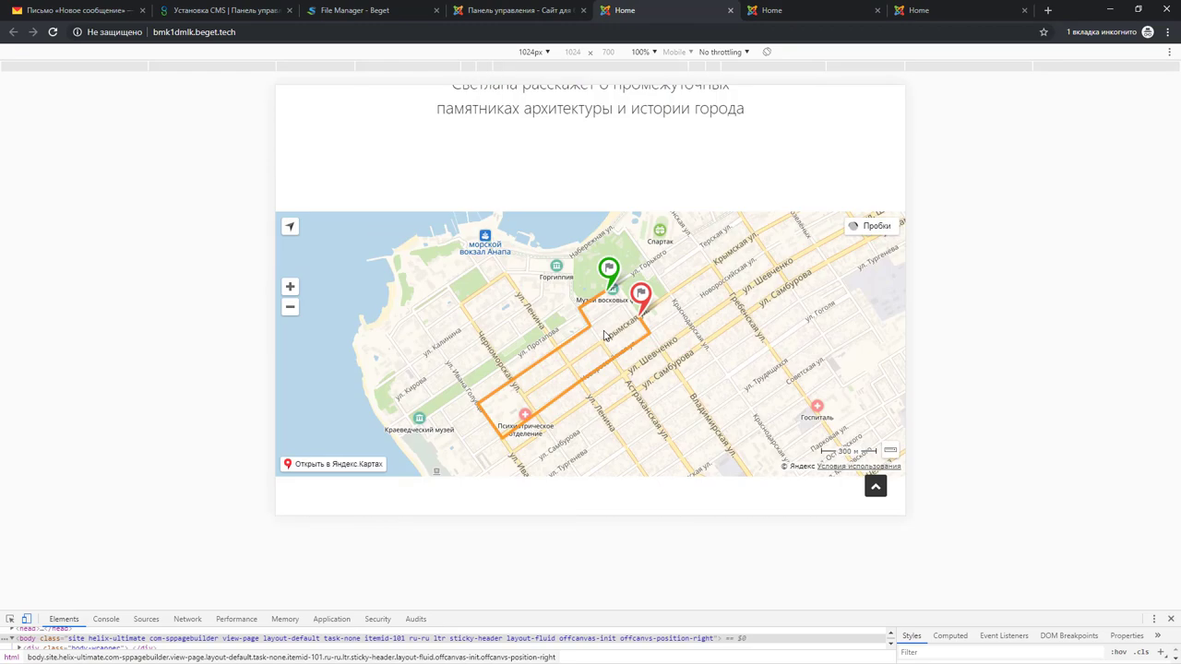
{"action": "scroll", "coordinate": [604, 332], "scroll_direction": "up", "scroll_amount": 15}
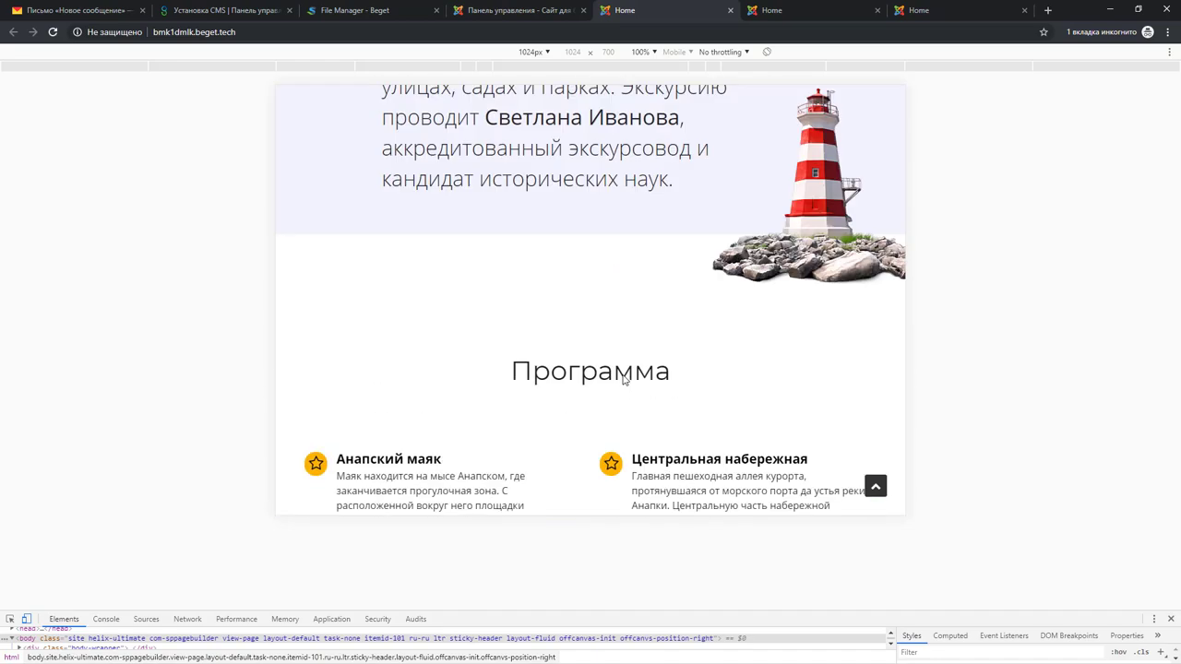
{"action": "scroll", "coordinate": [622, 380], "scroll_direction": "up", "scroll_amount": 5}
{"action": "scroll", "coordinate": [624, 377], "scroll_direction": "down", "scroll_amount": 10}
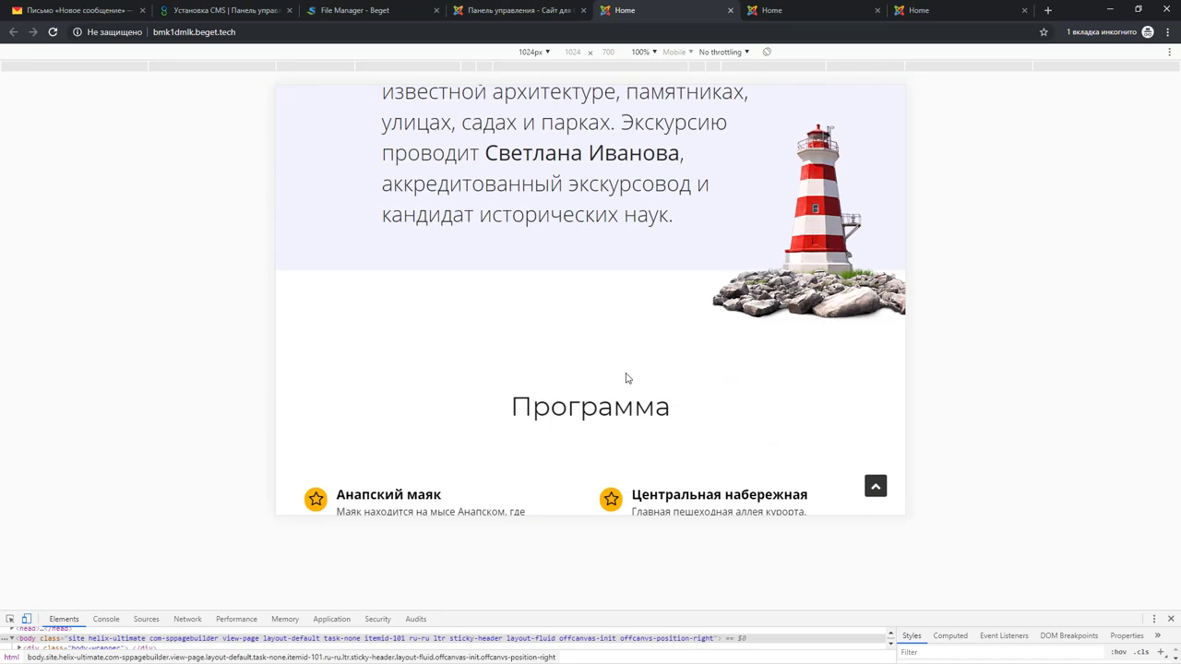
{"action": "scroll", "coordinate": [598, 371], "scroll_direction": "up", "scroll_amount": 8}
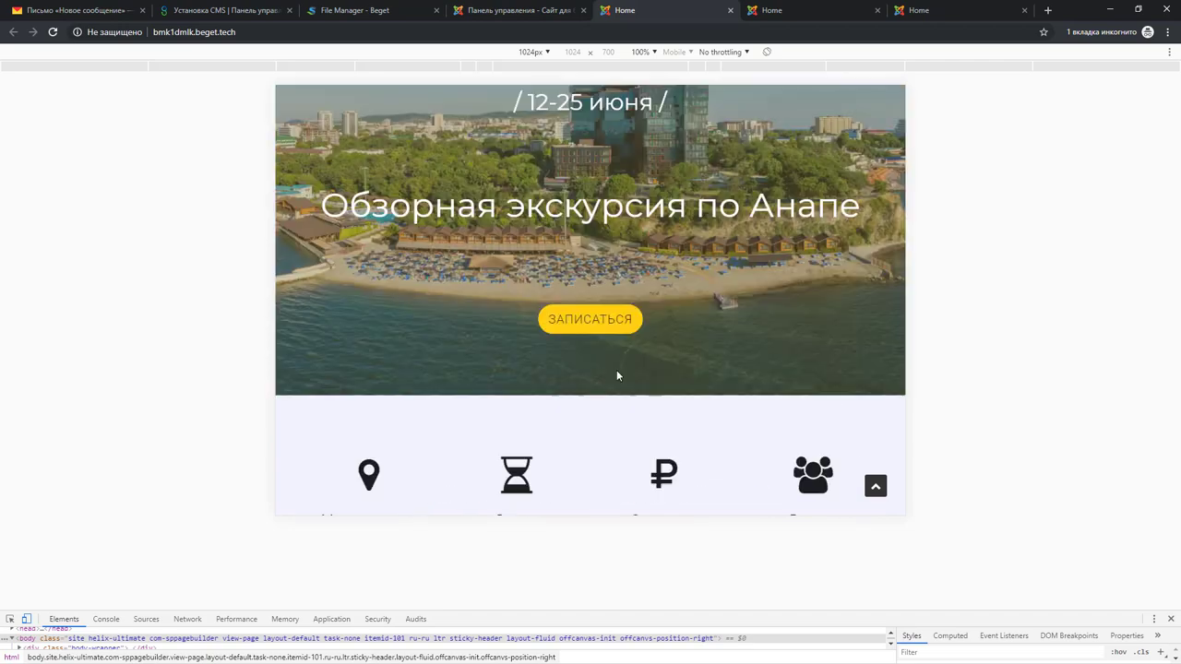
Review the 1024 px layout from the programme section down through the guide and reviews to the sign-up form
{"action": "scroll", "coordinate": [749, 345], "scroll_direction": "down", "scroll_amount": 10}
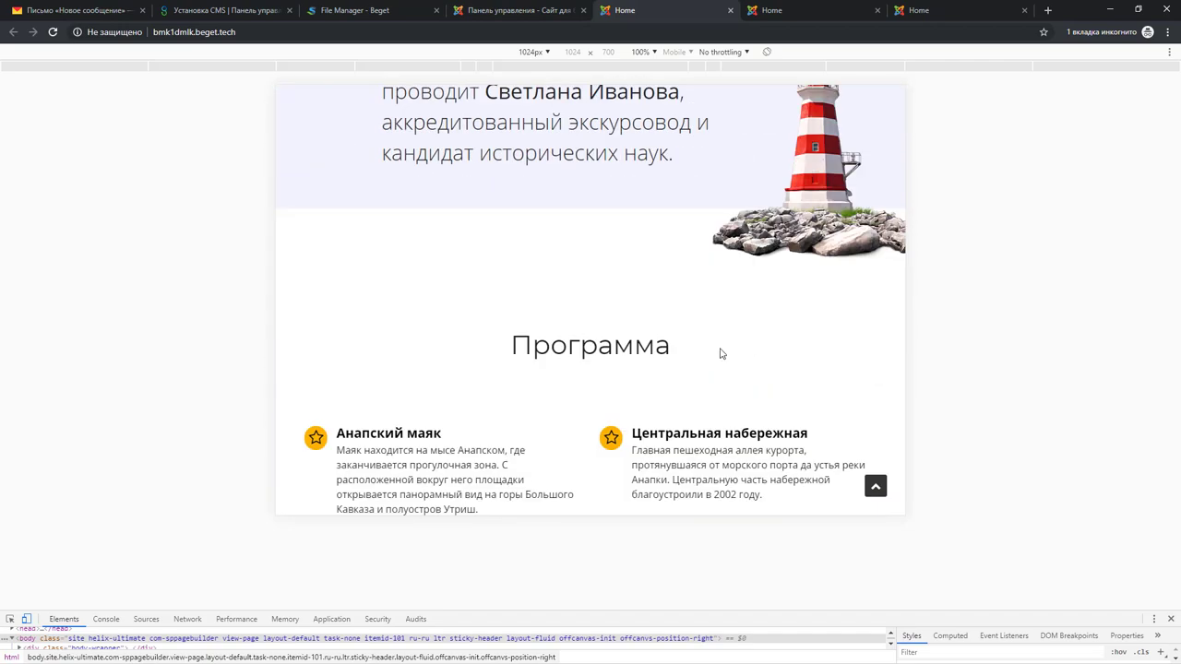
{"action": "scroll", "coordinate": [749, 345], "scroll_direction": "down", "scroll_amount": 10}
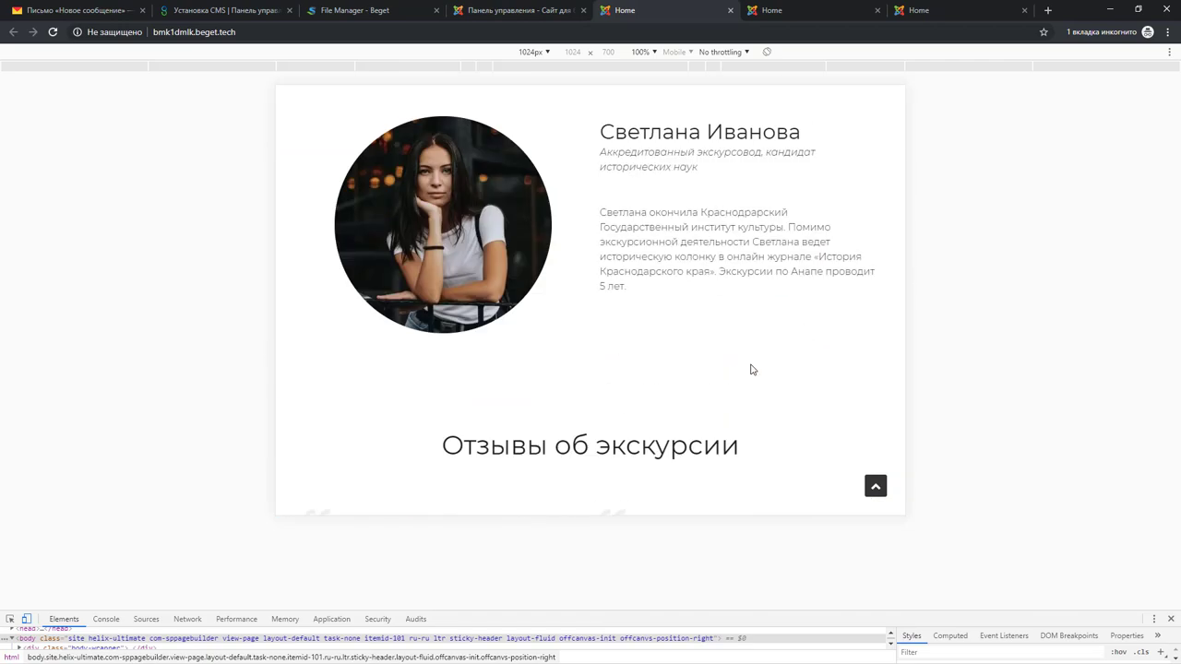
{"action": "scroll", "coordinate": [747, 366], "scroll_direction": "down", "scroll_amount": 4}
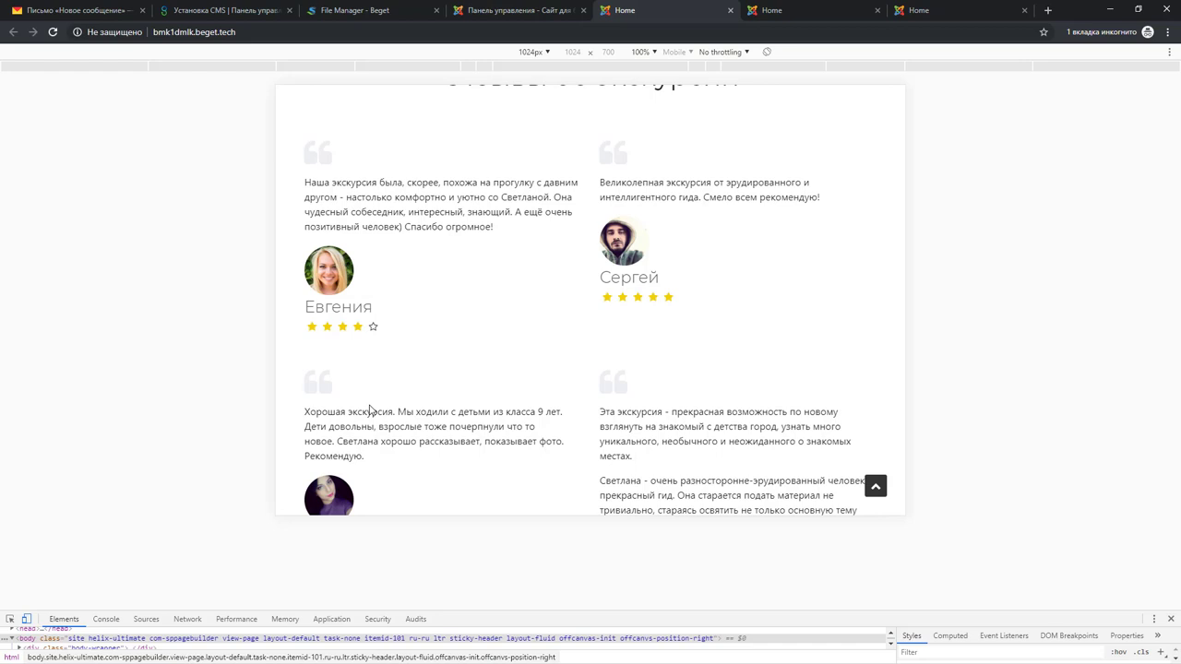
{"action": "scroll", "coordinate": [526, 382], "scroll_direction": "down", "scroll_amount": 6}
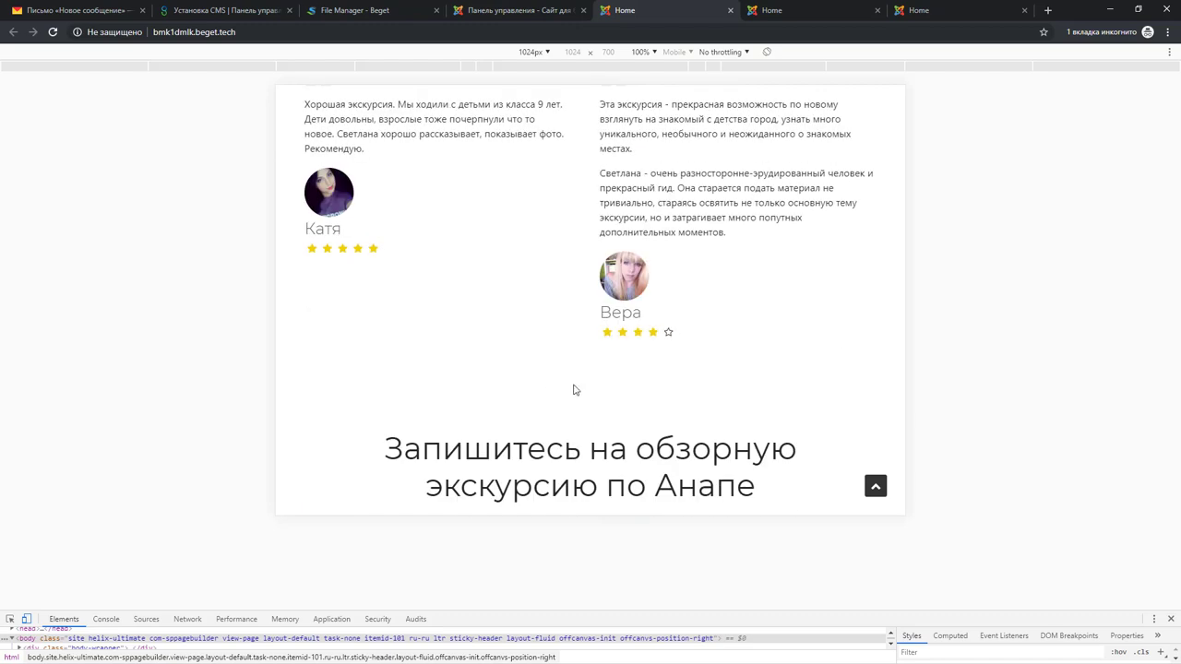
{"action": "scroll", "coordinate": [727, 343], "scroll_direction": "down", "scroll_amount": 2}
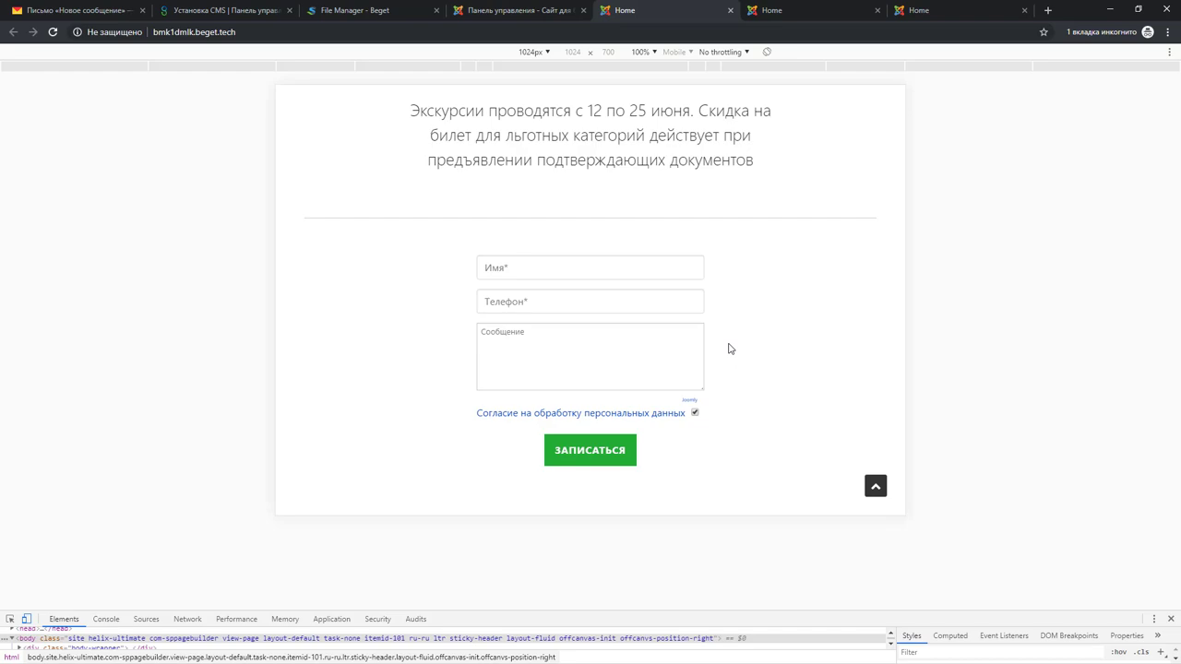
Look back over the 1024 px layout from the sign-up form to the header and the meeting place, time, cost and group blocks
{"action": "scroll", "coordinate": [717, 421], "scroll_direction": "up", "scroll_amount": 12}
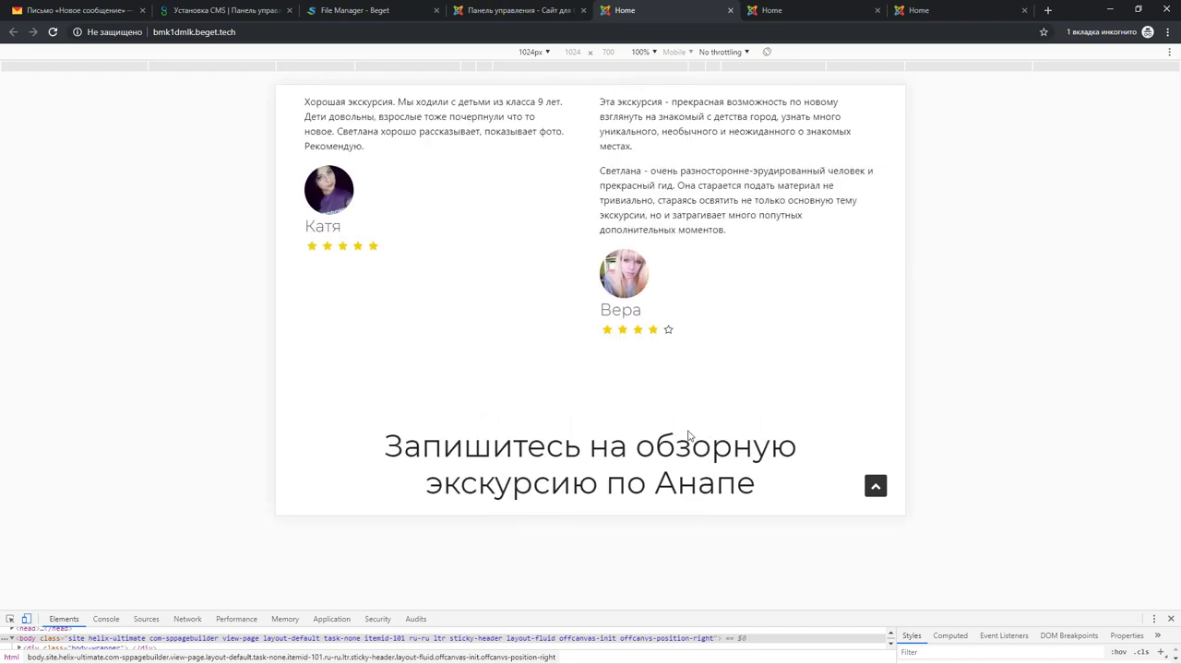
{"action": "scroll", "coordinate": [678, 436], "scroll_direction": "up", "scroll_amount": 20}
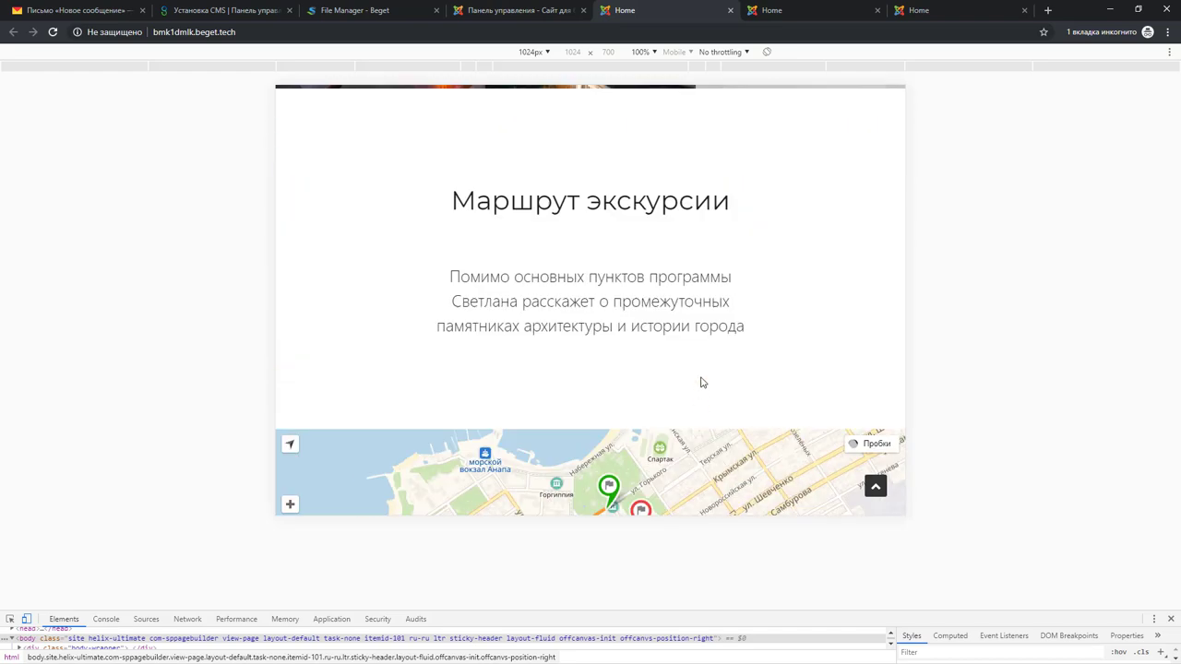
{"action": "scroll", "coordinate": [687, 444], "scroll_direction": "up", "scroll_amount": 8}
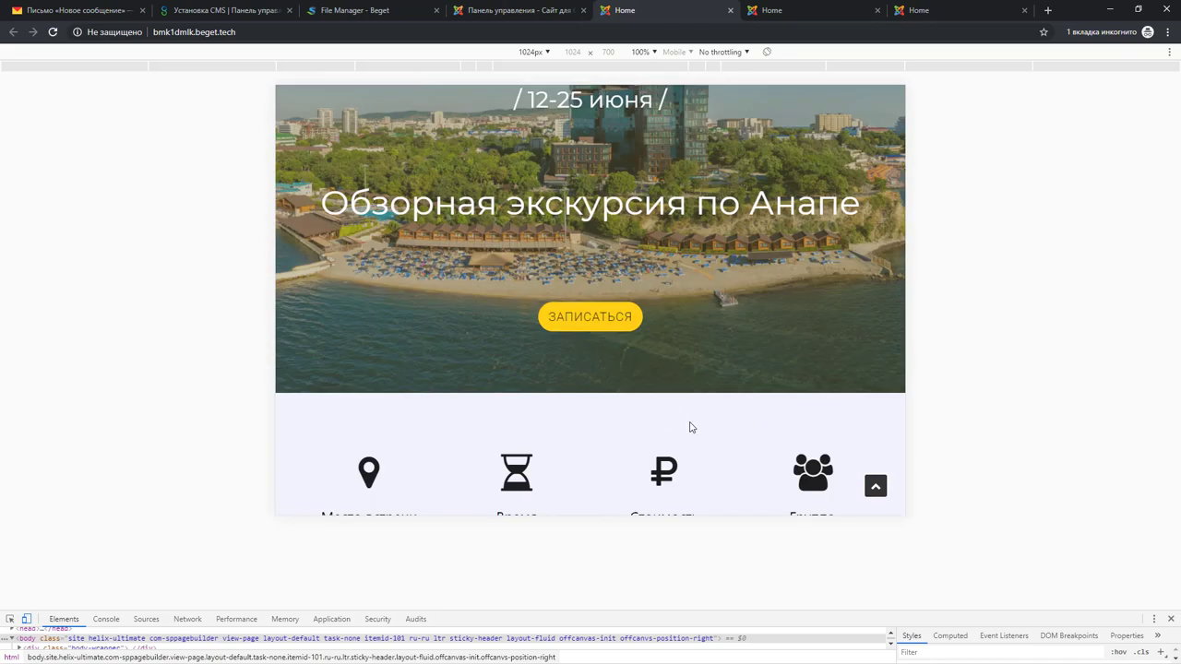
{"action": "scroll", "coordinate": [711, 489], "scroll_direction": "down", "scroll_amount": 3}
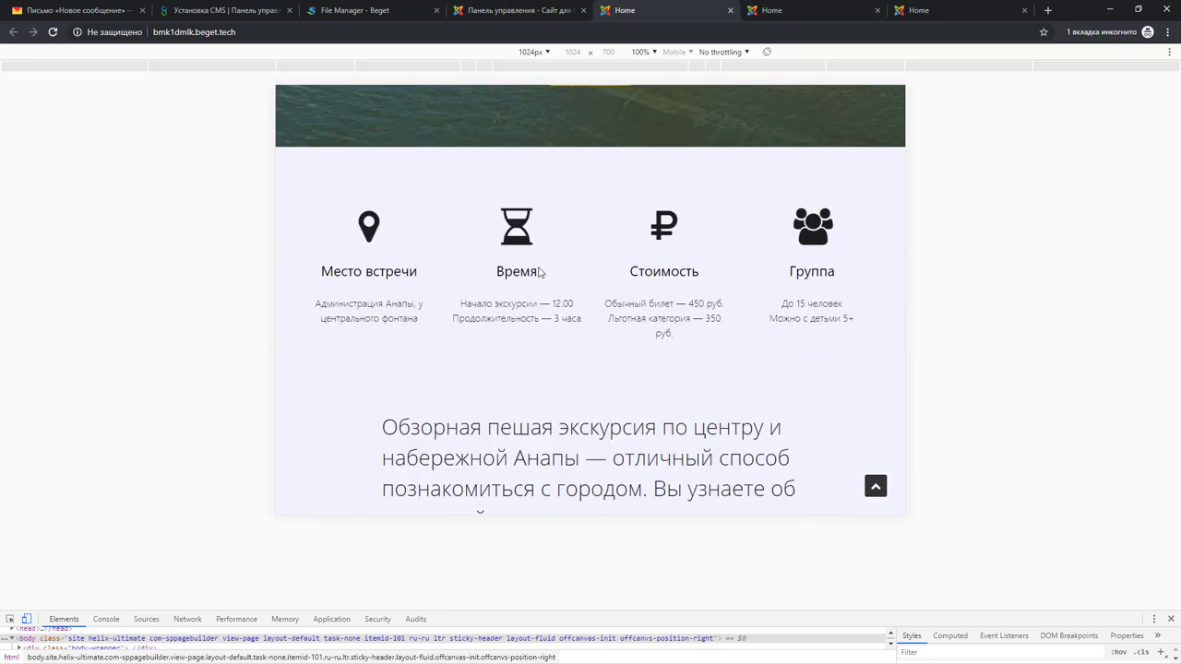